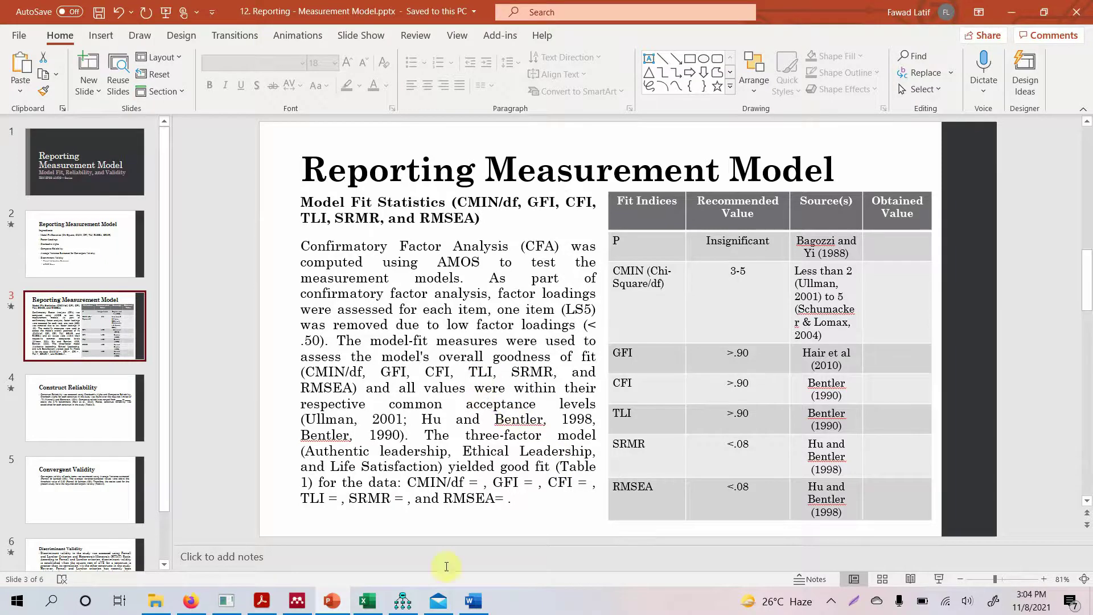
{"action": "left_click", "coordinate": [402, 601]}
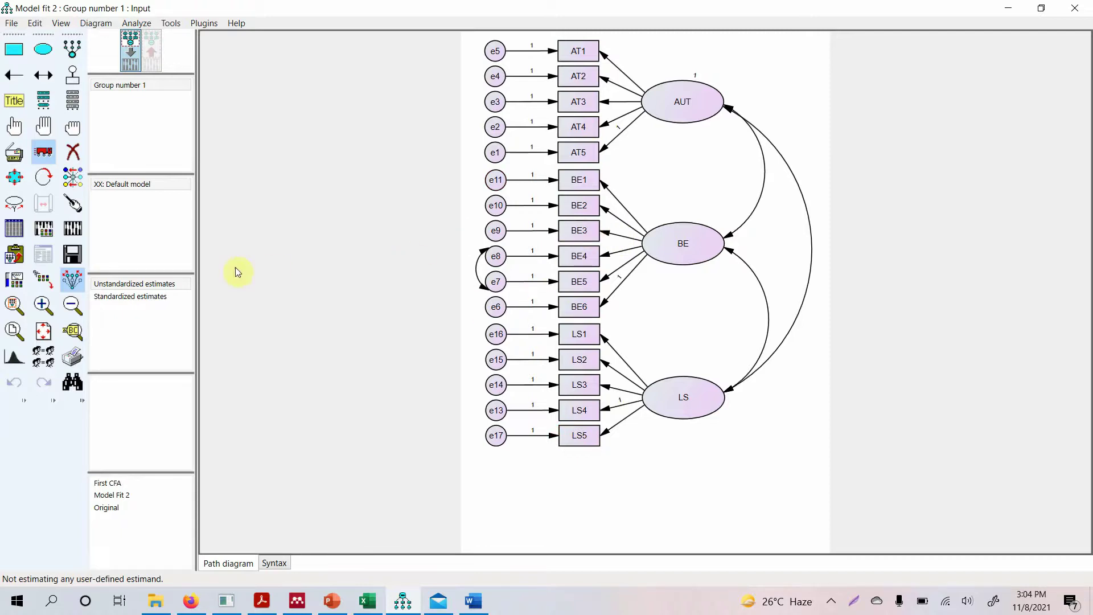
{"action": "left_click", "coordinate": [17, 230]}
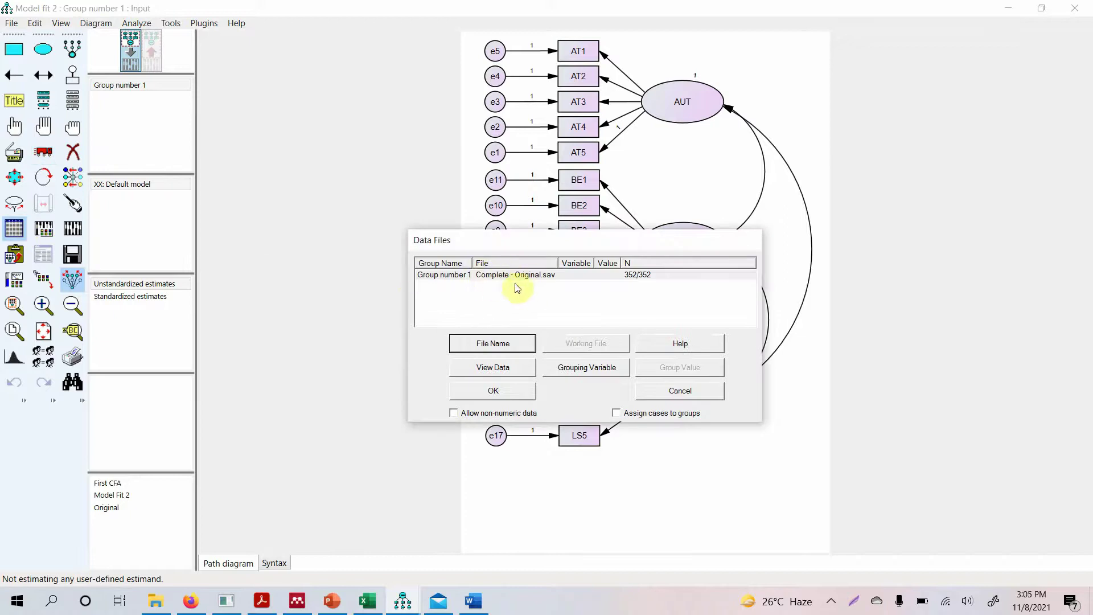
{"action": "left_click", "coordinate": [493, 336]}
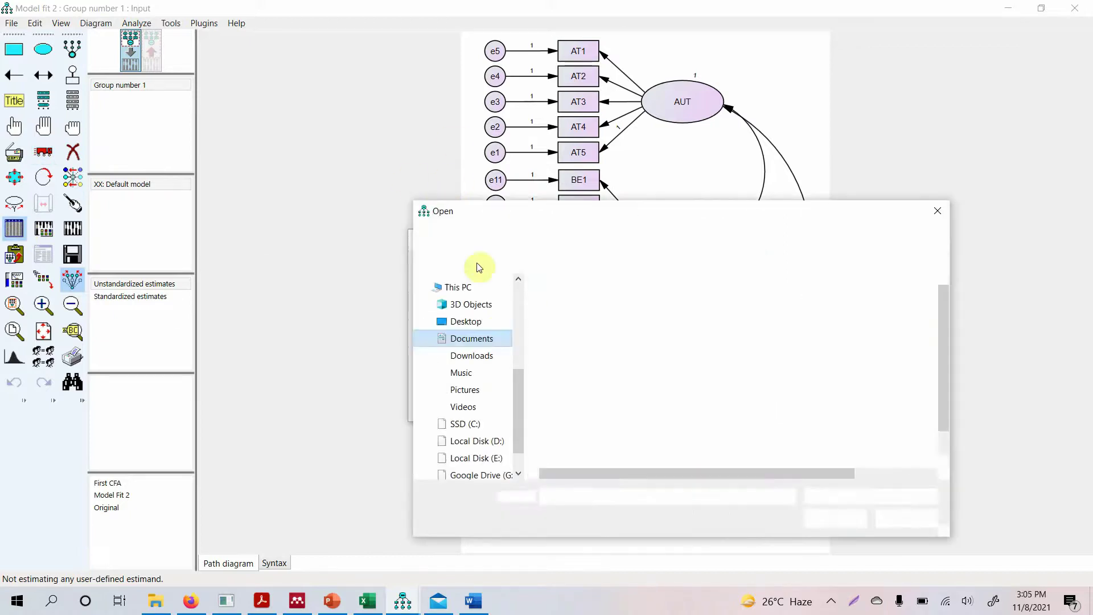
{"action": "left_click", "coordinate": [906, 518]}
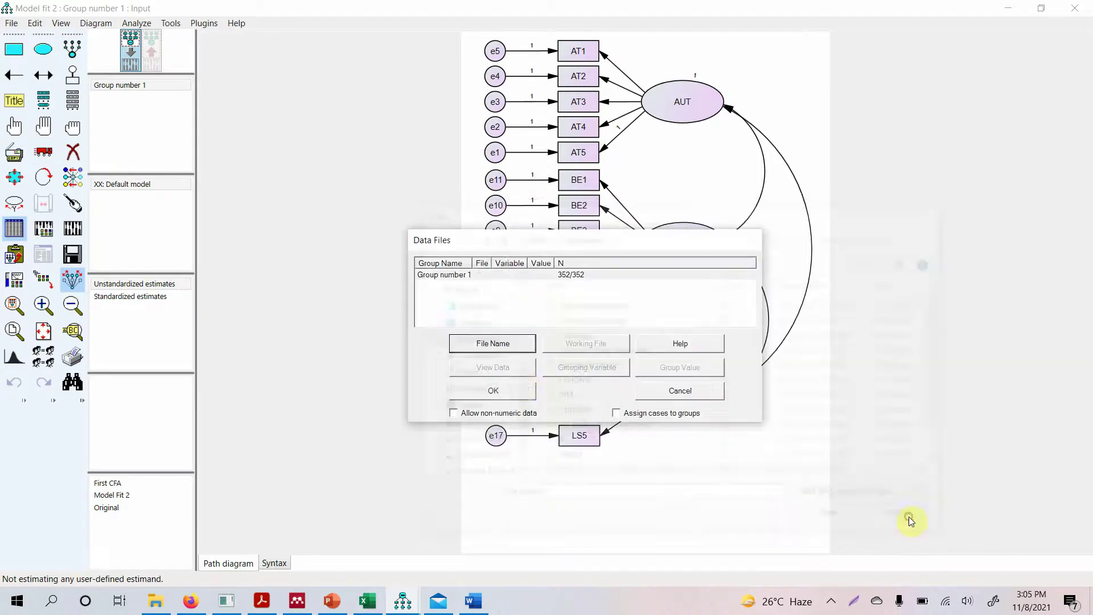
{"action": "left_click", "coordinate": [503, 393]}
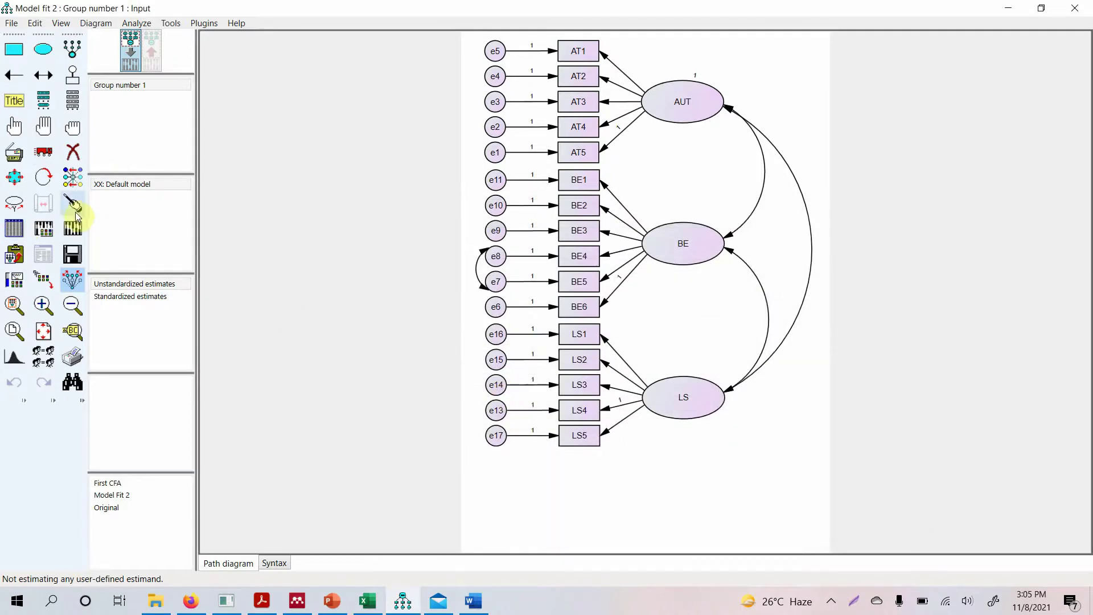
{"action": "left_click", "coordinate": [44, 230]}
{"action": "left_click", "coordinate": [496, 132]}
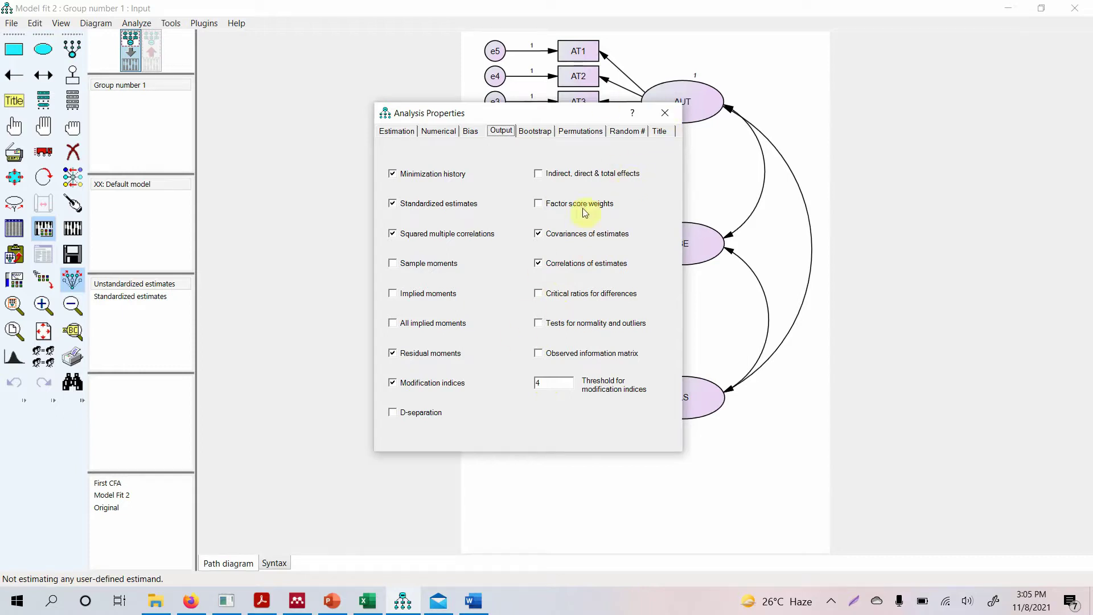
{"action": "left_click", "coordinate": [665, 114]}
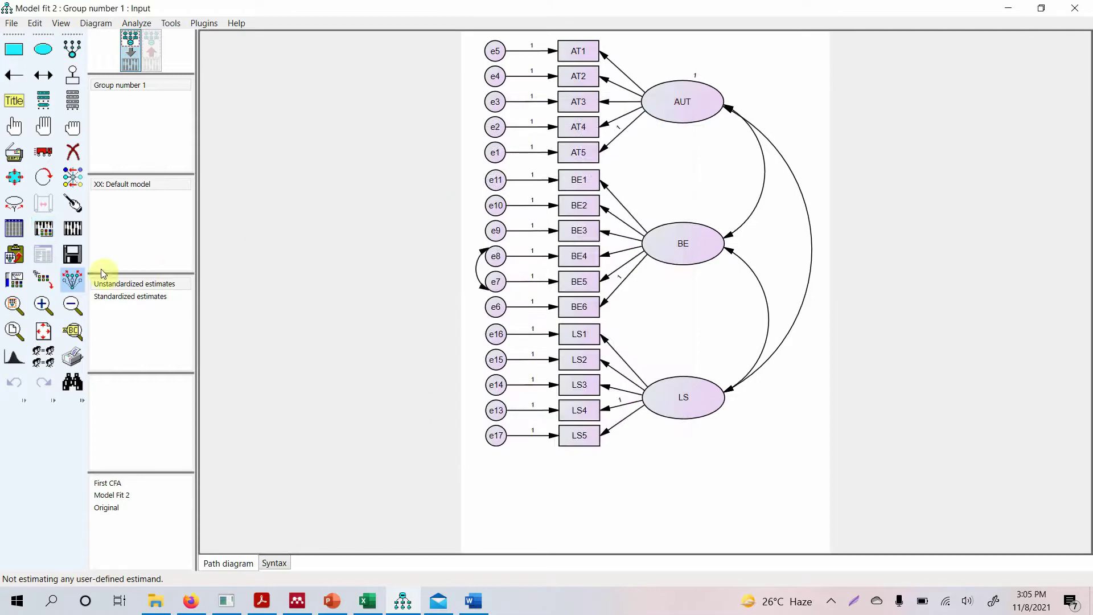
Estimate the CFA model (chi-square 253.798, df 101), display standardized loadings, and open the text output
{"action": "left_click", "coordinate": [73, 229]}
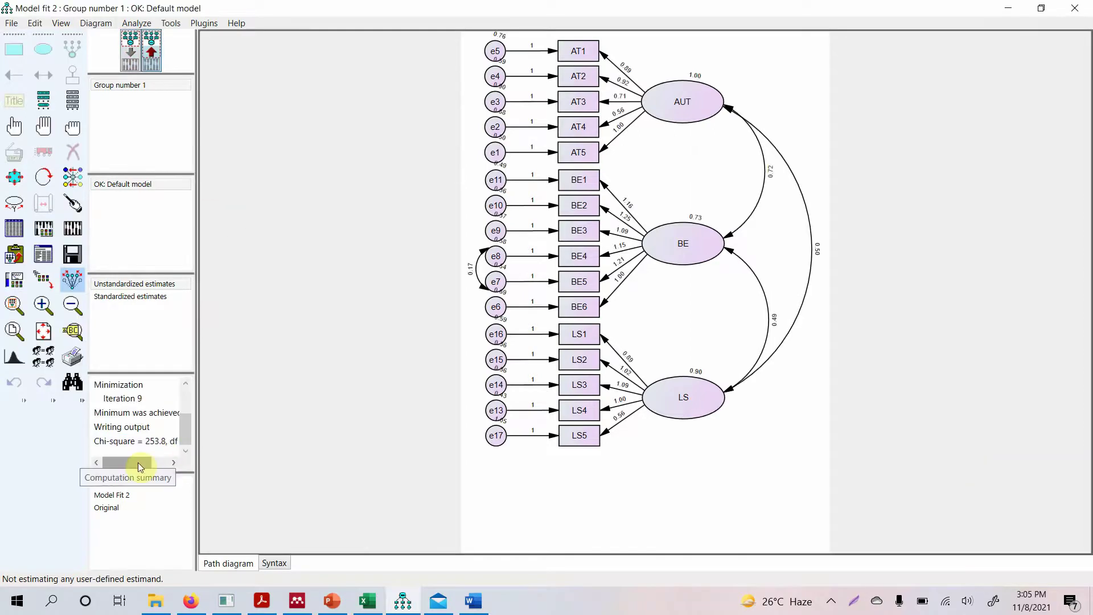
{"action": "left_click_drag", "start_coordinate": [138, 462], "coordinate": [111, 450]}
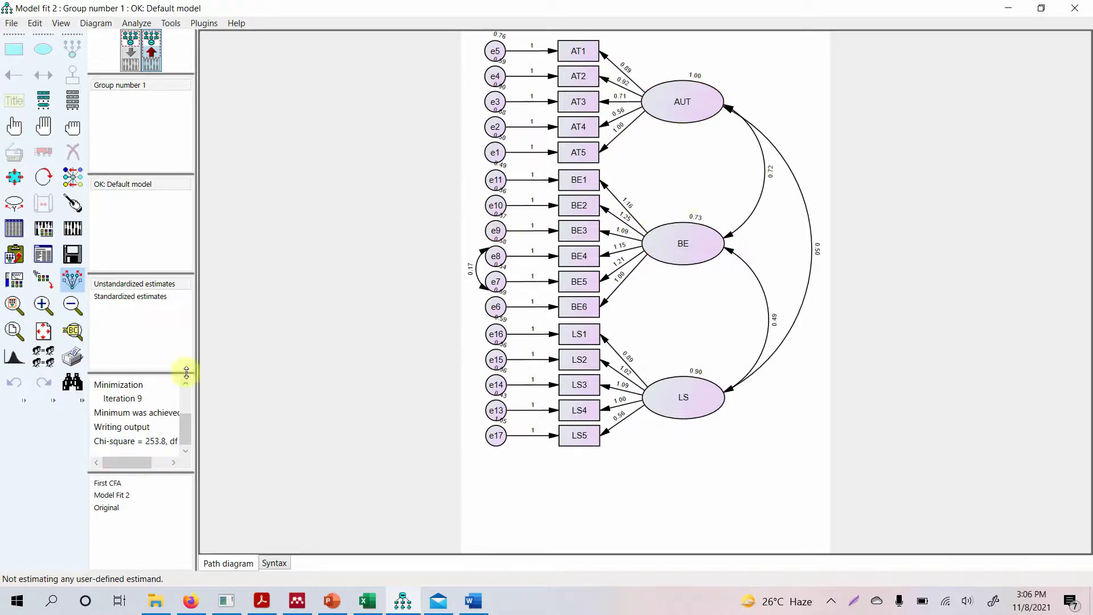
{"action": "left_click", "coordinate": [121, 297]}
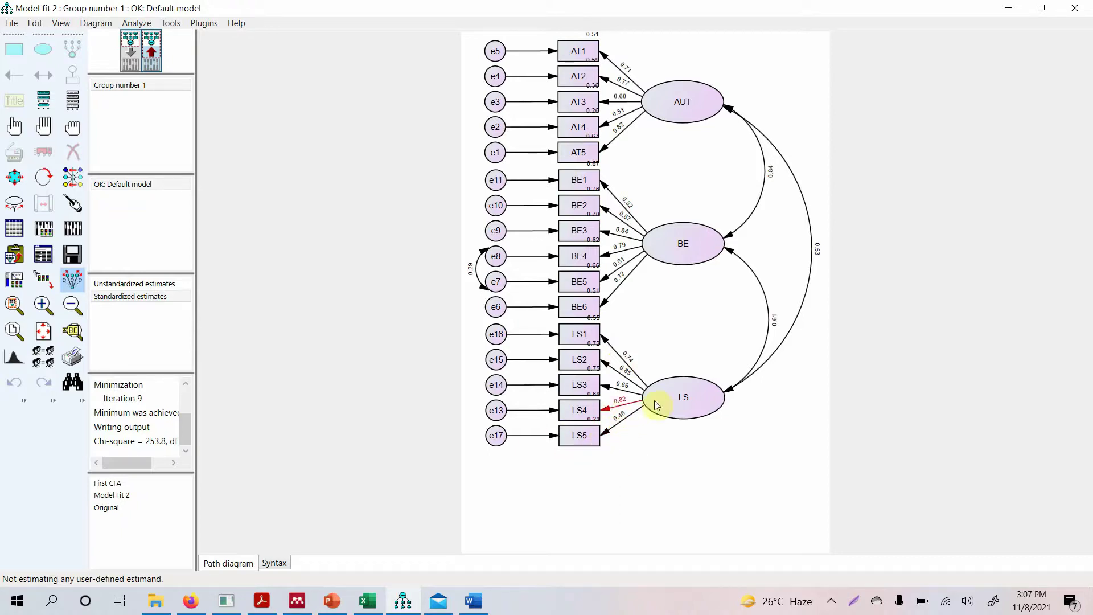
{"action": "left_click", "coordinate": [577, 443]}
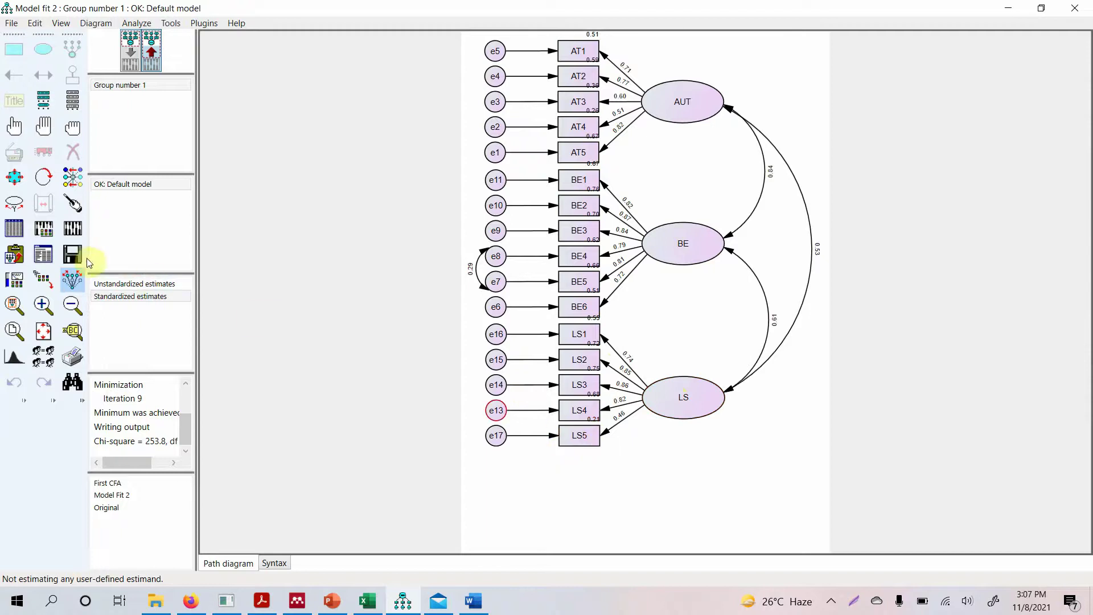
{"action": "left_click", "coordinate": [69, 278]}
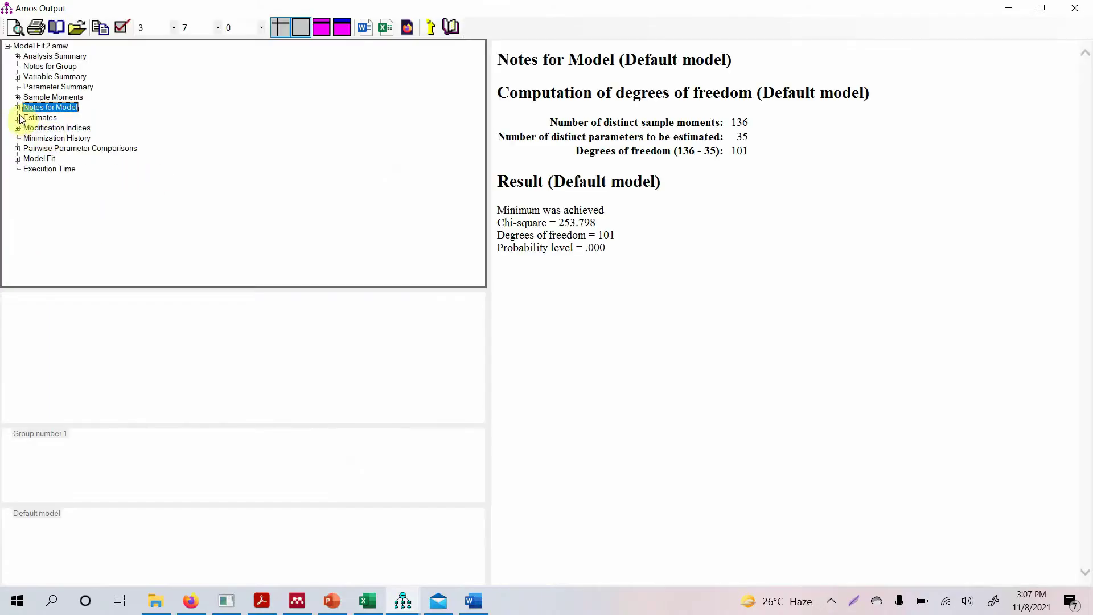
Read the Standardized Regression Weights (.463 for LS5 up to .871 for BE2), then close the output
{"action": "left_click", "coordinate": [18, 118]}
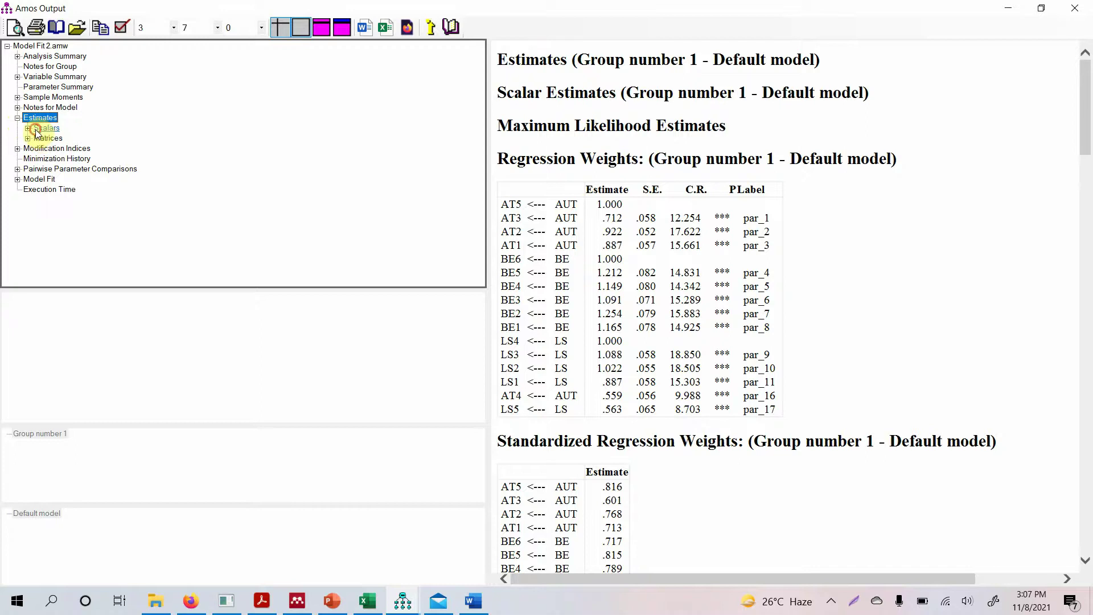
{"action": "left_click", "coordinate": [36, 129]}
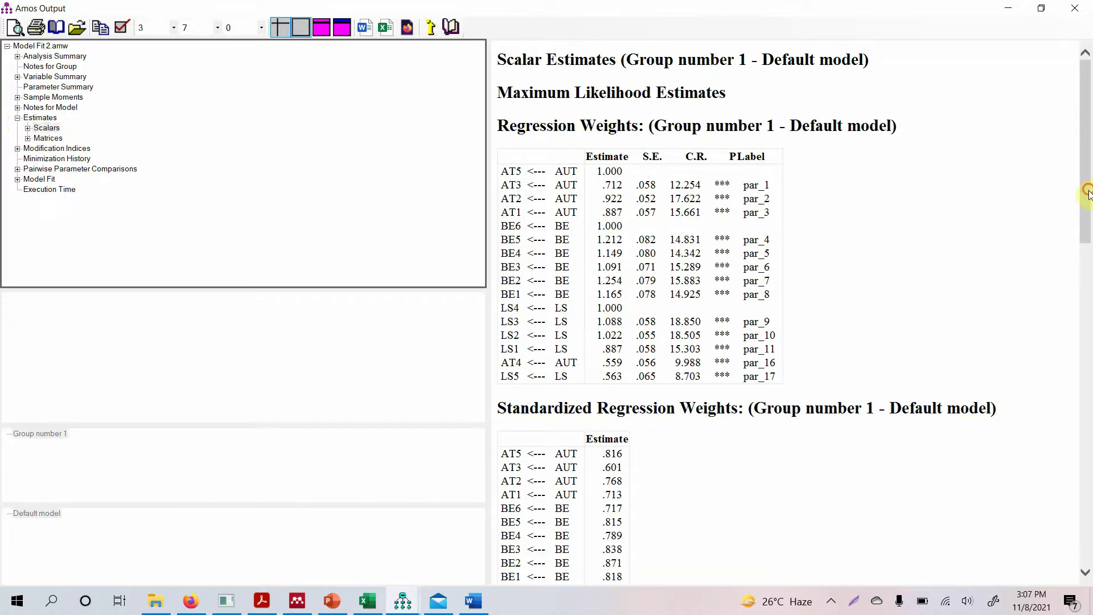
{"action": "left_click_drag", "start_coordinate": [1087, 194], "coordinate": [1088, 269]}
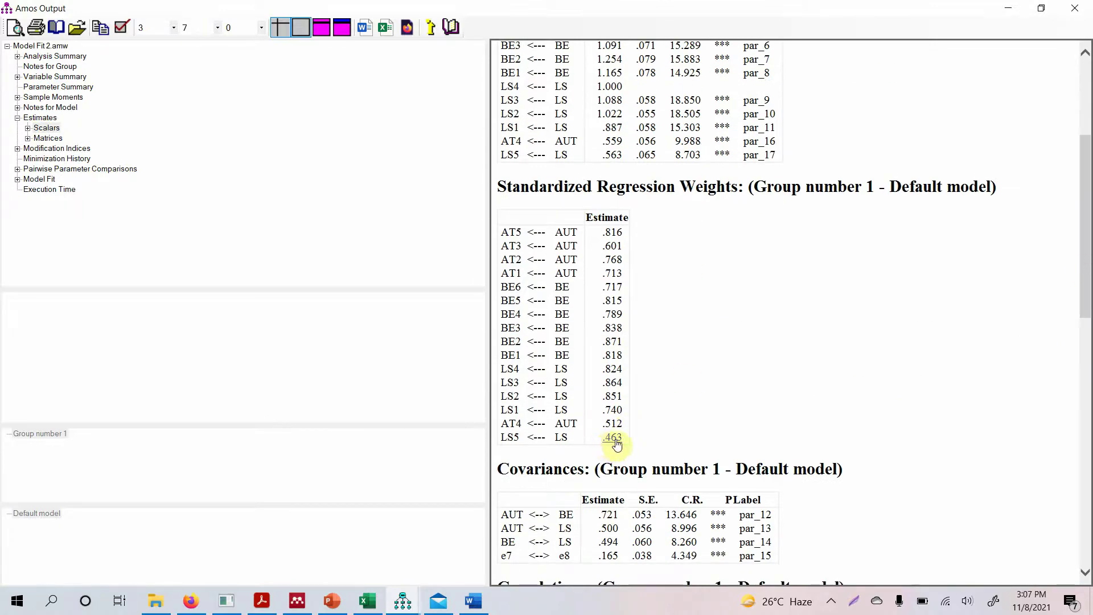
{"action": "left_click", "coordinate": [1075, 8]}
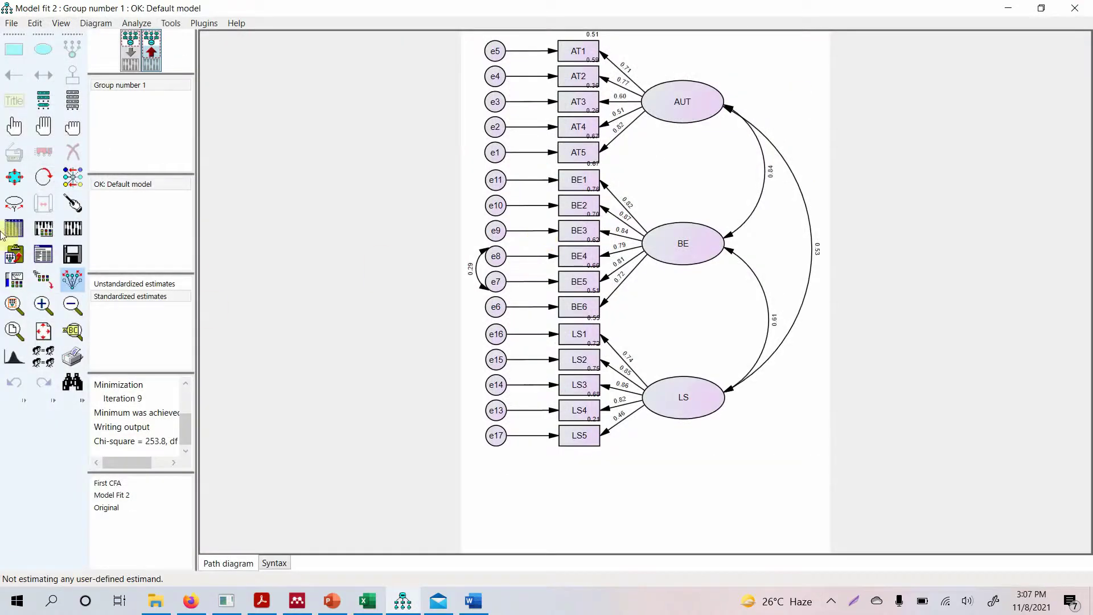
Erase the LS5 indicator and its error term, then re-estimate to chi-square 226.1 and RMSEA .067
{"action": "left_click", "coordinate": [131, 55]}
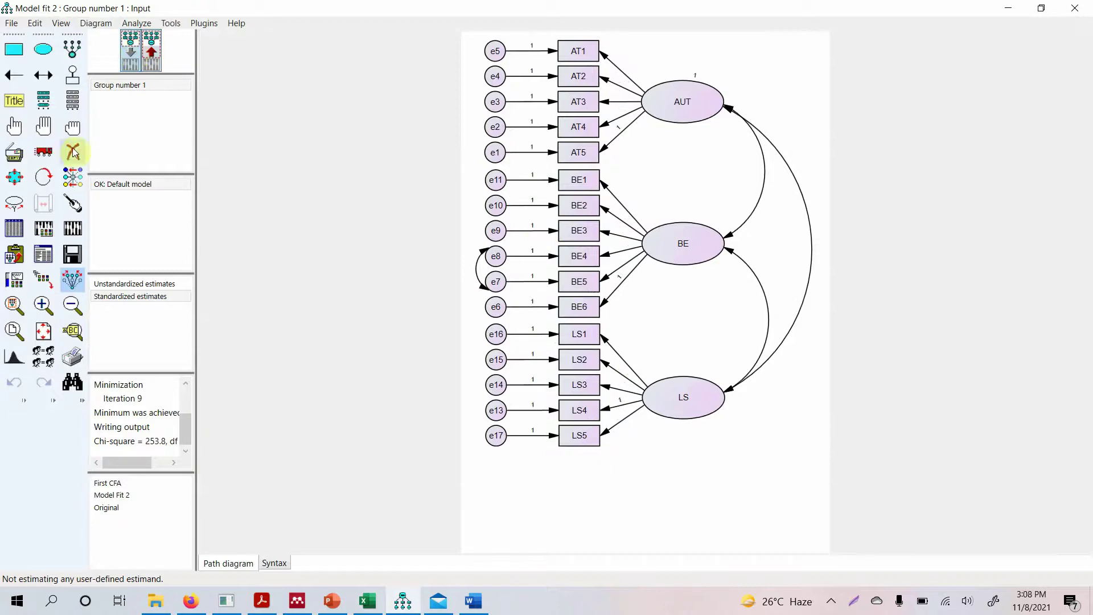
{"action": "left_click", "coordinate": [77, 149]}
{"action": "left_click", "coordinate": [580, 436]}
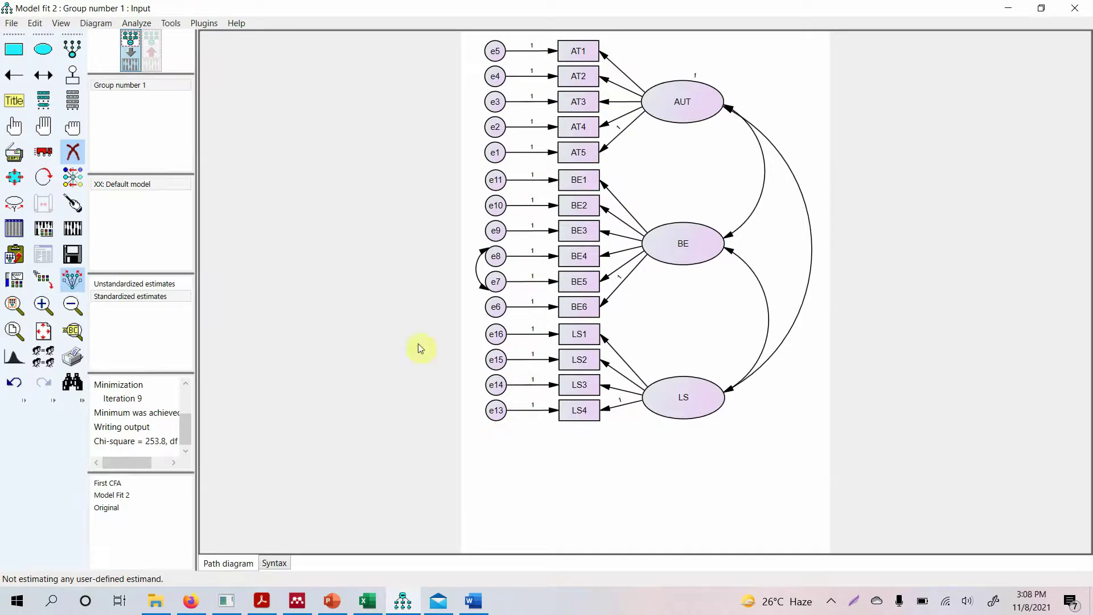
{"action": "left_click", "coordinate": [74, 229]}
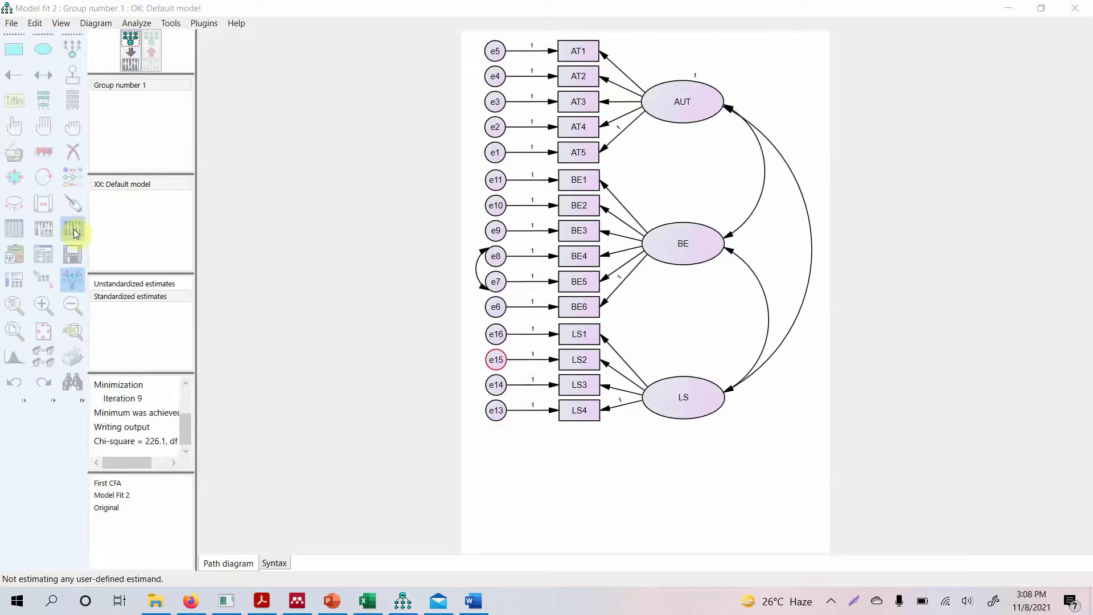
{"action": "left_click", "coordinate": [44, 255]}
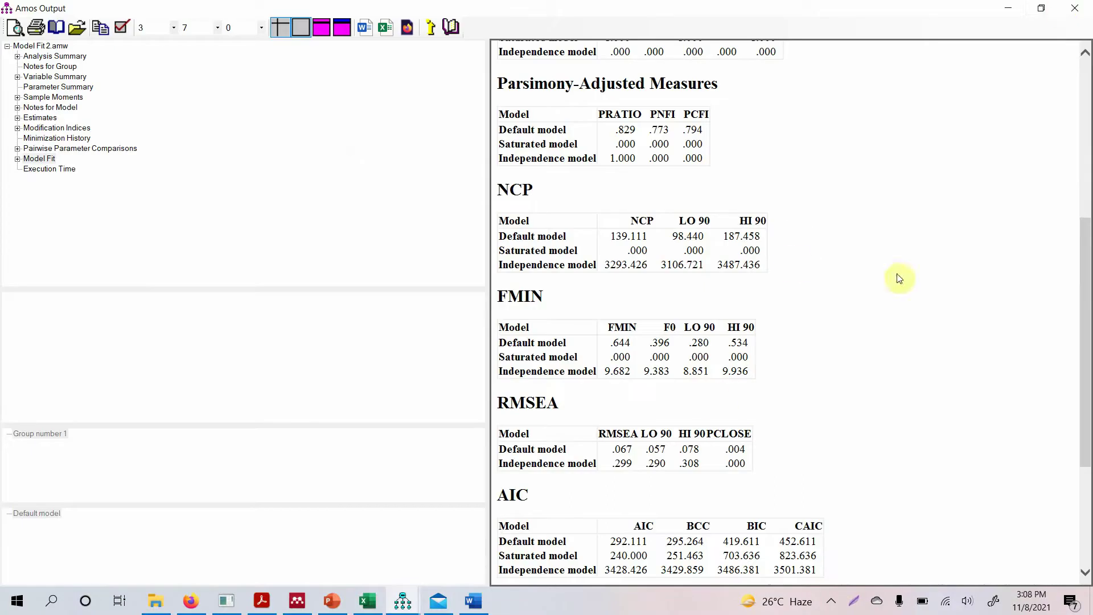
{"action": "left_click", "coordinate": [1076, 8]}
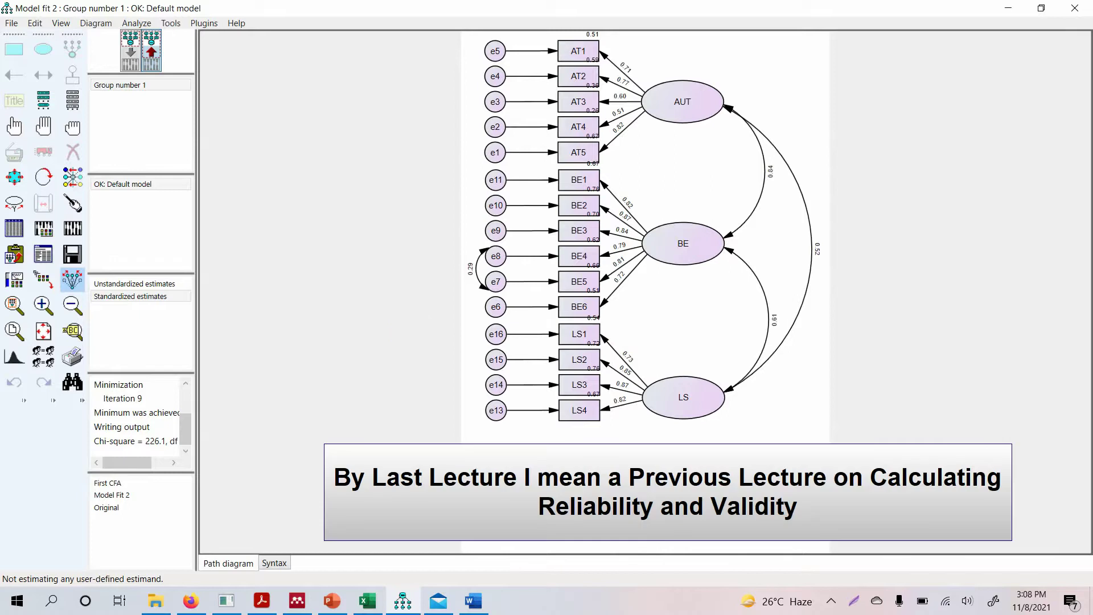
Open the reliability workbook and look through the AVE, Fornell & Larcker Criterion and HTMT sheets
{"action": "left_click", "coordinate": [368, 601]}
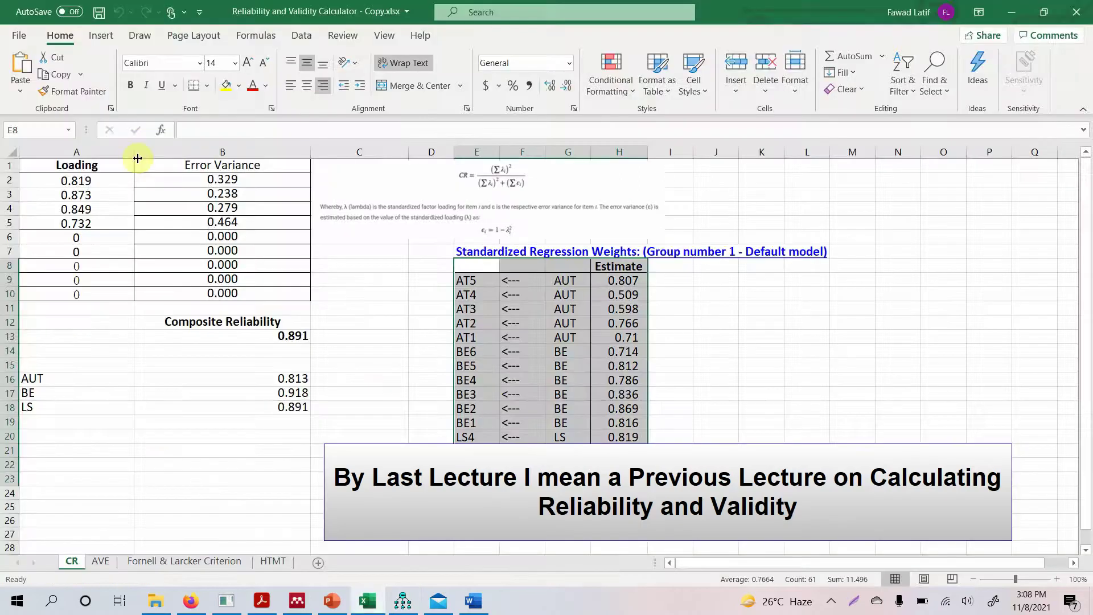
{"action": "left_click", "coordinate": [106, 181]}
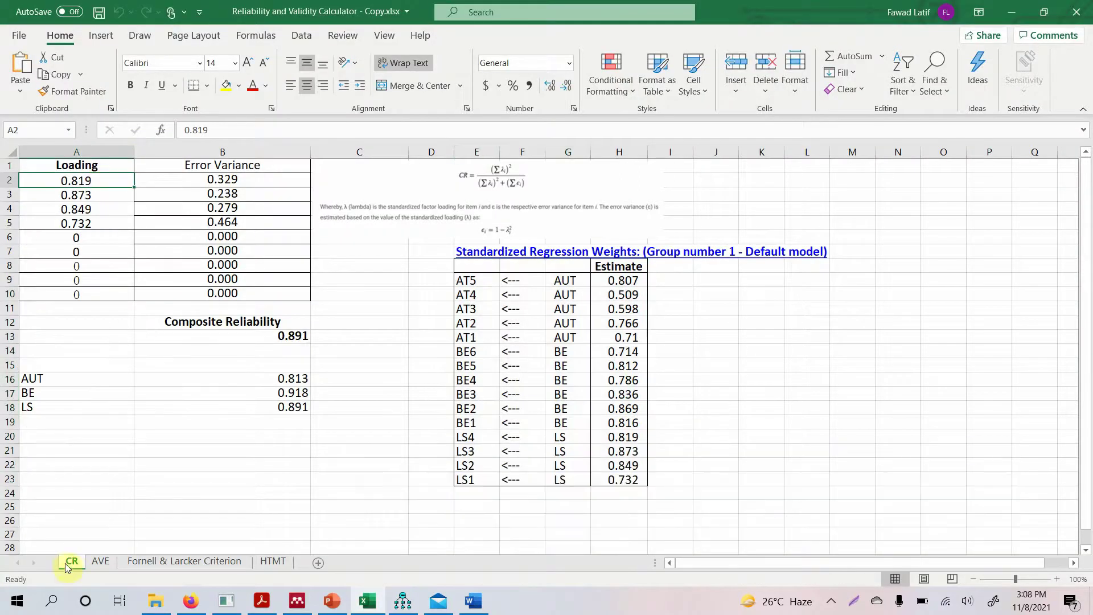
{"action": "left_click", "coordinate": [100, 562]}
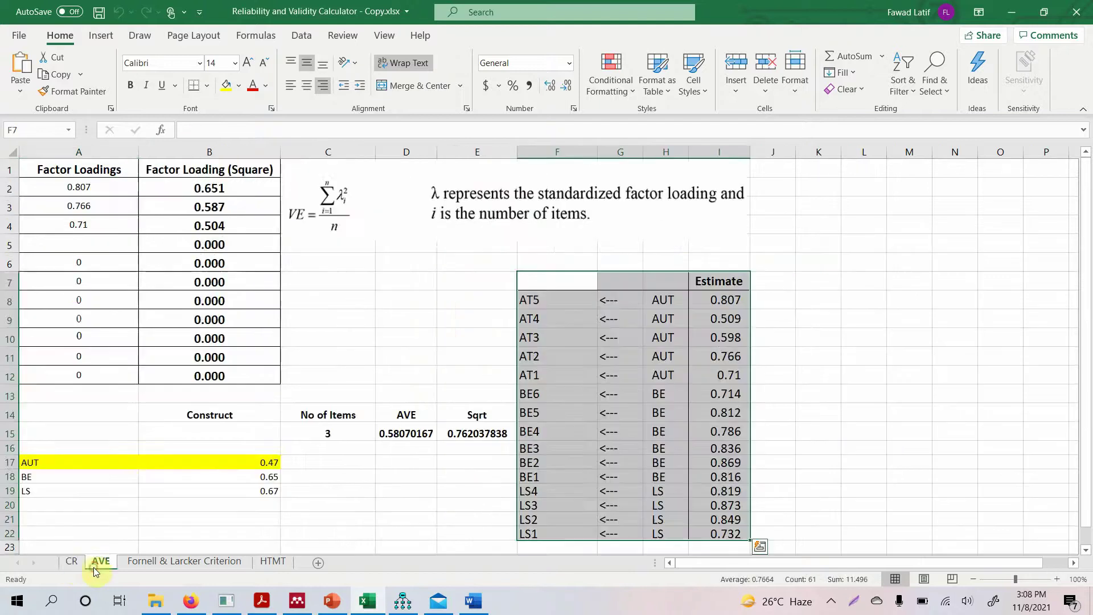
{"action": "left_click", "coordinate": [154, 561]}
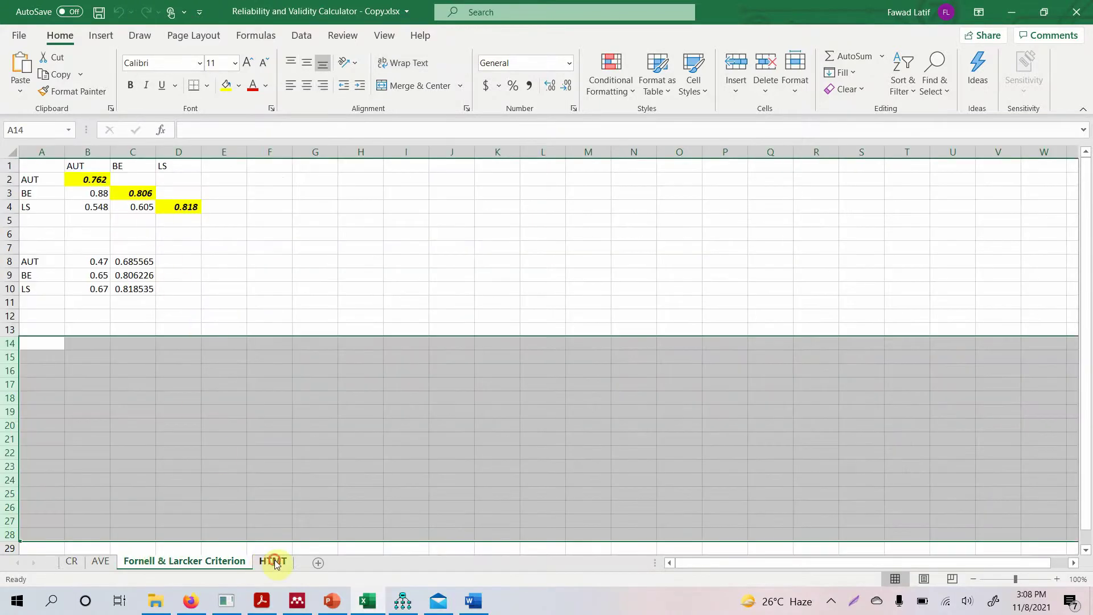
{"action": "left_click", "coordinate": [272, 561]}
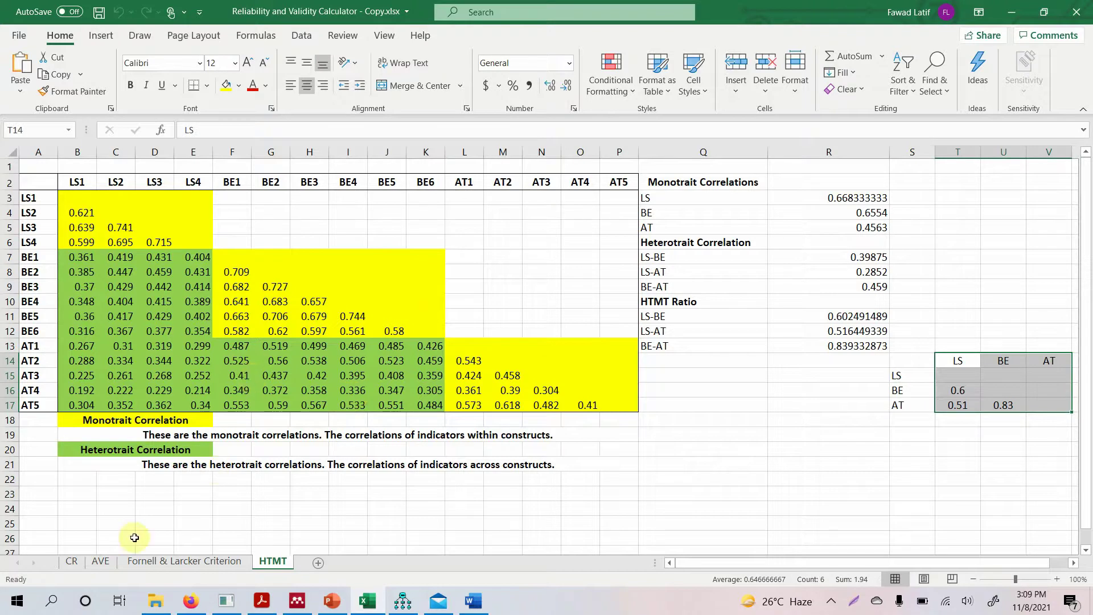
Back on the CR sheet, inspect the old standardized weights table E8:H21
{"action": "left_click", "coordinate": [79, 565]}
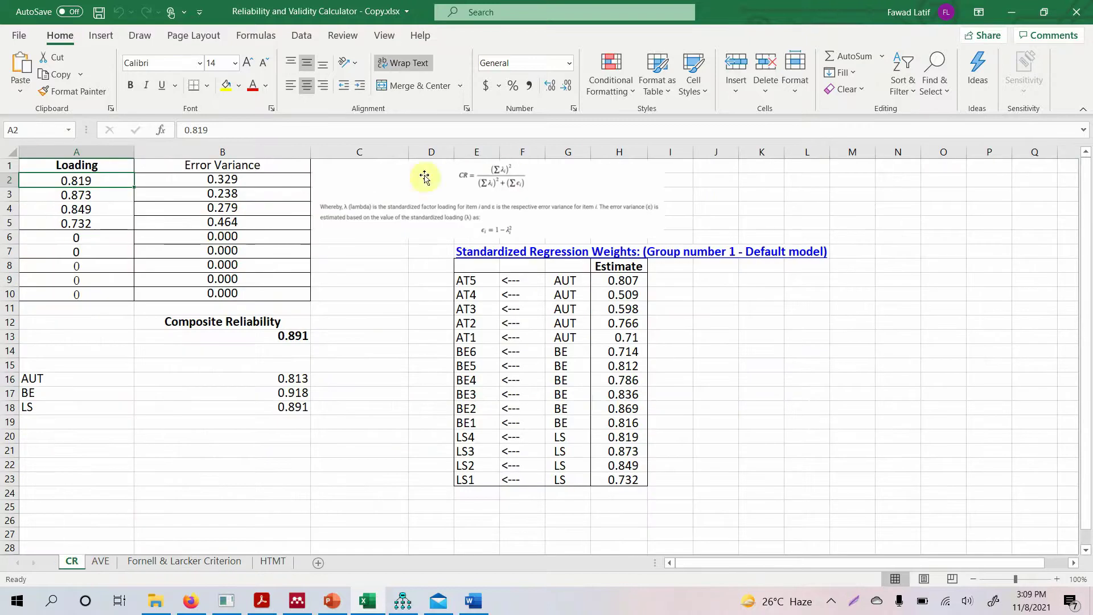
{"action": "left_click_drag", "start_coordinate": [472, 269], "coordinate": [620, 481]}
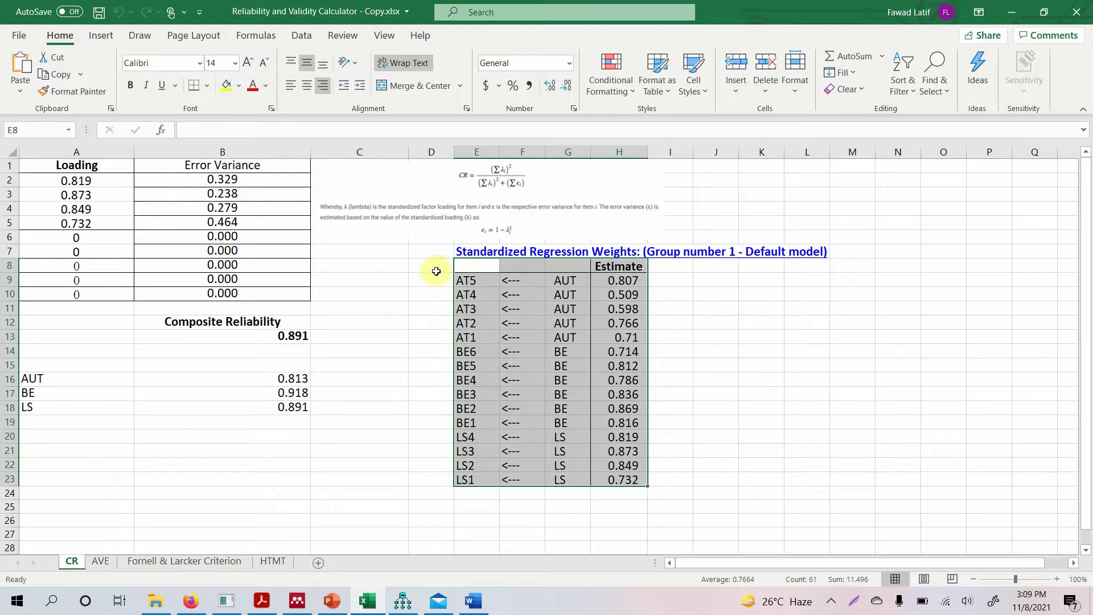
{"action": "left_click", "coordinate": [355, 471]}
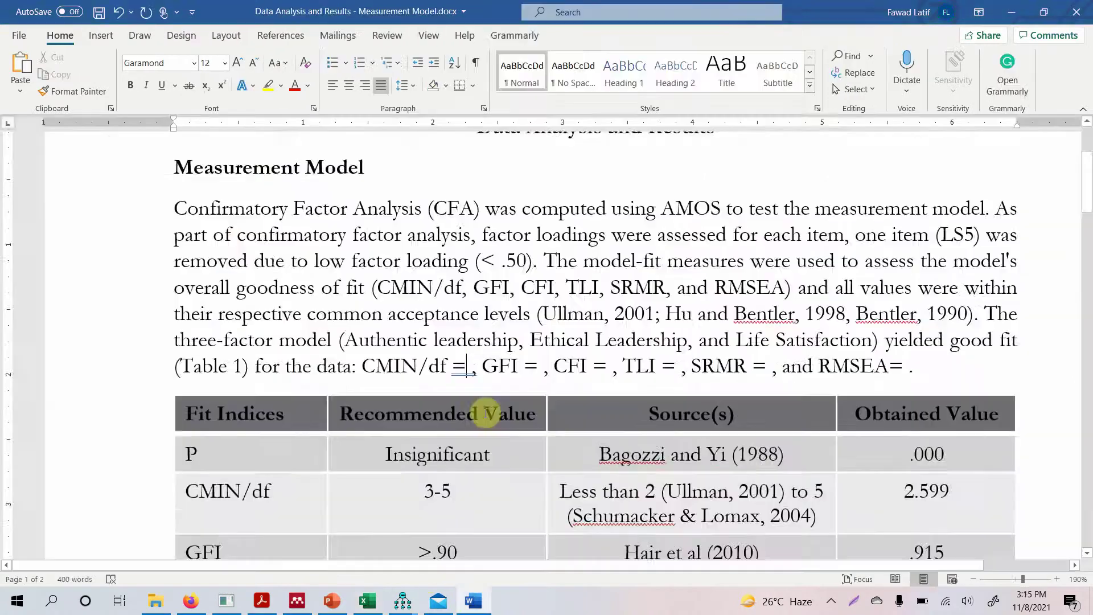
{"action": "left_click_drag", "start_coordinate": [1088, 205], "coordinate": [1088, 280]}
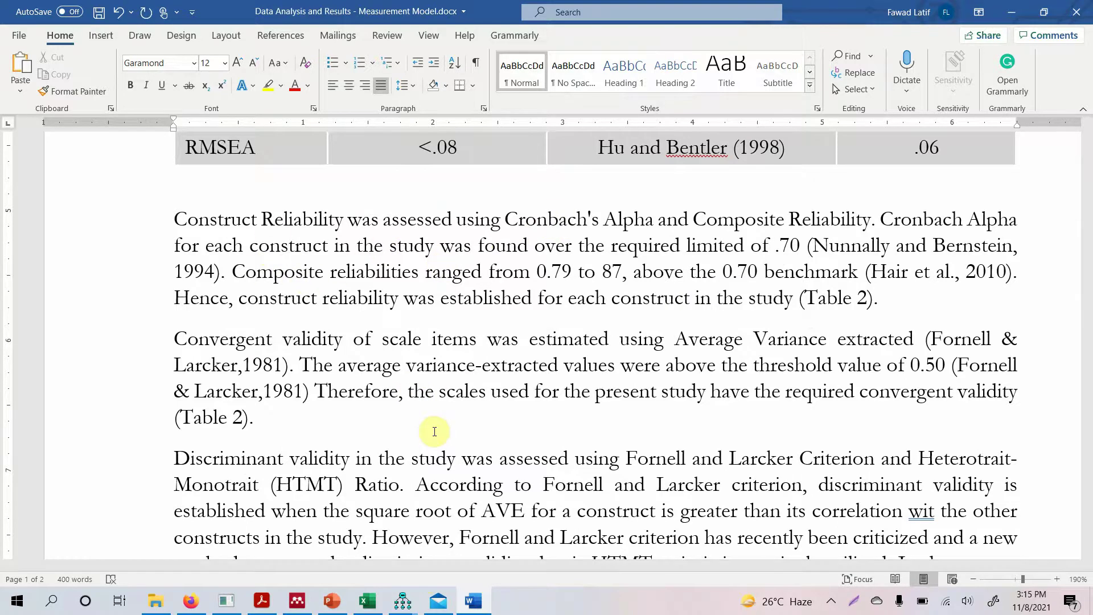
Glance at the Amos output, check the 'Composite reliabilities' wording in Word, then return to Excel's CR sheet
{"action": "mouse_move", "coordinate": [403, 600]}
{"action": "left_click", "coordinate": [446, 570]}
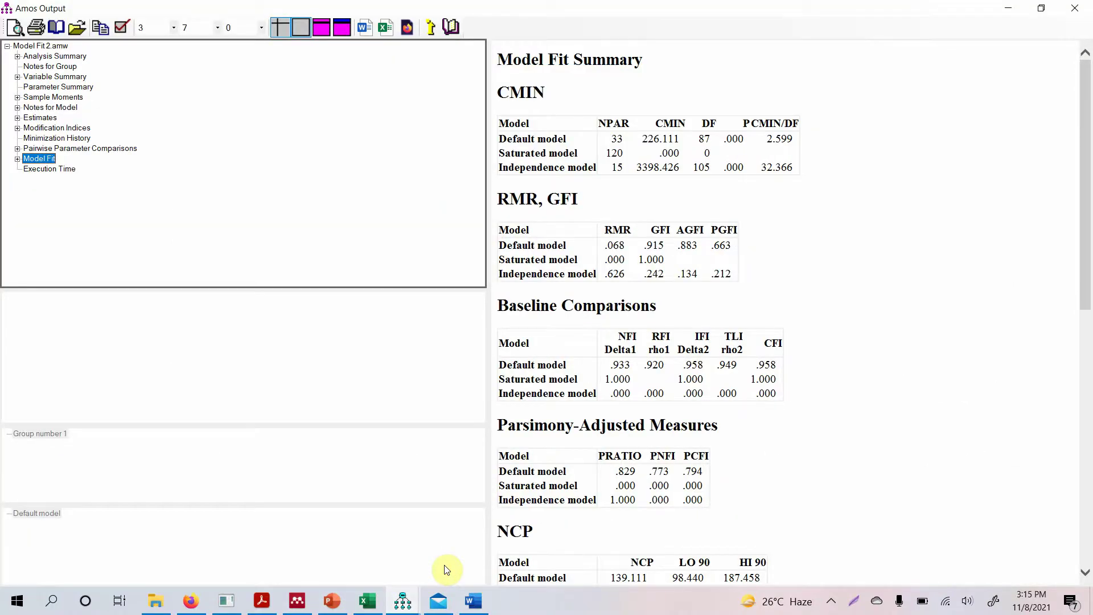
{"action": "mouse_move", "coordinate": [408, 593]}
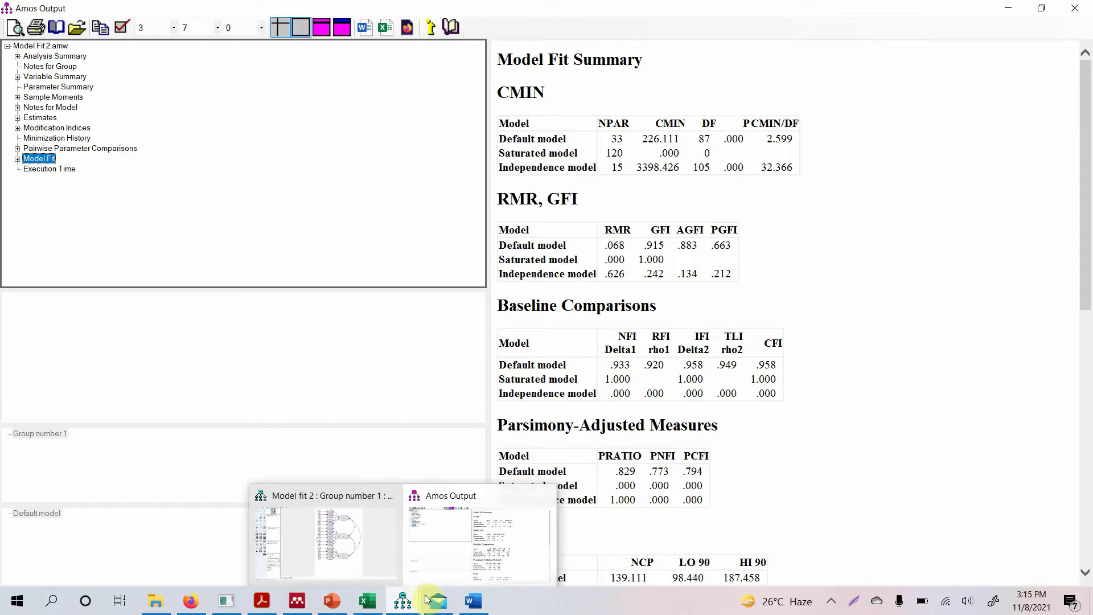
{"action": "mouse_move", "coordinate": [474, 600]}
{"action": "left_click", "coordinate": [477, 558]}
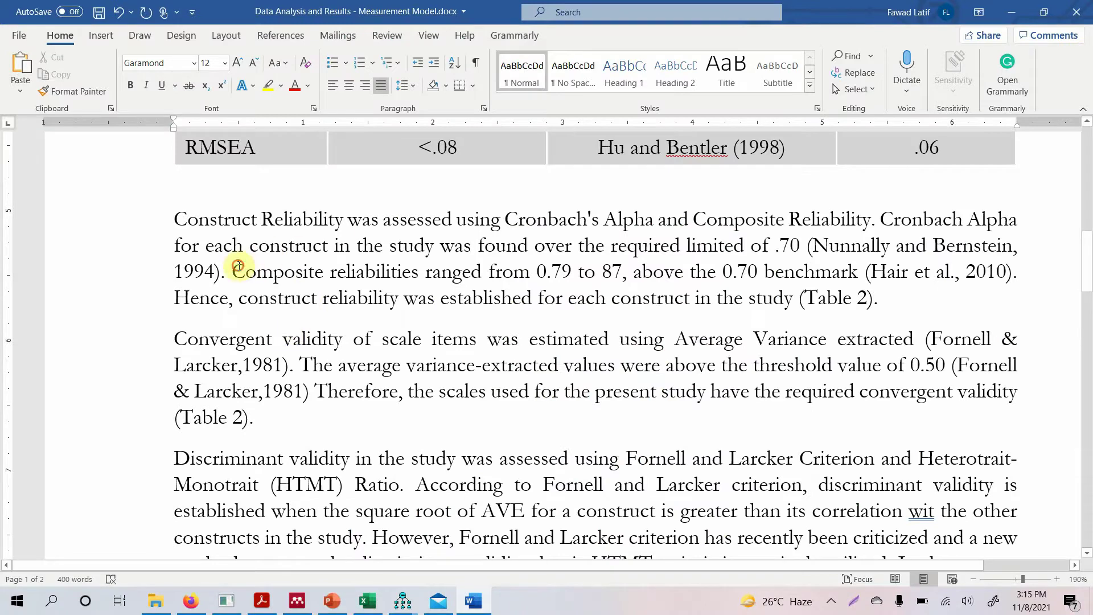
{"action": "left_click_drag", "start_coordinate": [242, 271], "coordinate": [425, 273]}
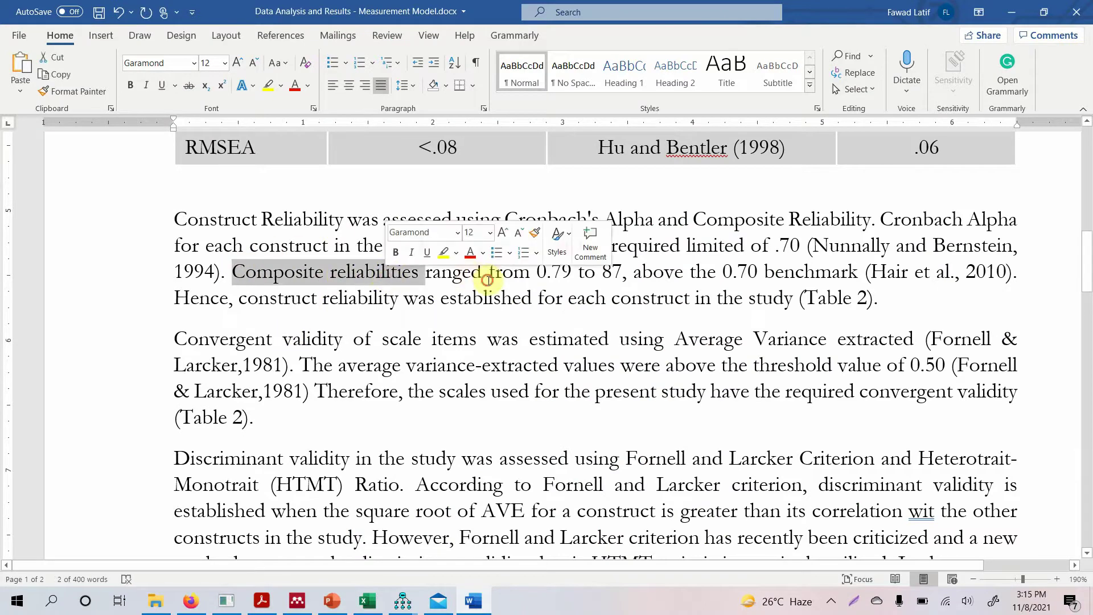
{"action": "left_click", "coordinate": [418, 424]}
{"action": "left_click", "coordinate": [368, 601]}
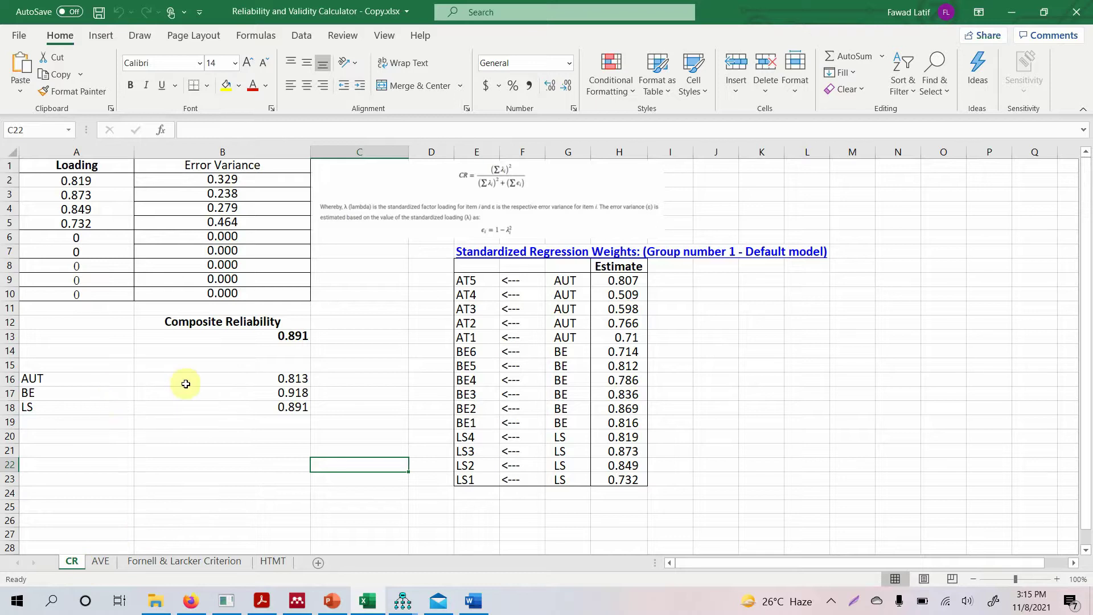
Check the composite reliabilities in B16:B18: AUT 0.813, BE 0.918, LS 0.891
{"action": "left_click", "coordinate": [271, 378]}
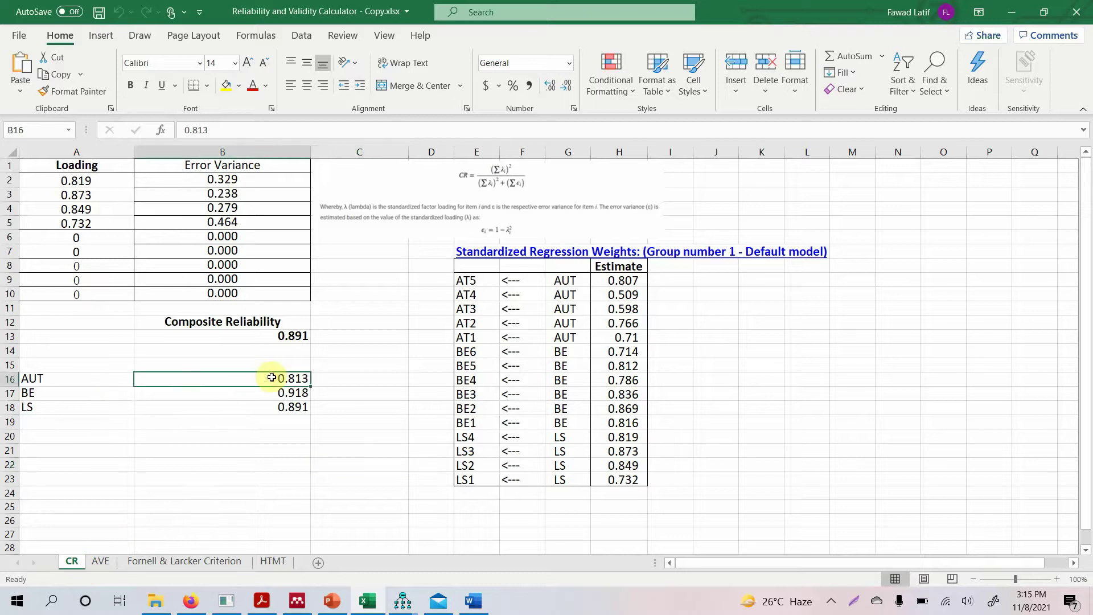
{"action": "left_click", "coordinate": [256, 397]}
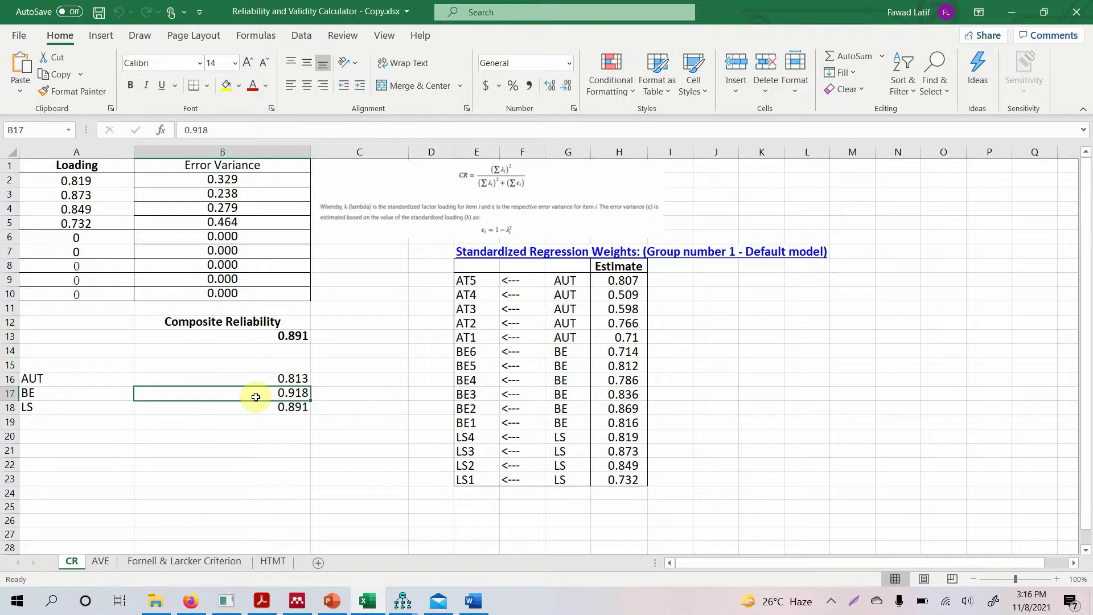
{"action": "left_click", "coordinate": [255, 404]}
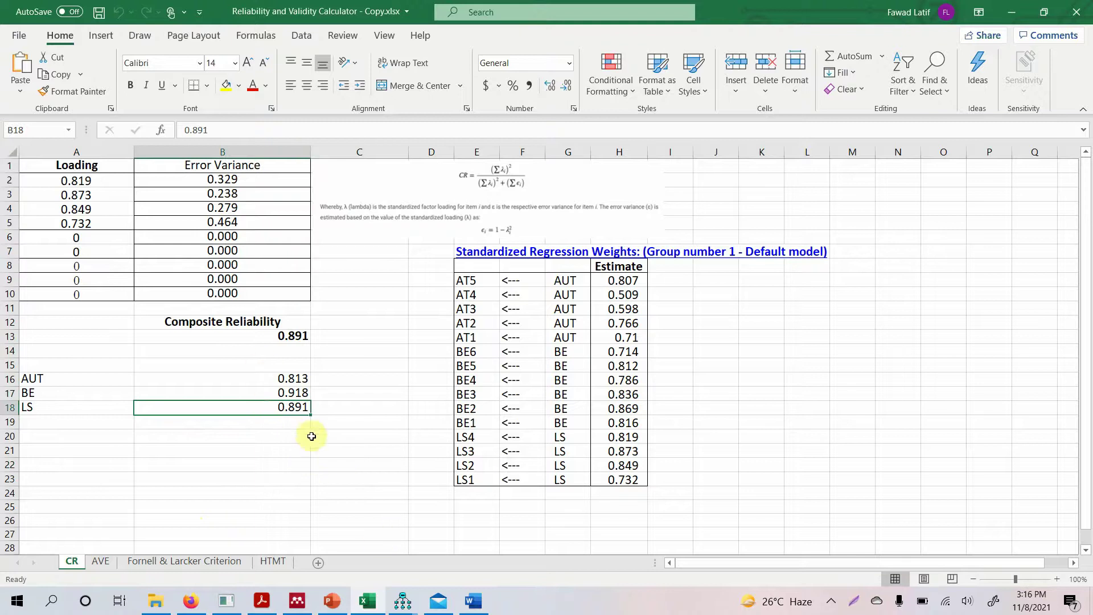
Replace the bounds 0.79 and 0.87 with 0.813 and 0.918 in the composite reliabilities range
{"action": "left_click", "coordinate": [473, 601]}
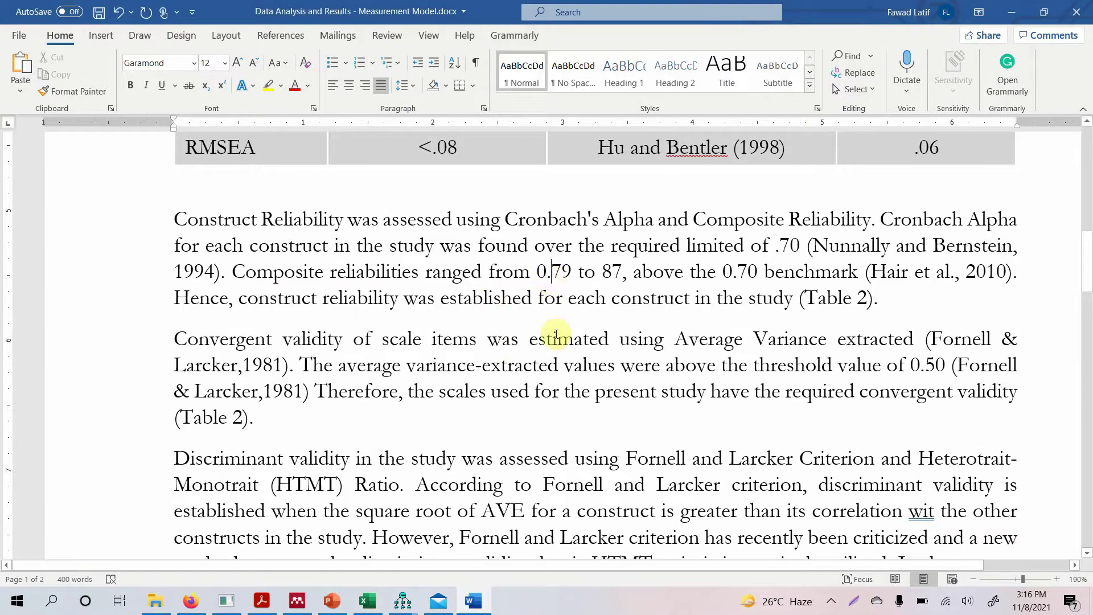
{"action": "key", "text": "shift+Right"}
{"action": "key", "text": "shift+Right"}
{"action": "type", "text": "813"}
{"action": "key", "text": "Right"}
{"action": "key", "text": "shift+Right"}
{"action": "key", "text": "shift+Right"}
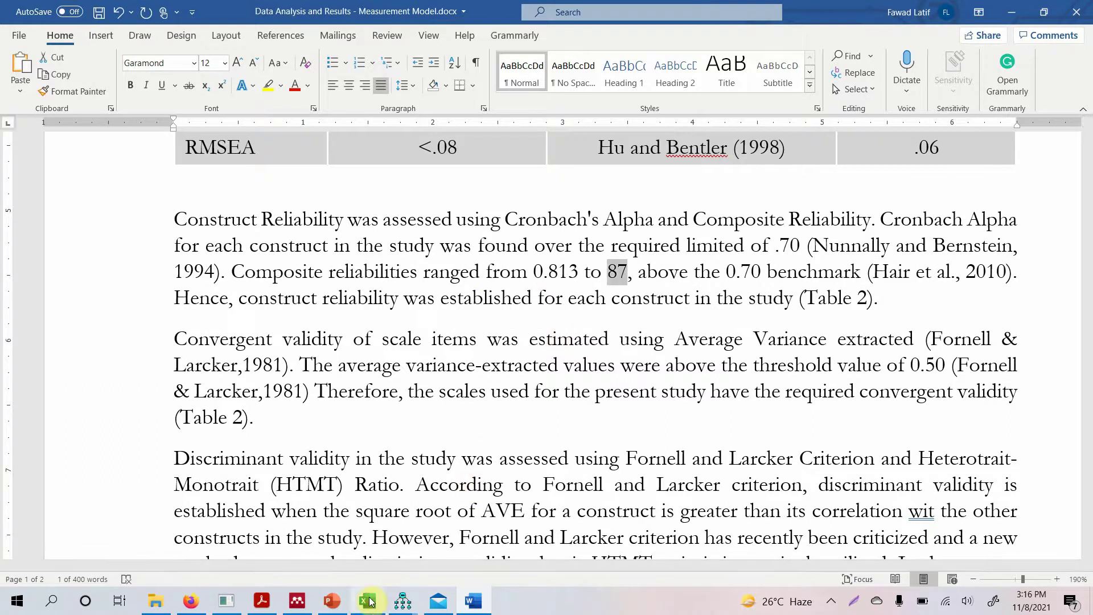
{"action": "left_click", "coordinate": [367, 601]}
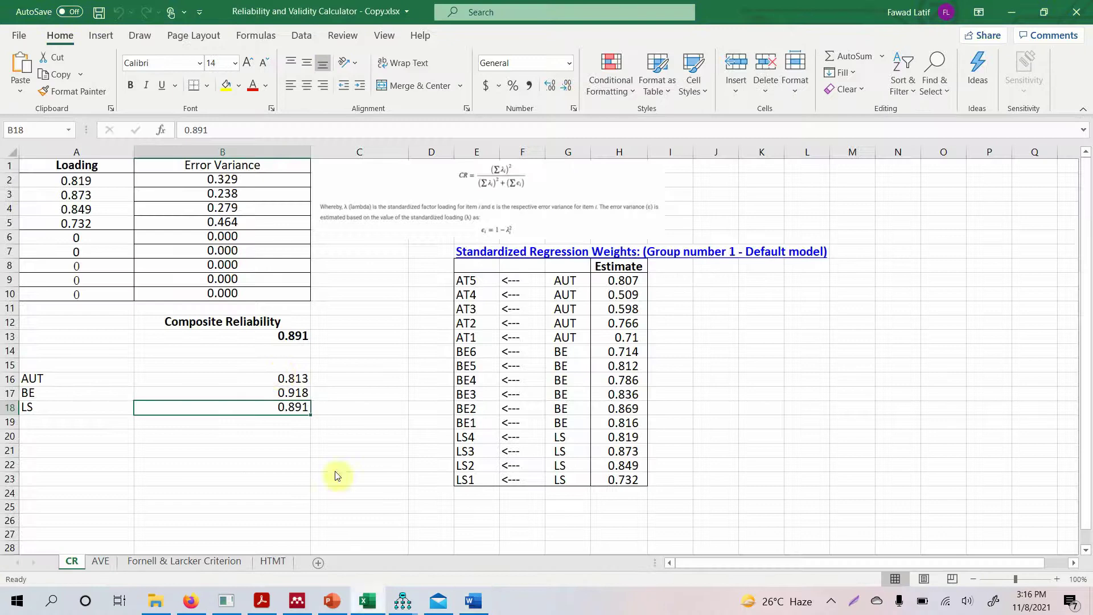
{"action": "left_click", "coordinate": [473, 601]}
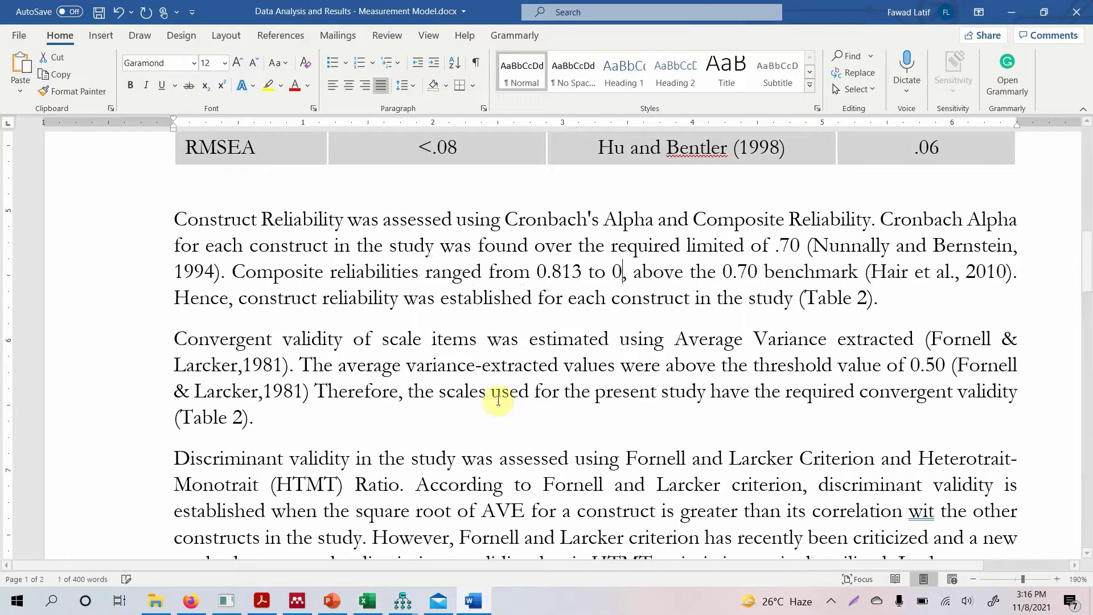
{"action": "type", "text": "0.918"}
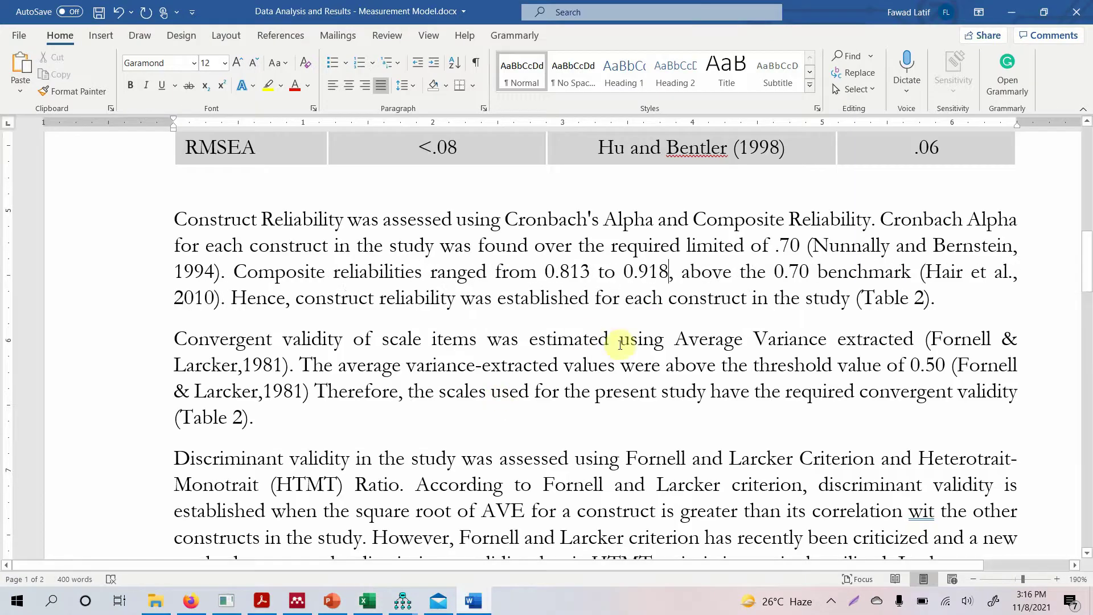
Review the updated range and the 'Hence, construct reliability' sentence ending in Table 2)
{"action": "left_click", "coordinate": [544, 270]}
{"action": "left_click_drag", "start_coordinate": [544, 269], "coordinate": [803, 271]}
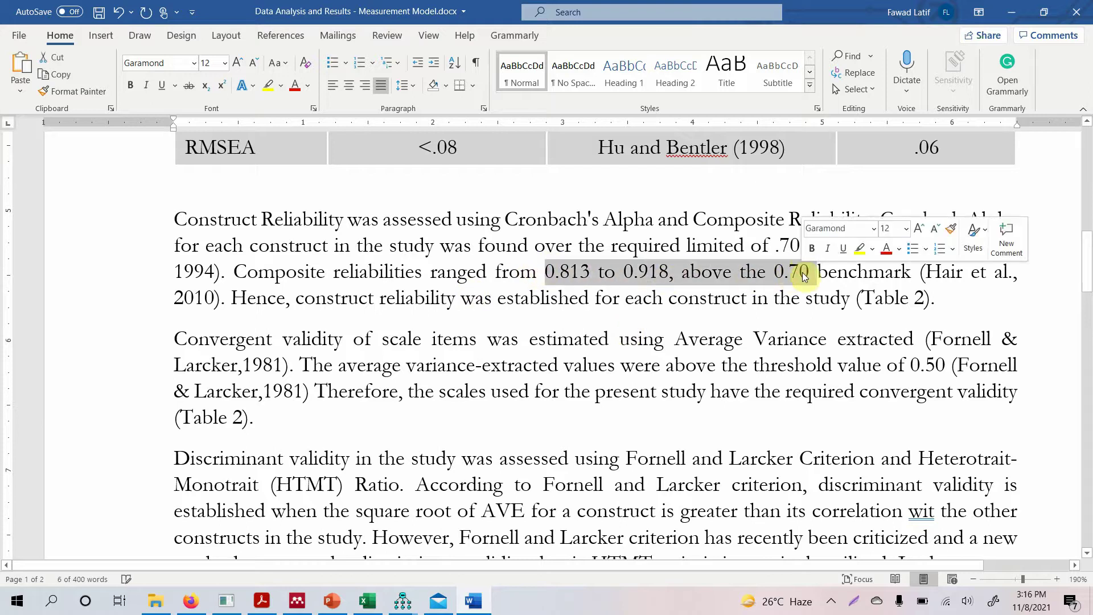
{"action": "left_click", "coordinate": [305, 298]}
{"action": "left_click_drag", "start_coordinate": [231, 297], "coordinate": [925, 297]}
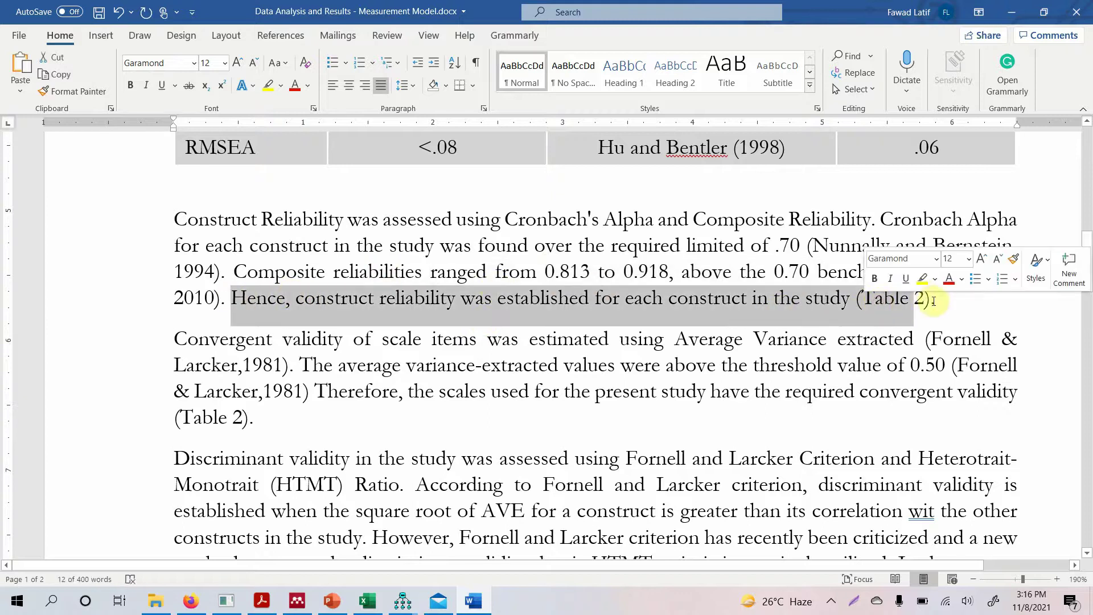
{"action": "left_click", "coordinate": [934, 301]}
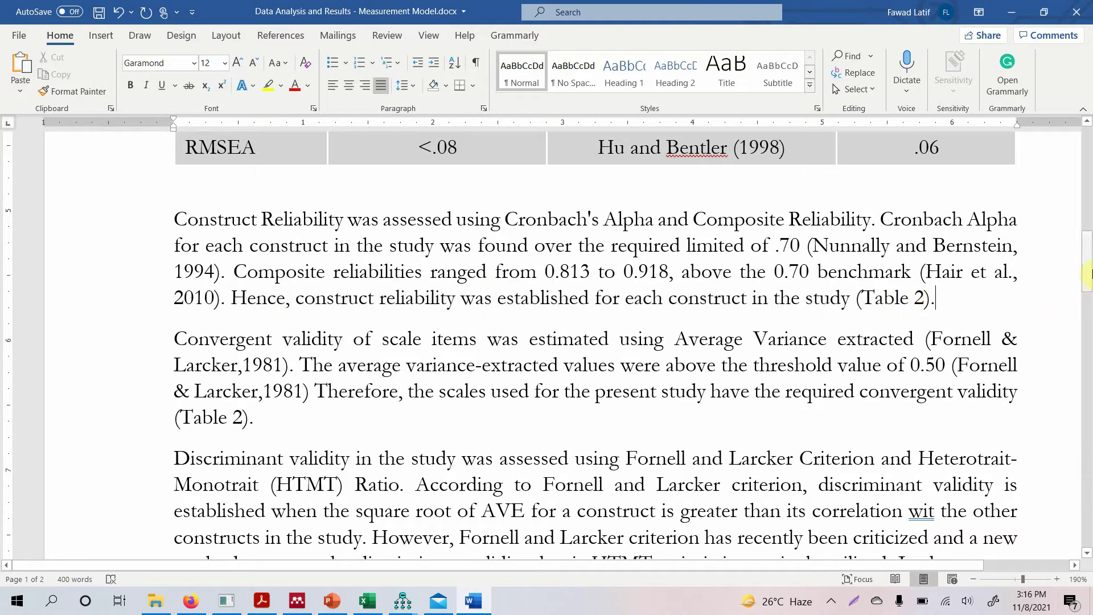
{"action": "mouse_move", "coordinate": [1087, 272]}
{"action": "left_mouse_down"}
{"action": "mouse_move", "coordinate": [1088, 302]}
{"action": "mouse_move", "coordinate": [1088, 267]}
{"action": "left_mouse_up"}
Insert a 5x1 table on a blank line below the convergent validity paragraph and add extra rows
{"action": "left_click", "coordinate": [275, 453]}
{"action": "key", "text": "Return"}
{"action": "key", "text": "Return"}
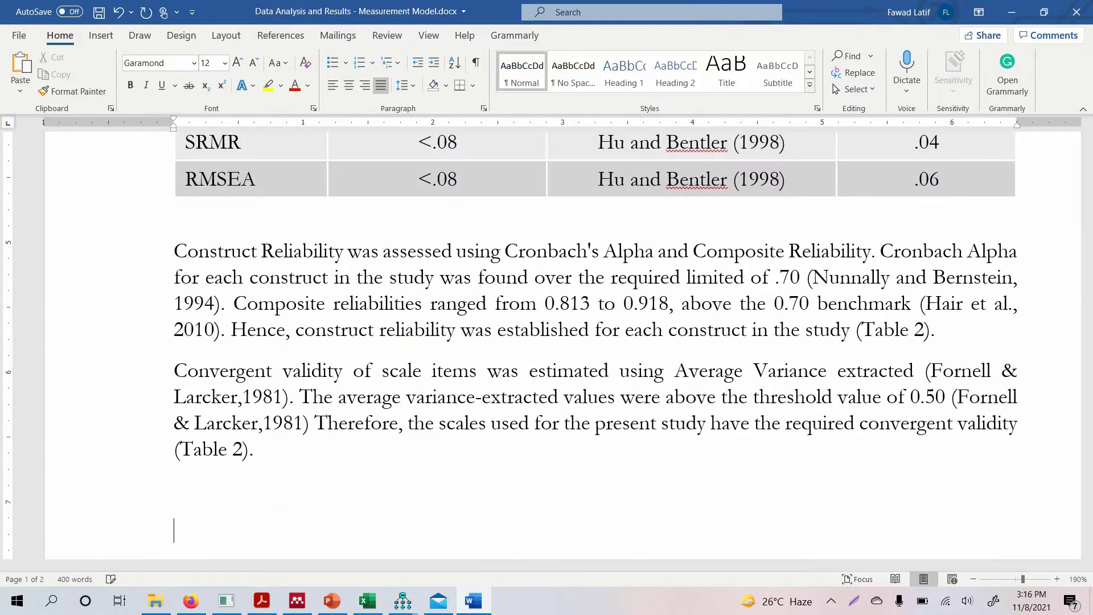
{"action": "key", "text": "Up"}
{"action": "left_click", "coordinate": [106, 40]}
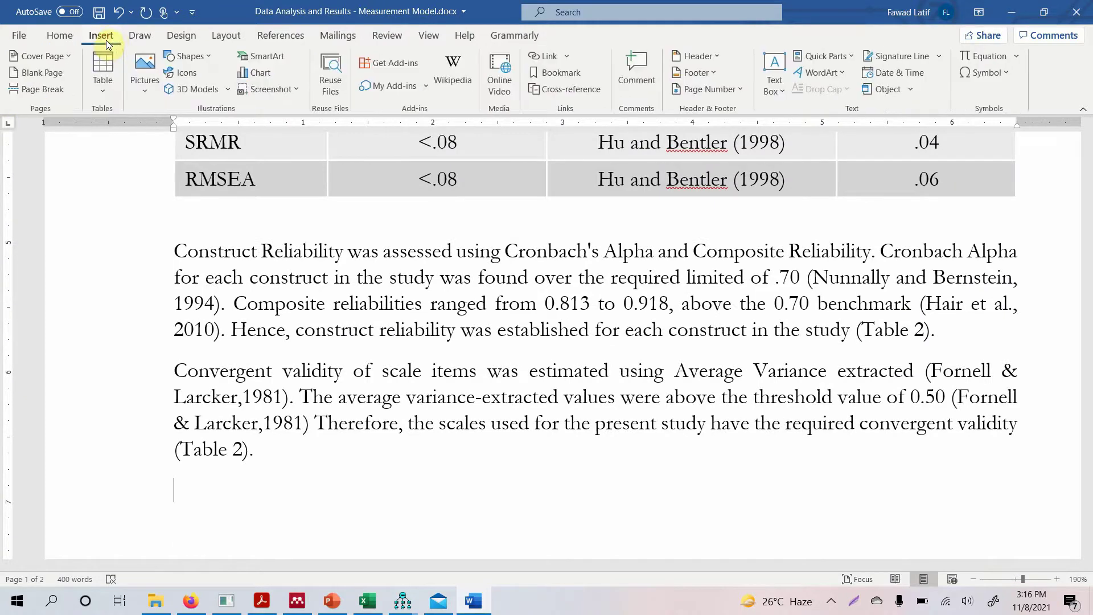
{"action": "left_click", "coordinate": [107, 93]}
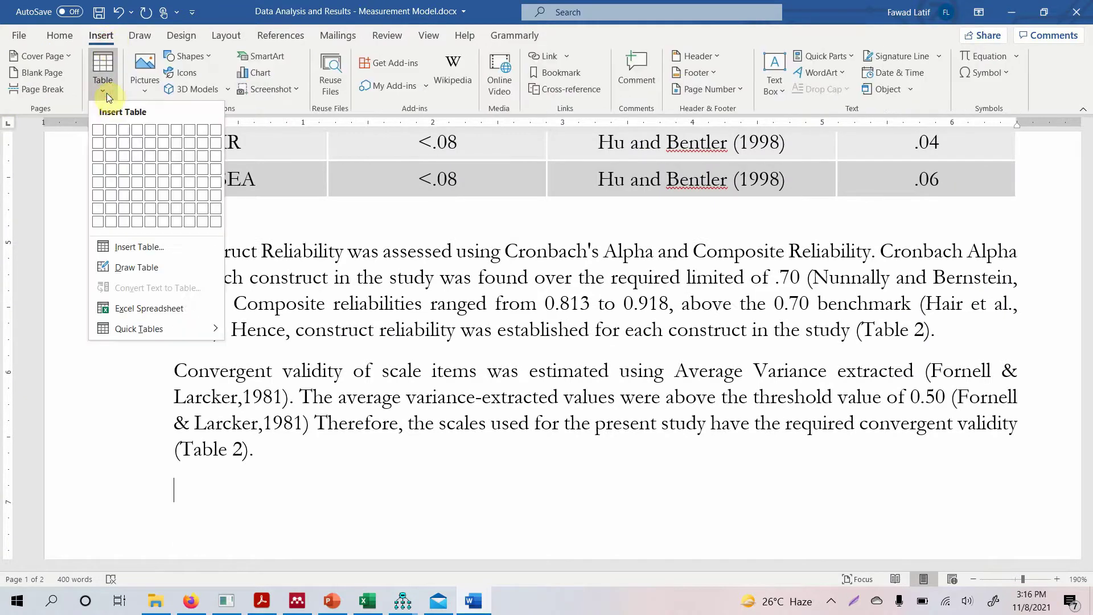
{"action": "left_click", "coordinate": [149, 134]}
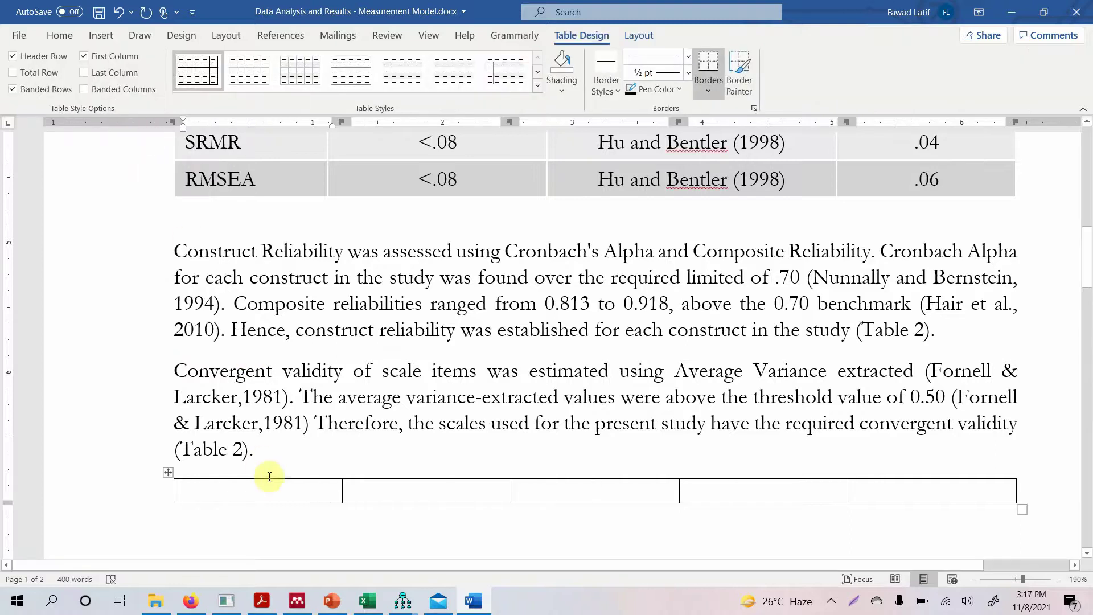
{"action": "key", "text": "ctrl+y"}
{"action": "key", "text": "ctrl+y"}
{"action": "key", "text": "ctrl+y"}
{"action": "key", "text": "ctrl+y"}
{"action": "key", "text": "ctrl+y"}
{"action": "key", "text": "ctrl+y"}
{"action": "key", "text": "ctrl+y"}
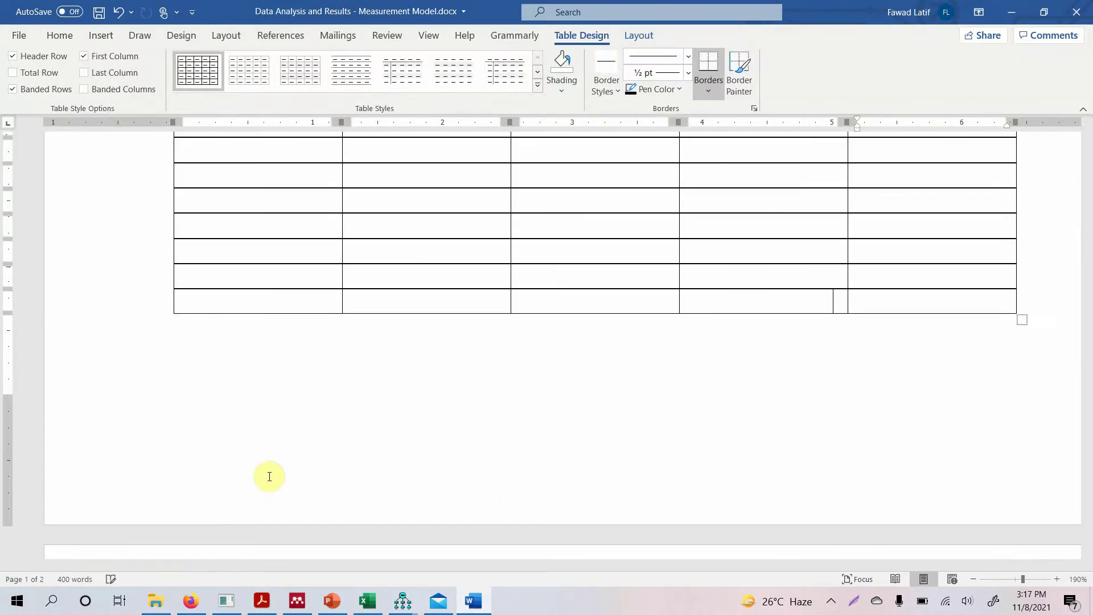
{"action": "key", "text": "ctrl+y"}
{"action": "key", "text": "ctrl+y"}
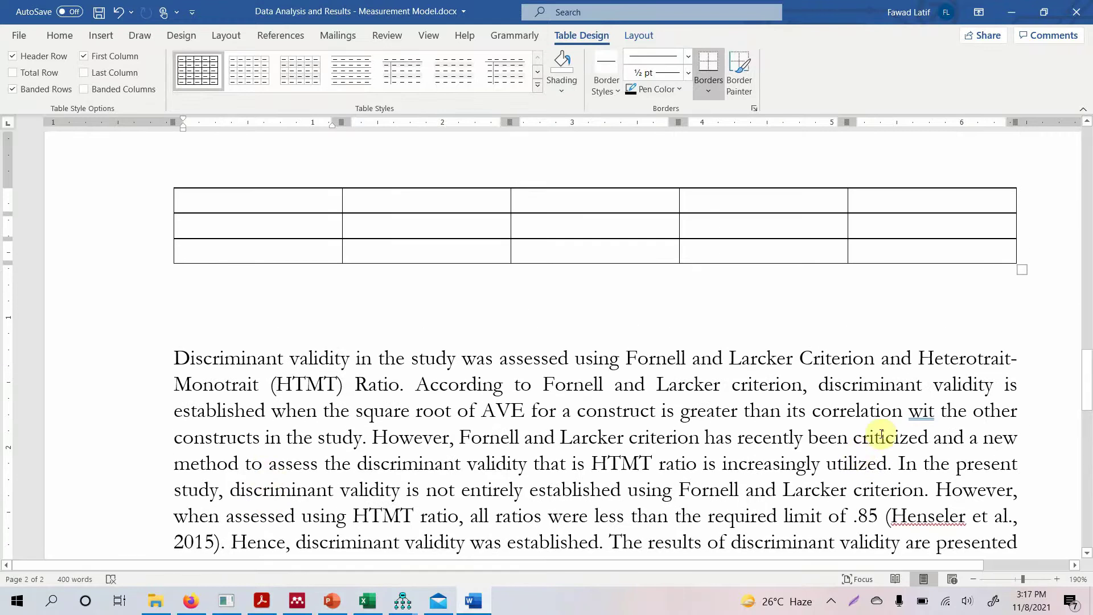
{"action": "left_click_drag", "start_coordinate": [1086, 382], "coordinate": [1087, 271]}
{"action": "left_click", "coordinate": [214, 453]}
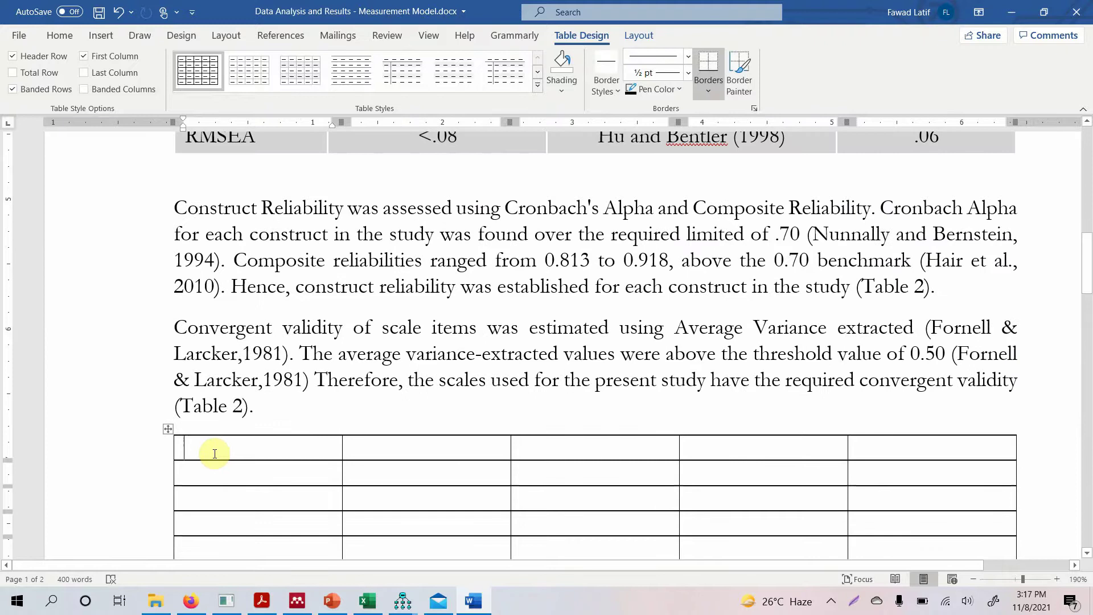
Type the header labels Items, Loadings, Alpha and Composite Reliability into the table's first row
{"action": "type", "text": "C"}
{"action": "key", "text": "BackSpace"}
{"action": "type", "text": "Items"}
{"action": "key", "text": "Tab"}
{"action": "type", "text": "Loadings"}
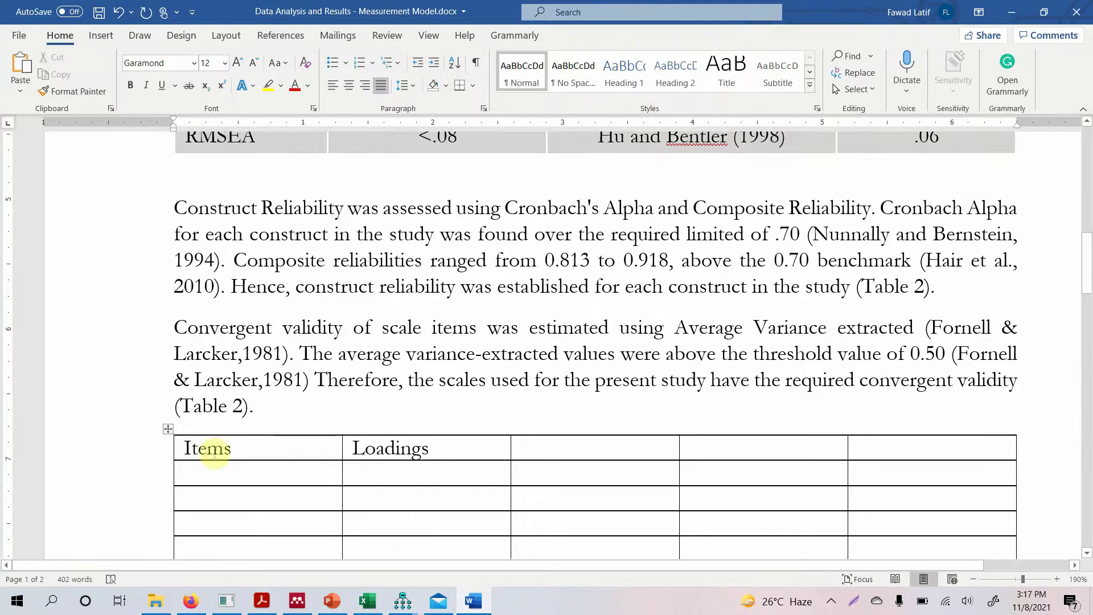
{"action": "left_click", "coordinate": [601, 454]}
{"action": "type", "text": "Alpha"}
{"action": "type", "text": "Composite Re"}
{"action": "type", "text": "liability"}
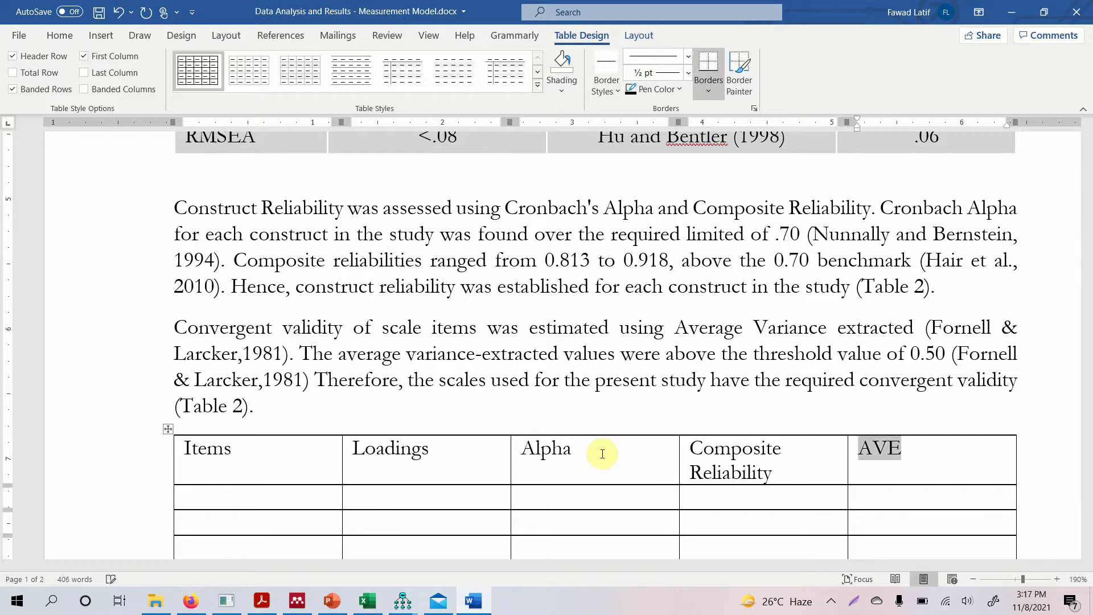
{"action": "key", "text": "shift+Left"}
{"action": "key", "text": "shift+Left"}
{"action": "key", "text": "shift+Left"}
{"action": "key", "text": "shift+Left"}
{"action": "key", "text": "shift+Left"}
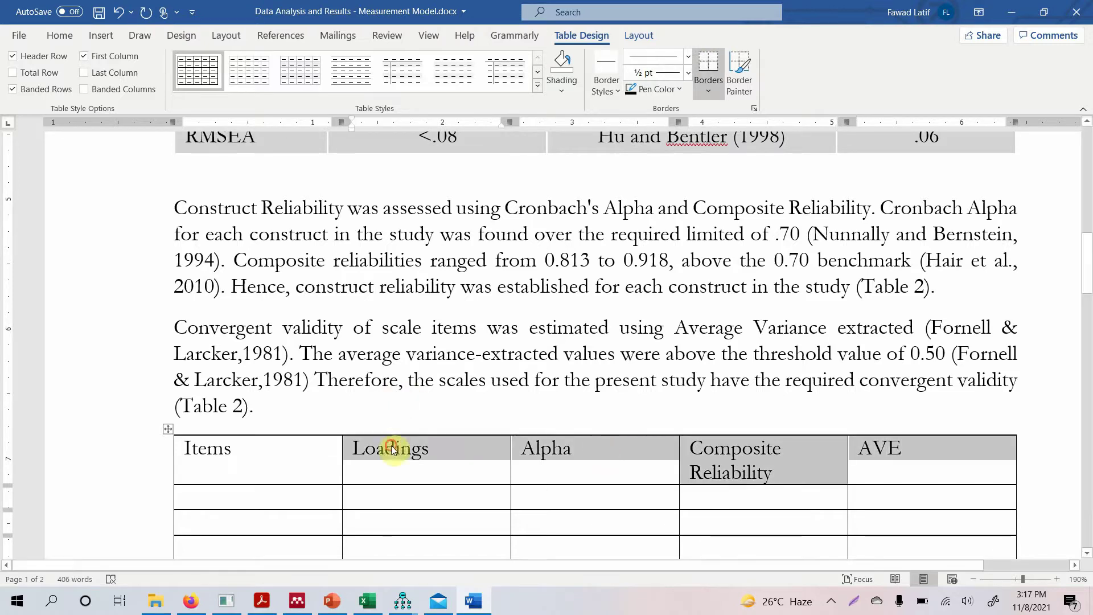
Centre the Loadings, Alpha, Composite Reliability and AVE column headings
{"action": "left_click", "coordinate": [393, 438]}
{"action": "left_click_drag", "start_coordinate": [393, 433], "coordinate": [857, 441]}
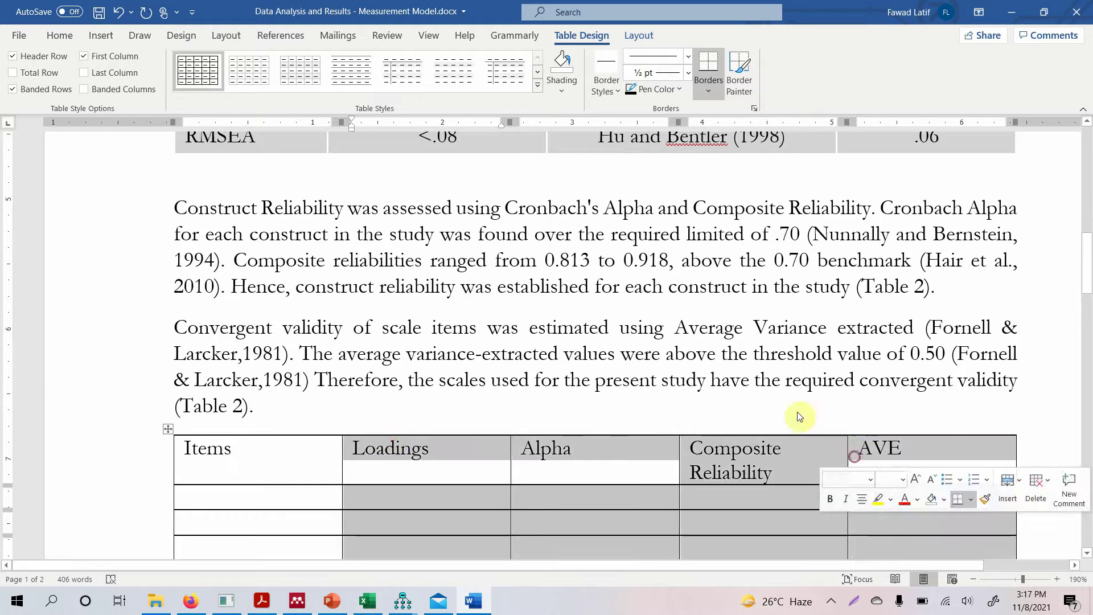
{"action": "left_click", "coordinate": [61, 35]}
{"action": "left_click", "coordinate": [350, 86]}
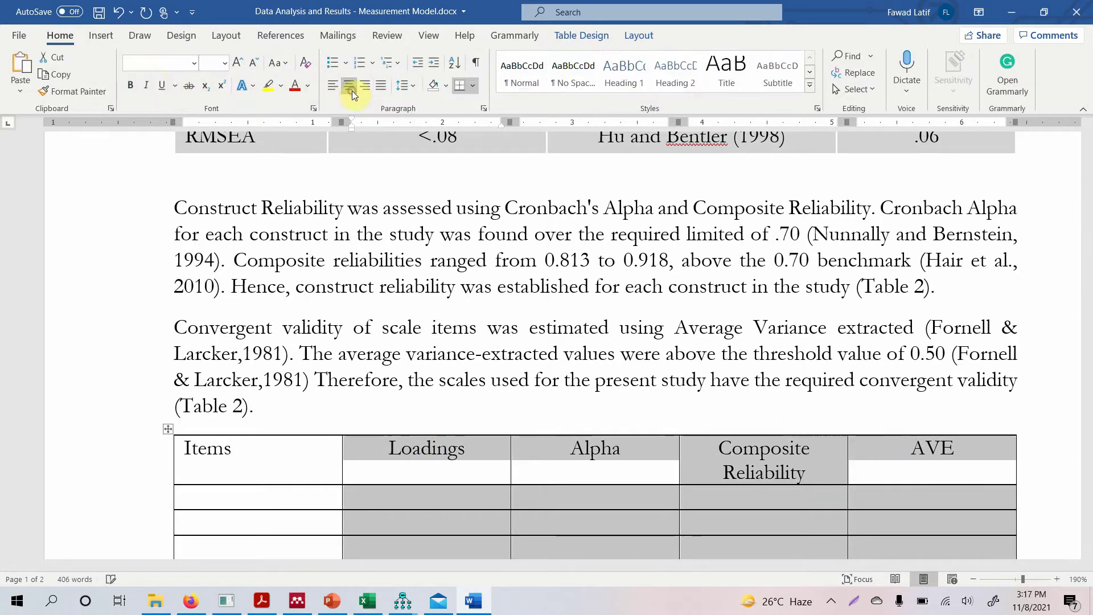
{"action": "left_click", "coordinate": [370, 504]}
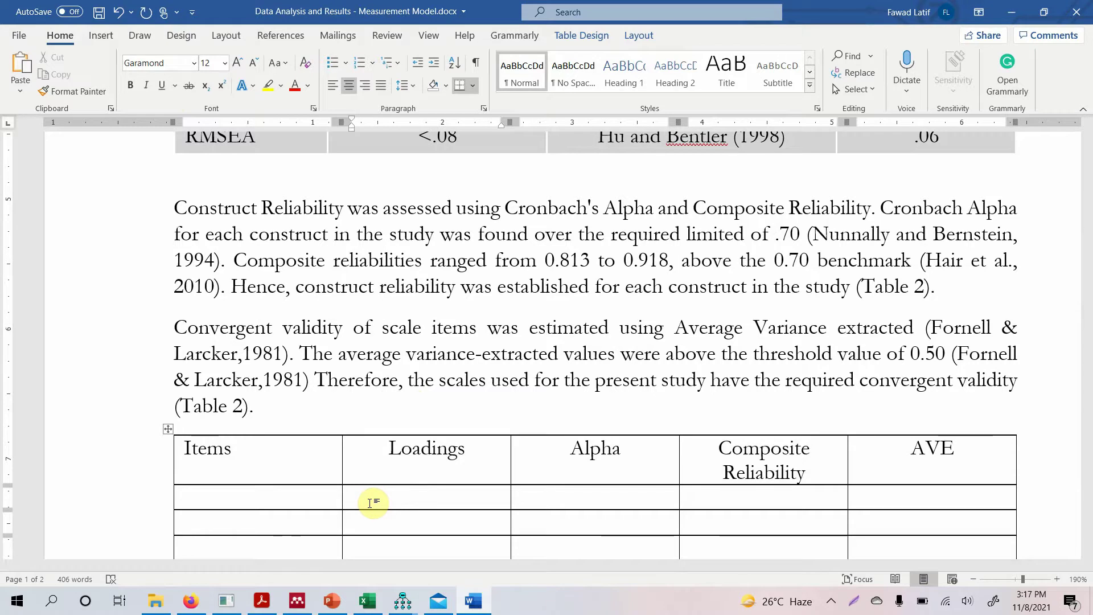
{"action": "left_click", "coordinate": [246, 495]}
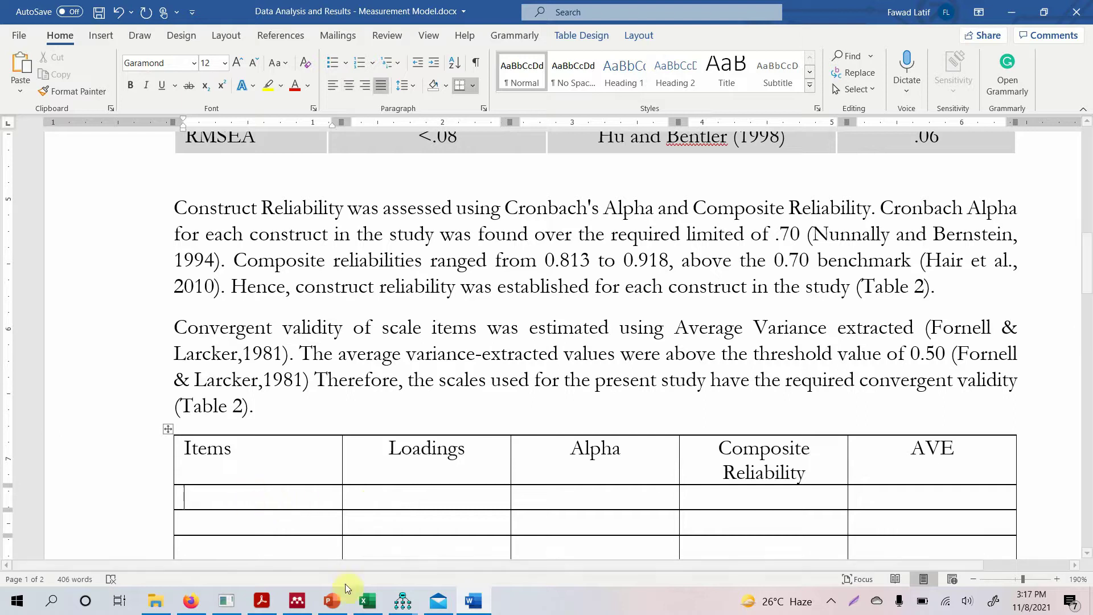
Copy the Standardized Regression Weights table from the Amos Estimates output
{"action": "mouse_move", "coordinate": [403, 600]}
{"action": "left_click", "coordinate": [472, 548]}
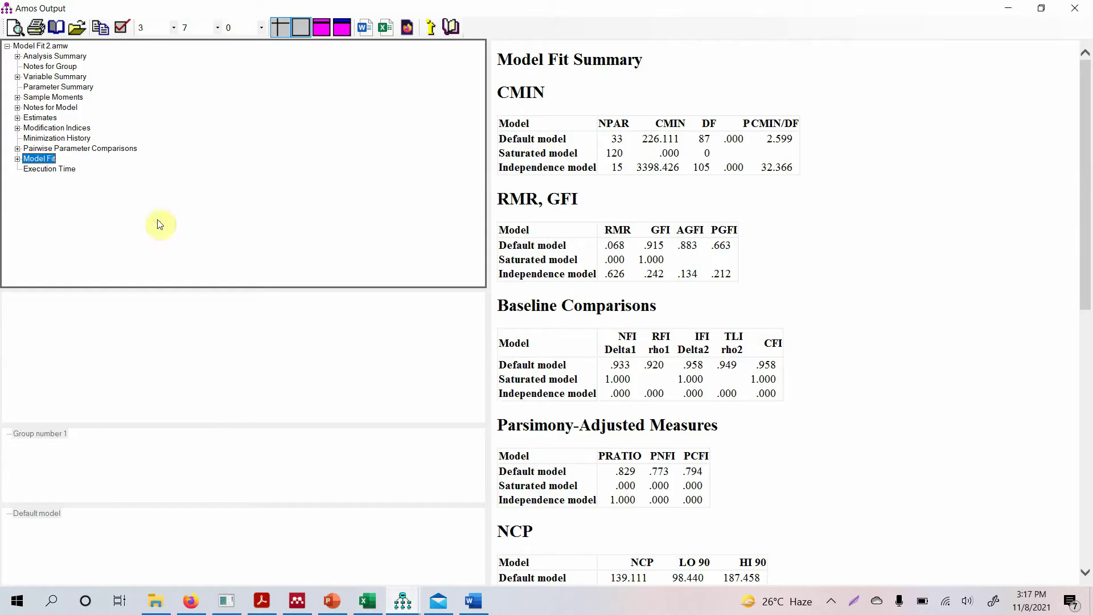
{"action": "left_click", "coordinate": [39, 118]}
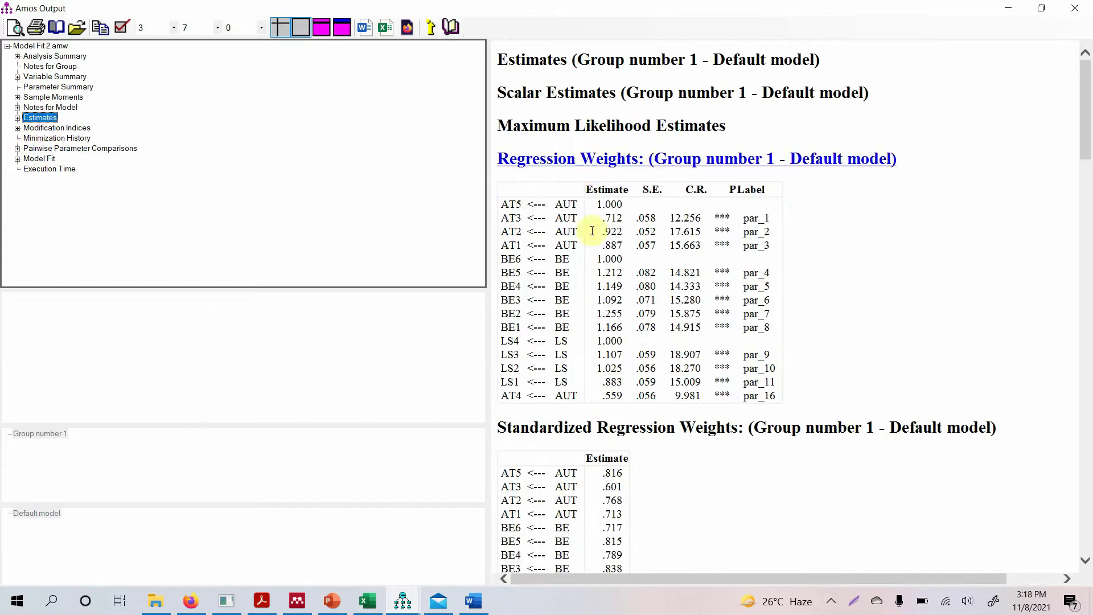
{"action": "left_click", "coordinate": [580, 433]}
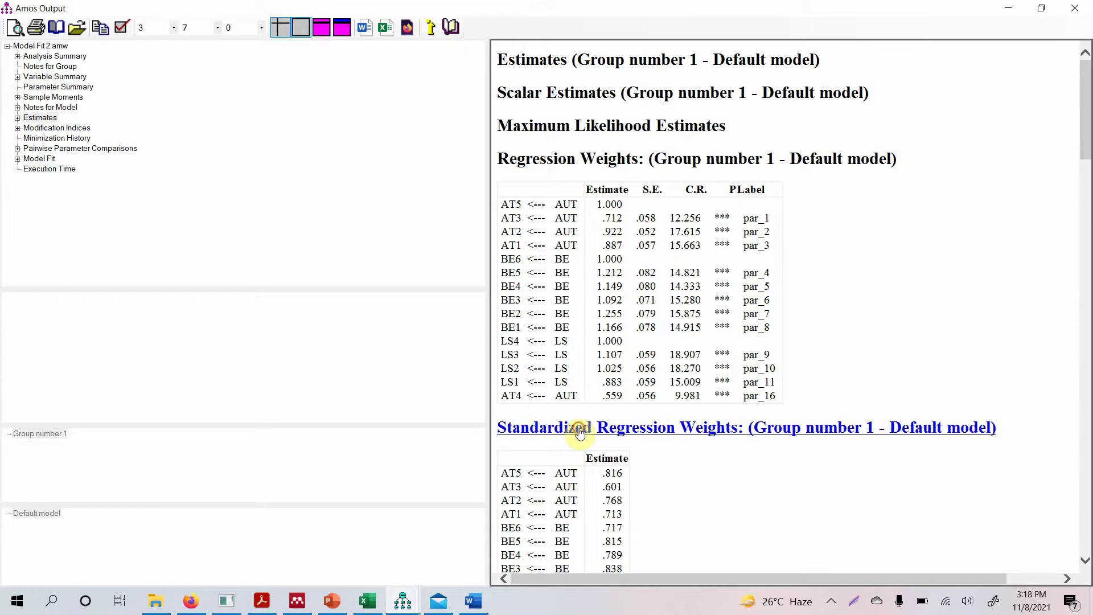
{"action": "scroll", "coordinate": [579, 428], "scroll_direction": "down", "scroll_amount": 2}
{"action": "right_click", "coordinate": [579, 429]}
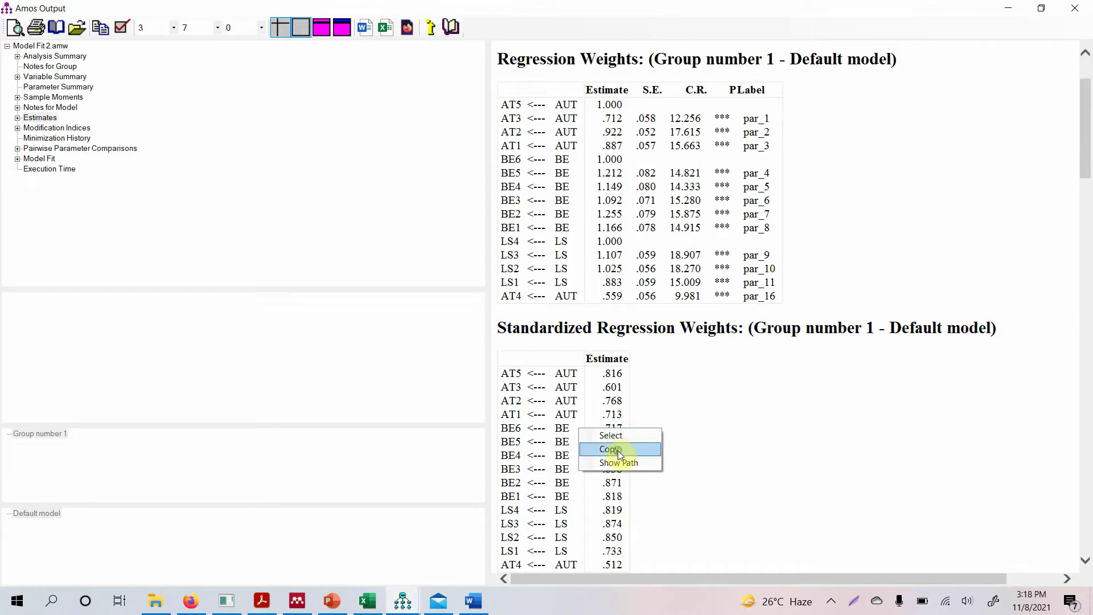
{"action": "left_click", "coordinate": [617, 451]}
Paste the Amos Standardized Regression Weights table on a new line below the empty table on page 2
{"action": "left_click", "coordinate": [473, 601]}
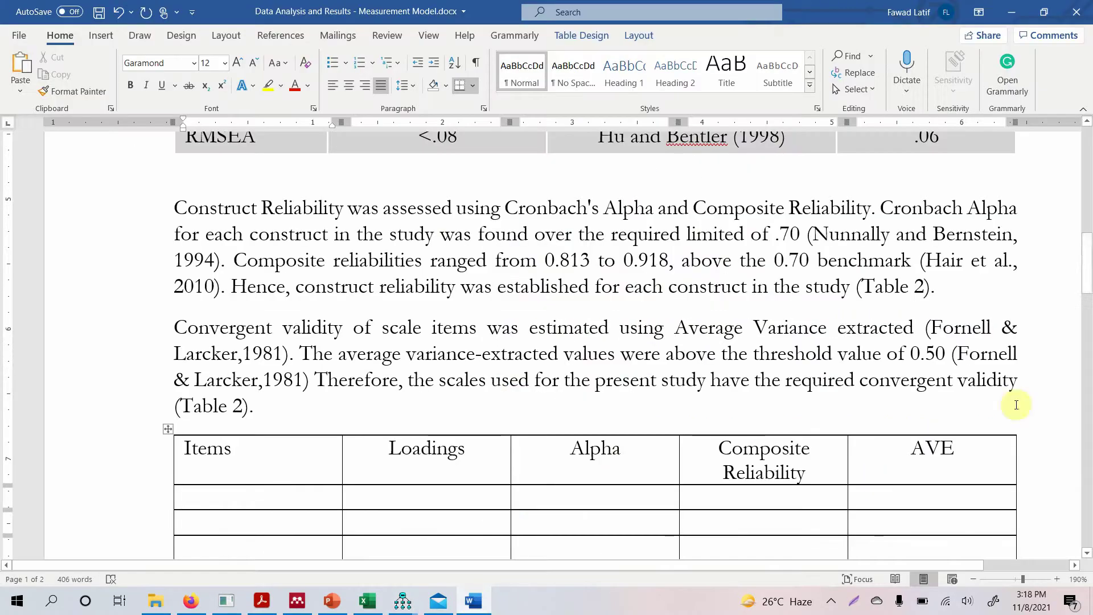
{"action": "left_click_drag", "start_coordinate": [1085, 259], "coordinate": [1087, 369]}
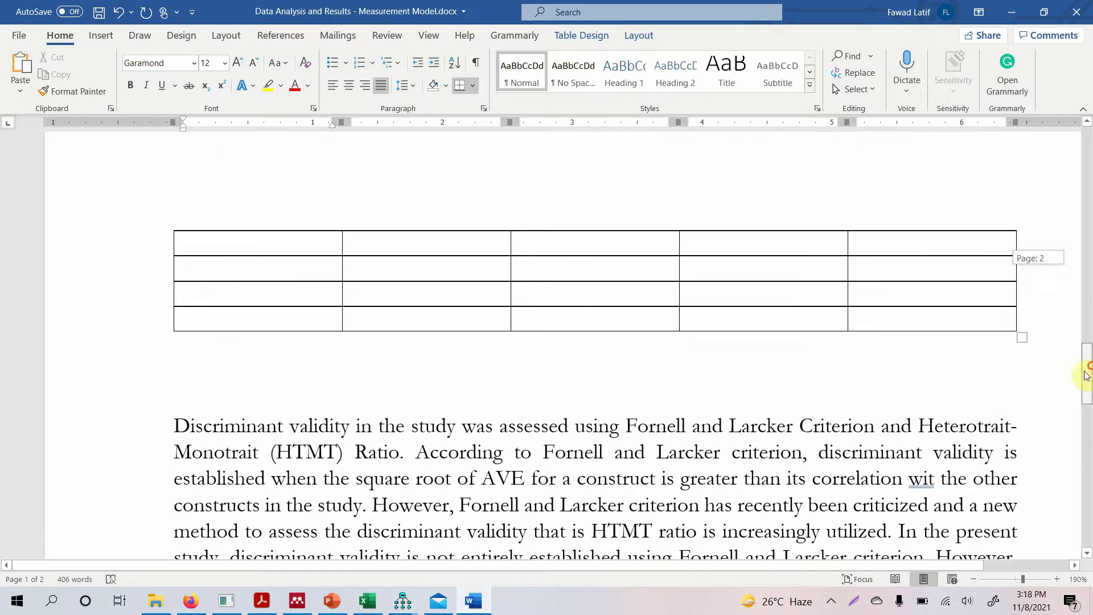
{"action": "left_click", "coordinate": [561, 385]}
{"action": "key", "text": "Return"}
{"action": "key", "text": "Return"}
{"action": "key", "text": "Up"}
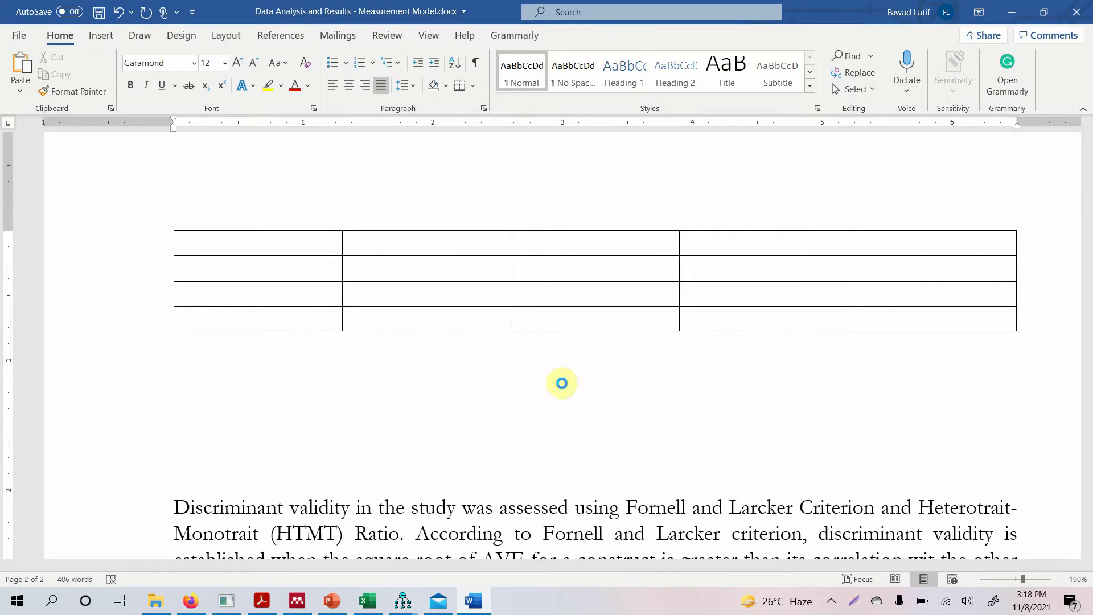
{"action": "key", "text": "ctrl+v"}
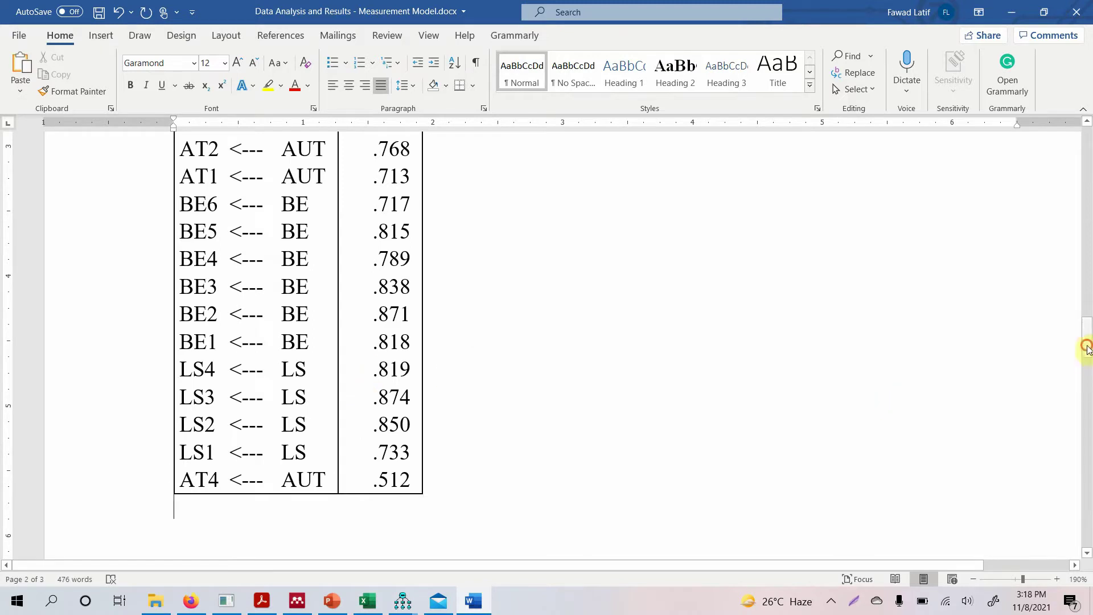
{"action": "left_click_drag", "start_coordinate": [1086, 346], "coordinate": [1086, 334]}
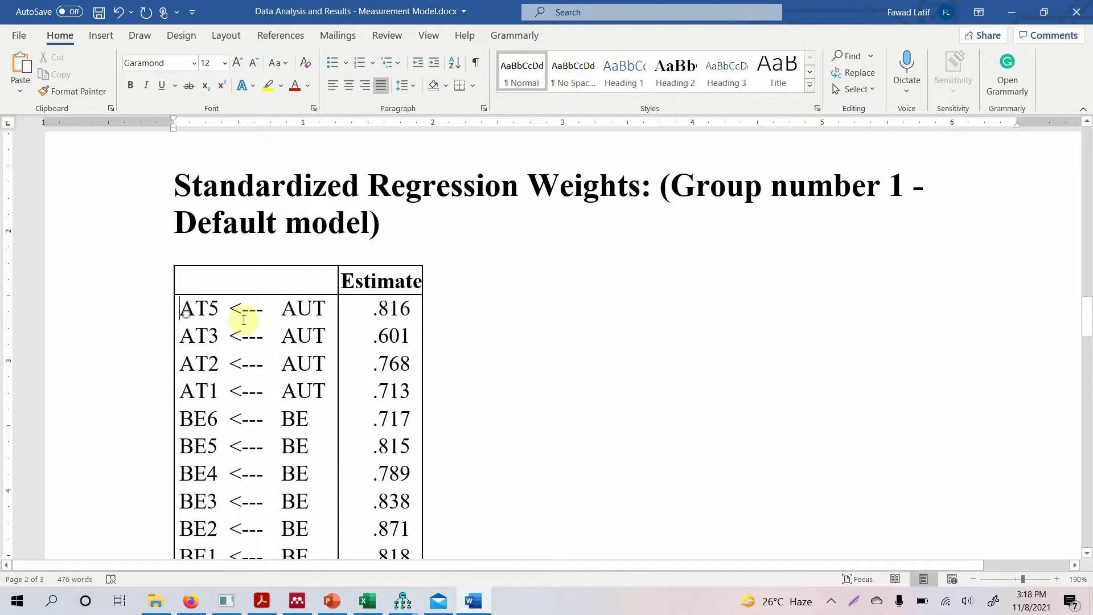
Select and copy the four AUT rows, AT5 to AT1, from the pasted table
{"action": "left_click_drag", "start_coordinate": [183, 308], "coordinate": [256, 332]}
{"action": "left_click_drag", "start_coordinate": [367, 369], "coordinate": [408, 383]}
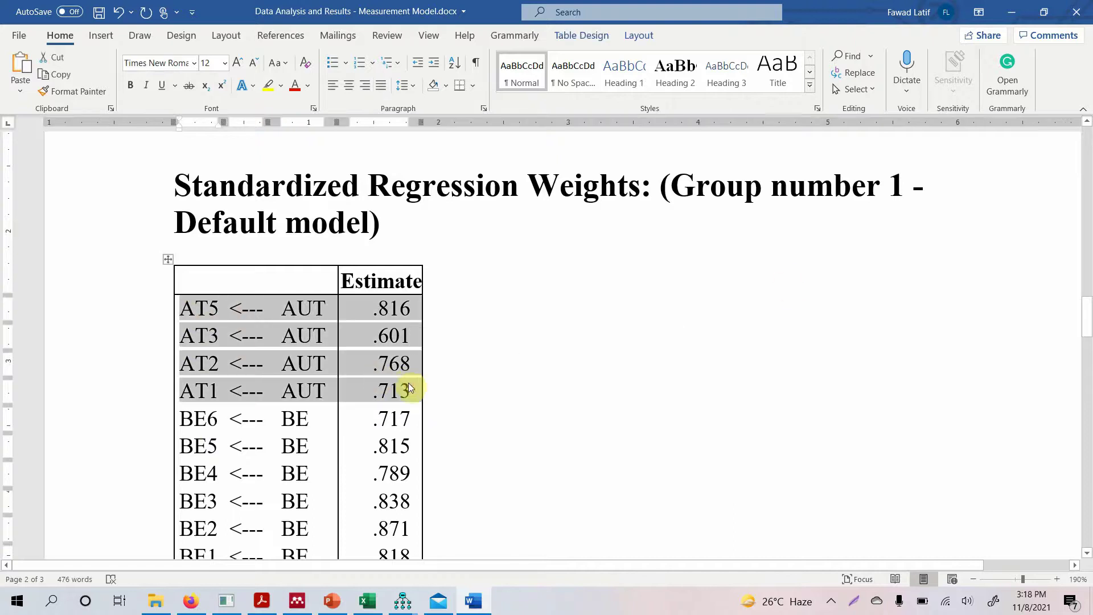
{"action": "left_click_drag", "start_coordinate": [1086, 316], "coordinate": [1087, 337]}
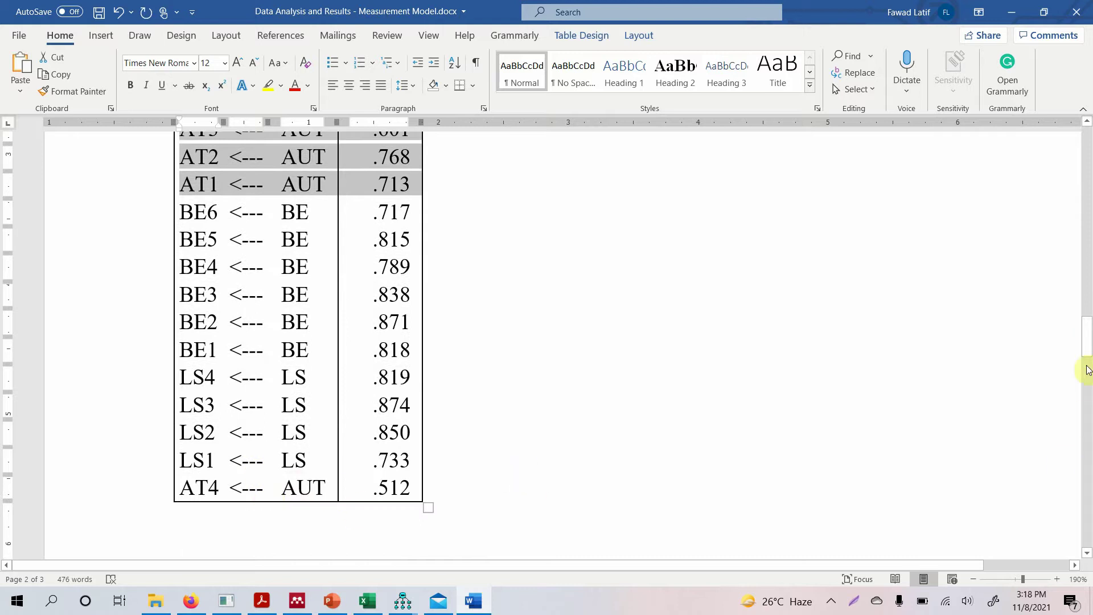
{"action": "left_click_drag", "start_coordinate": [1087, 361], "coordinate": [1086, 268]}
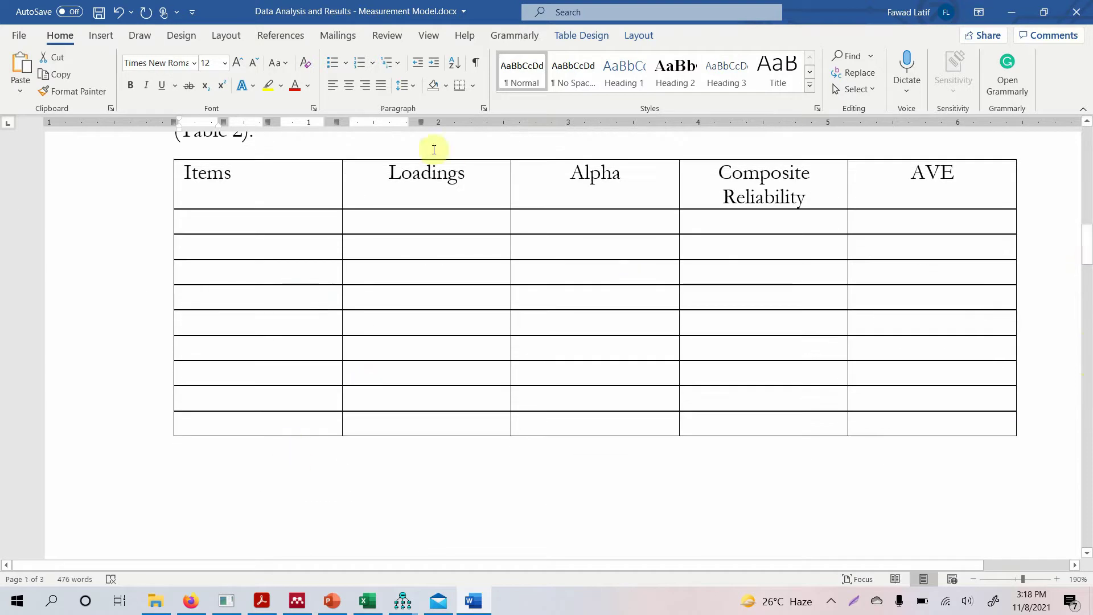
Paste the four AUT loading rows on a new line above Table 2
{"action": "left_click", "coordinate": [378, 144]}
{"action": "key", "text": "Return"}
{"action": "key", "text": "Return"}
{"action": "key", "text": "Return"}
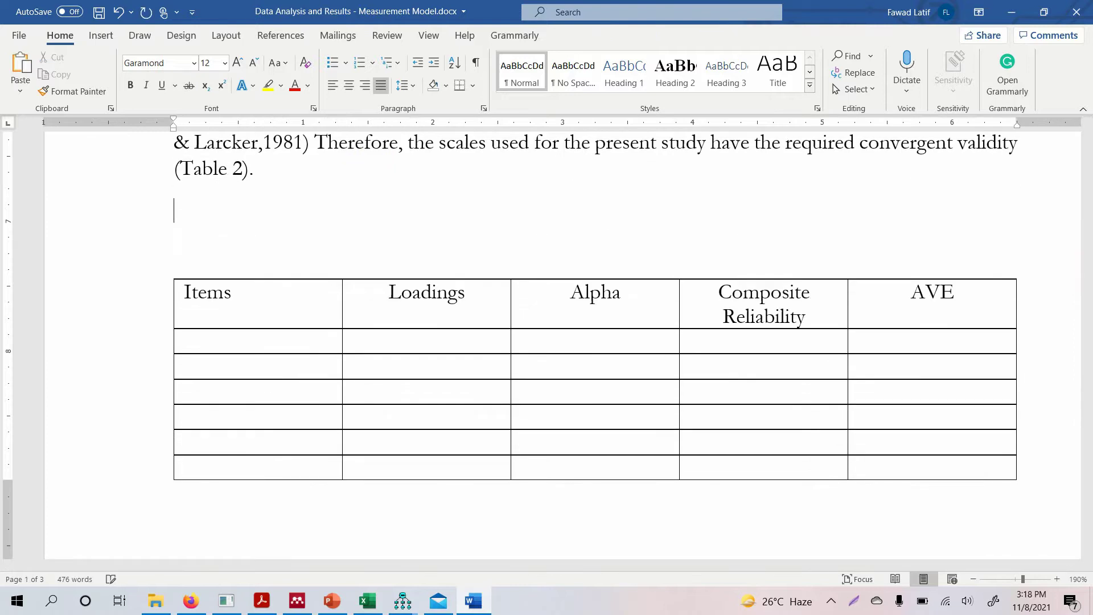
{"action": "key", "text": "ctrl+v"}
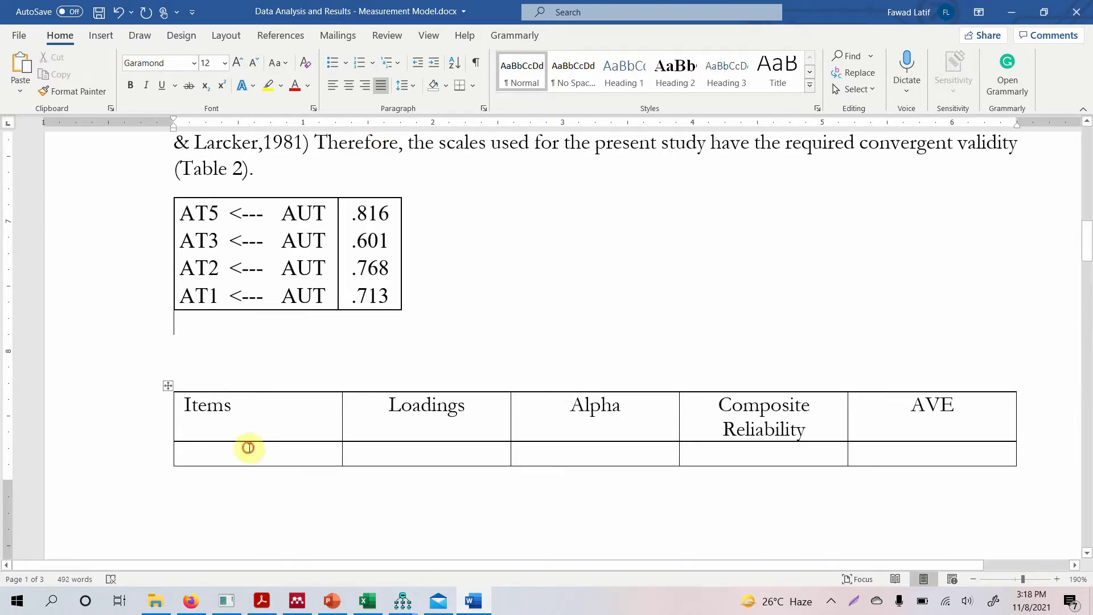
Fill the Items column with Authentic Leadership, then AT1, AT2, AT3 and AT4
{"action": "left_click", "coordinate": [248, 448]}
{"action": "type", "text": "AU"}
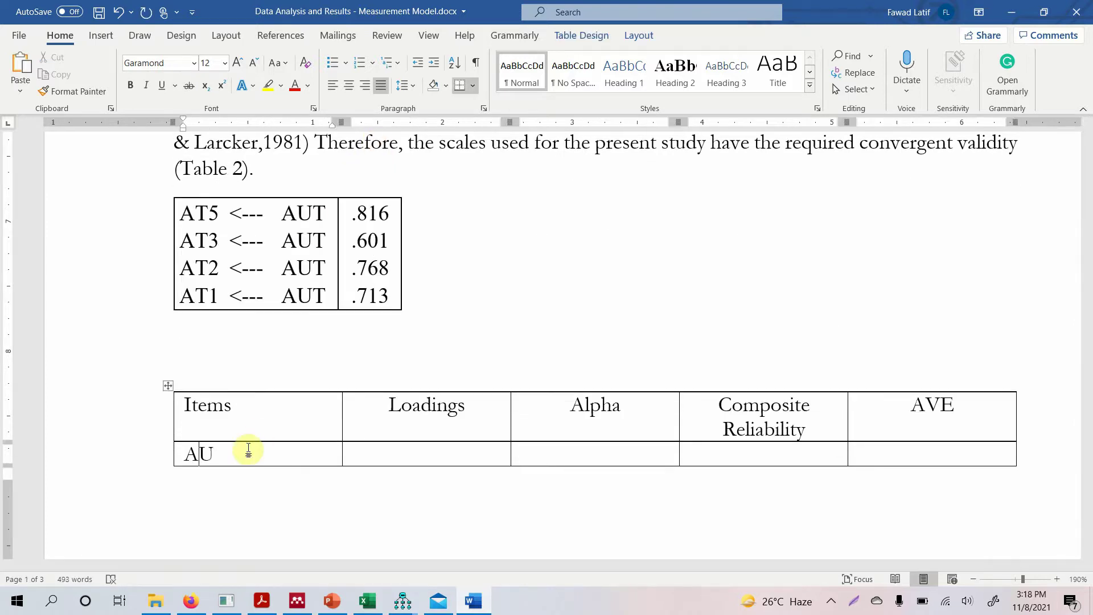
{"action": "type", "text": "thentic Leadership"}
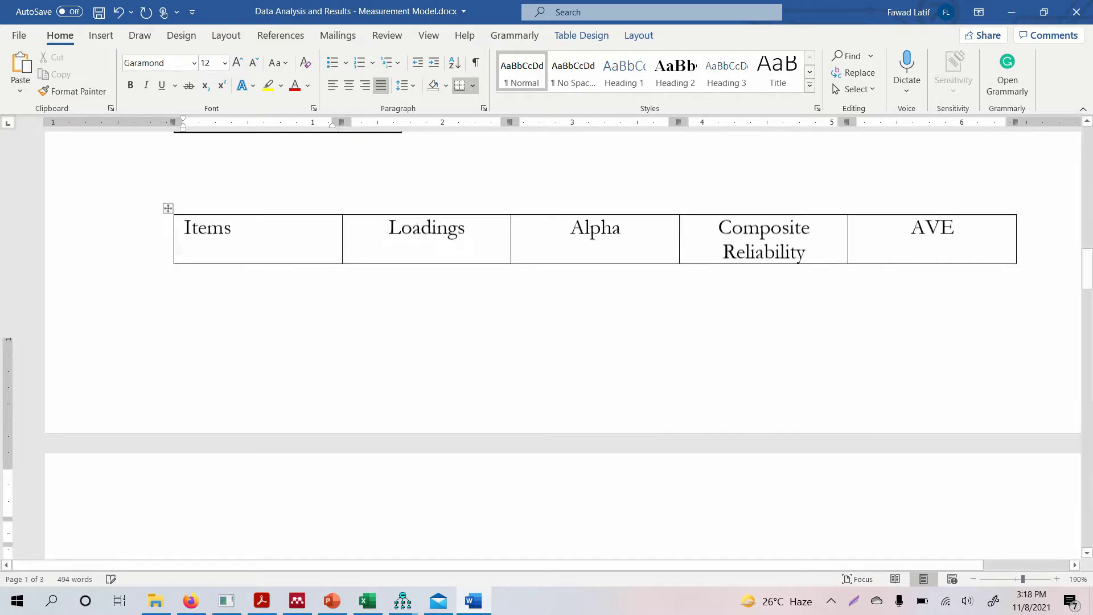
{"action": "type", "text": "AT1"}
{"action": "key", "text": "Down"}
{"action": "type", "text": "At"}
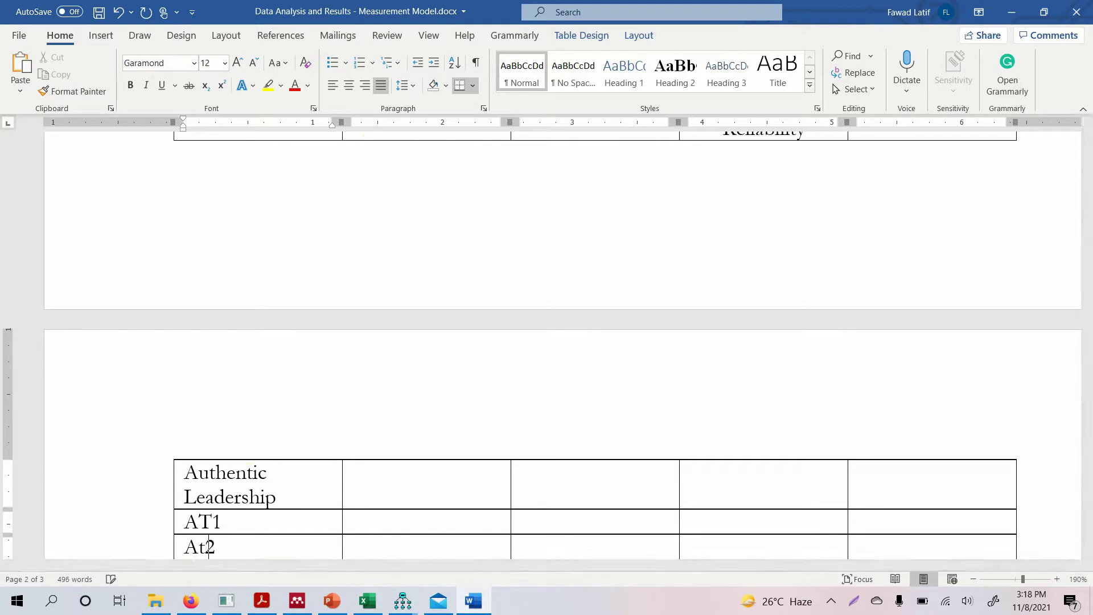
{"action": "key", "text": "Down"}
{"action": "key", "text": "shift+Left"}
{"action": "type", "text": "T"}
{"action": "key", "text": "Down"}
{"action": "type", "text": "AT3"}
{"action": "key", "text": "Down"}
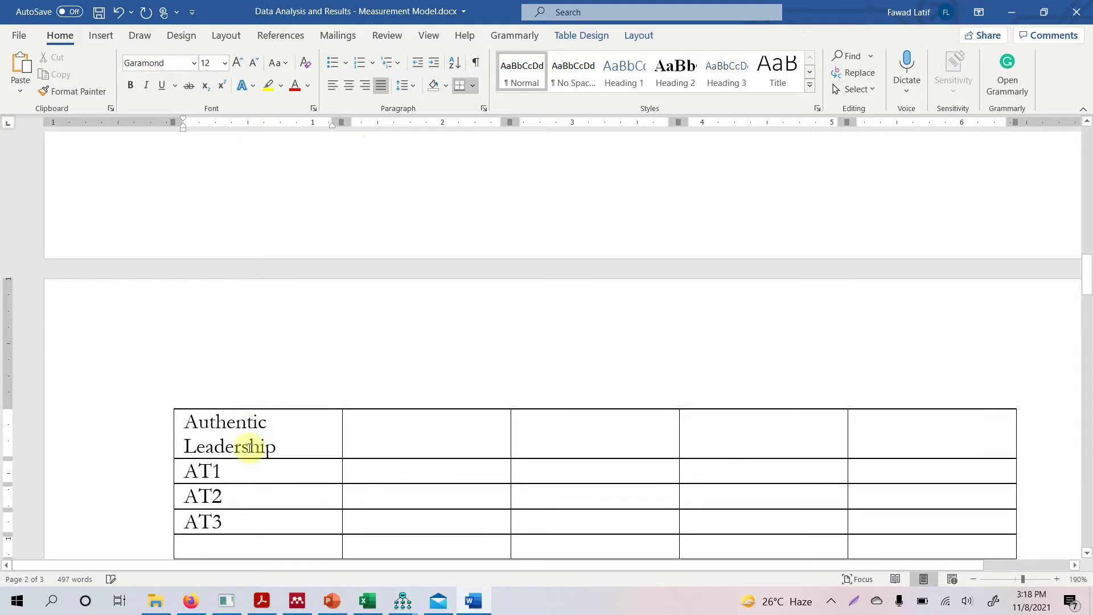
{"action": "type", "text": "AT4"}
{"action": "key", "text": "Down"}
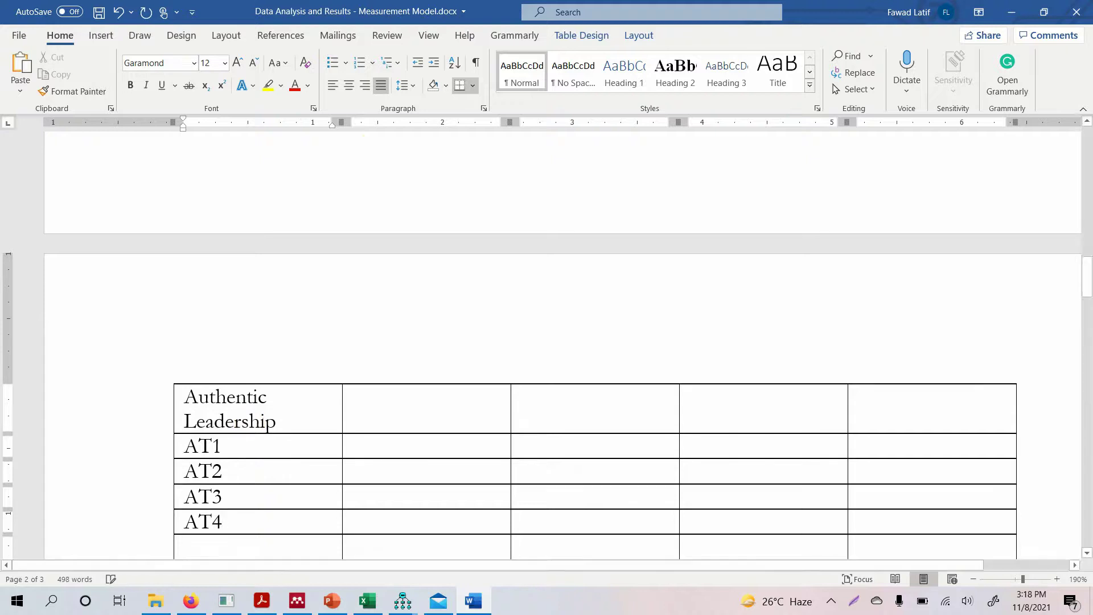
Add the AT5 item label in the next row and centre its Loadings cell
{"action": "type", "text": "AT5"}
{"action": "key", "text": "ctrl+e"}
{"action": "key", "text": "Up"}
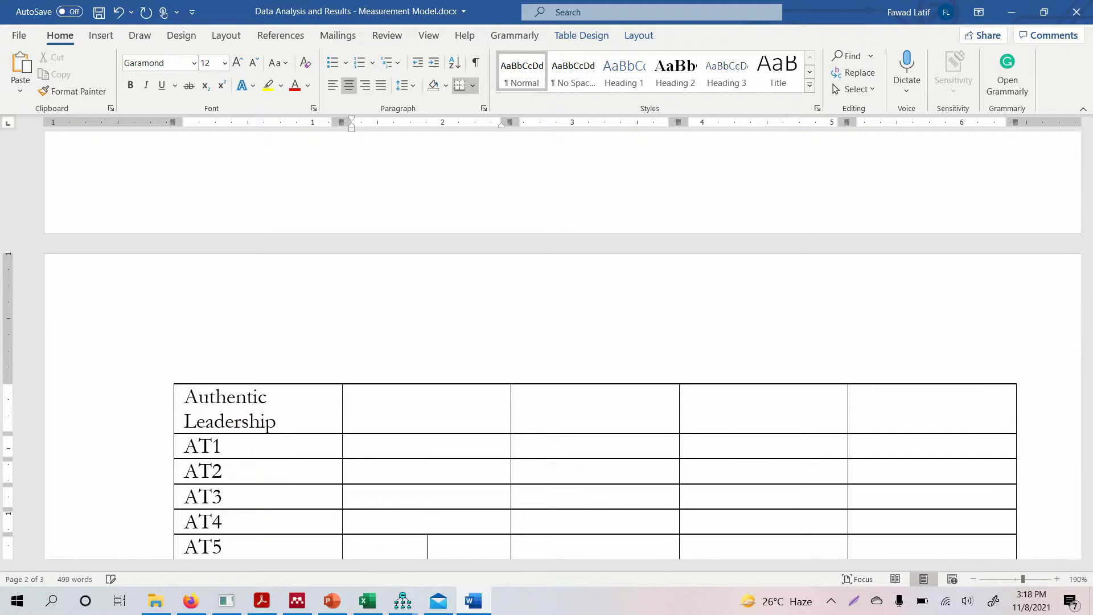
{"action": "key", "text": "Up"}
{"action": "key", "text": "Up"}
{"action": "key", "text": "Up"}
{"action": "key", "text": "Up"}
{"action": "key", "text": "Up"}
{"action": "key", "text": "Up"}
{"action": "key", "text": "Up"}
{"action": "key", "text": "Up"}
{"action": "key", "text": "Up"}
{"action": "key", "text": "Up"}
{"action": "key", "text": "Up"}
{"action": "key", "text": "Up"}
{"action": "key", "text": "Up"}
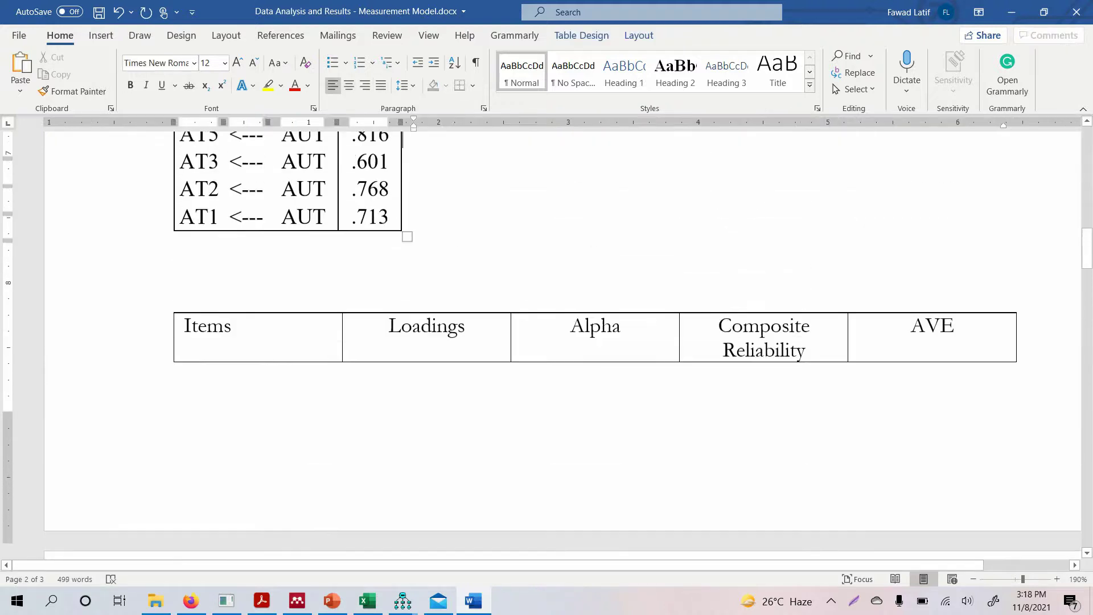
{"action": "key", "text": "Down"}
{"action": "key", "text": "Down"}
{"action": "key", "text": "Down"}
{"action": "key", "text": "Down"}
{"action": "key", "text": "Down"}
{"action": "key", "text": "Down"}
{"action": "key", "text": "Down"}
{"action": "key", "text": "Down"}
{"action": "key", "text": "Down"}
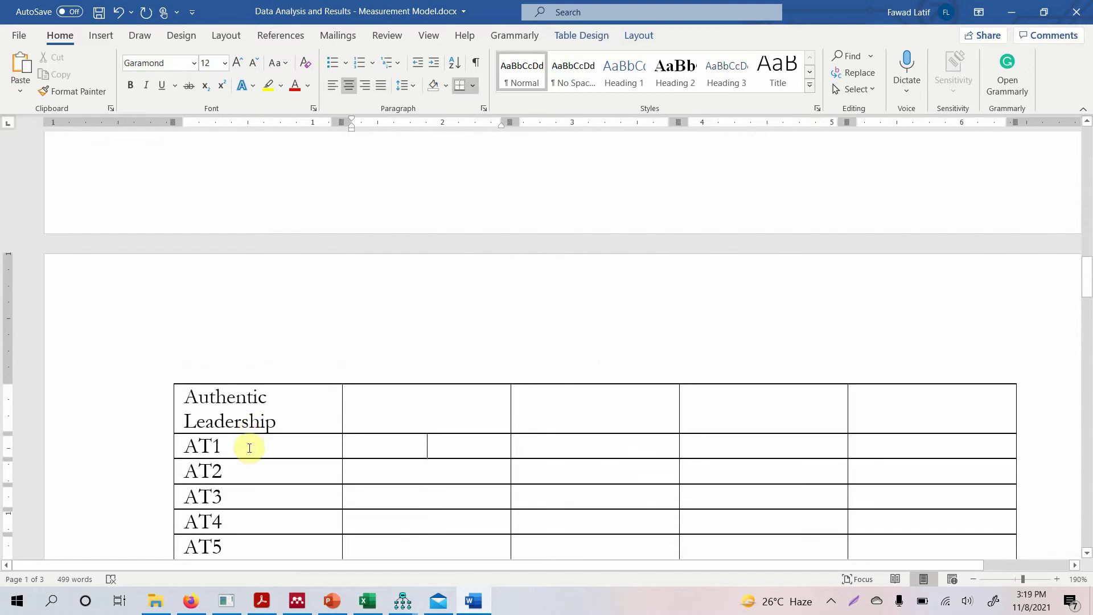
Fill the empty Loadings cells, entering .601 for AT3 and .816 for AT5
{"action": "key", "text": "Up"}
{"action": "type", "text": "."}
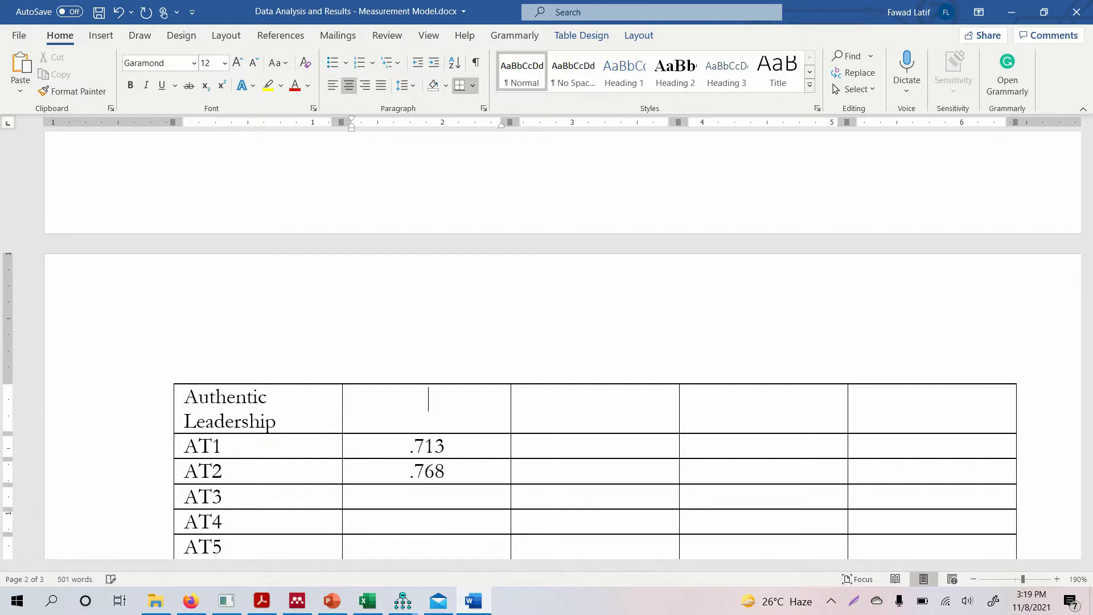
{"action": "scroll", "coordinate": [250, 448], "scroll_direction": "up", "scroll_amount": 7}
{"action": "scroll", "coordinate": [250, 448], "scroll_direction": "up", "scroll_amount": 1}
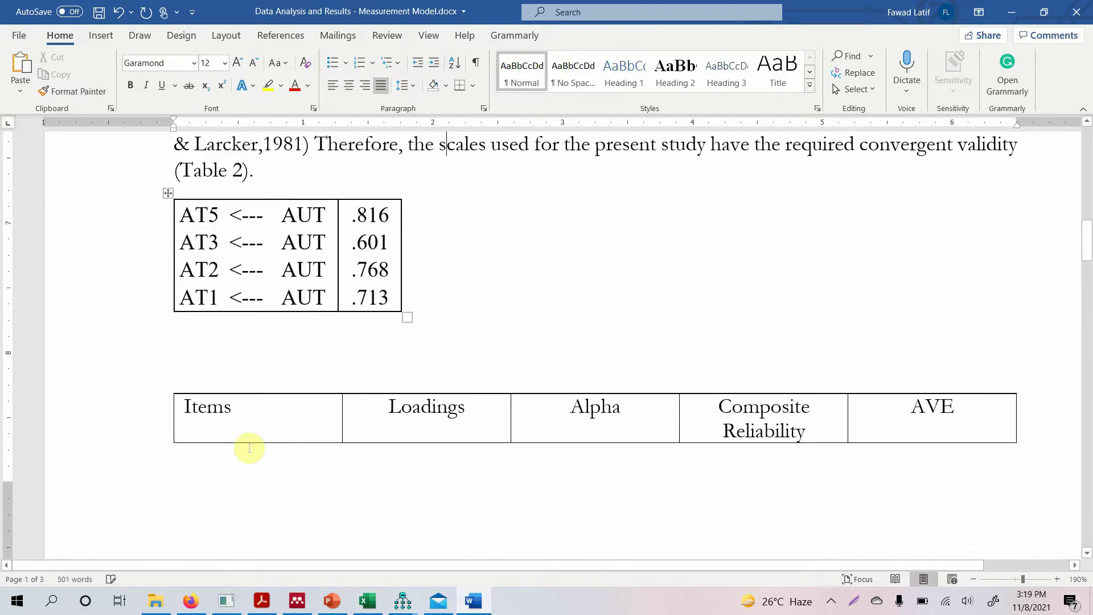
{"action": "key", "text": "Down"}
{"action": "key", "text": "Down"}
{"action": "key", "text": "Down"}
{"action": "key", "text": "Down"}
{"action": "key", "text": "Down"}
{"action": "key", "text": "Down"}
{"action": "key", "text": "Down"}
{"action": "key", "text": "Down"}
{"action": "key", "text": "Down"}
{"action": "key", "text": "Down"}
{"action": "key", "text": "Down"}
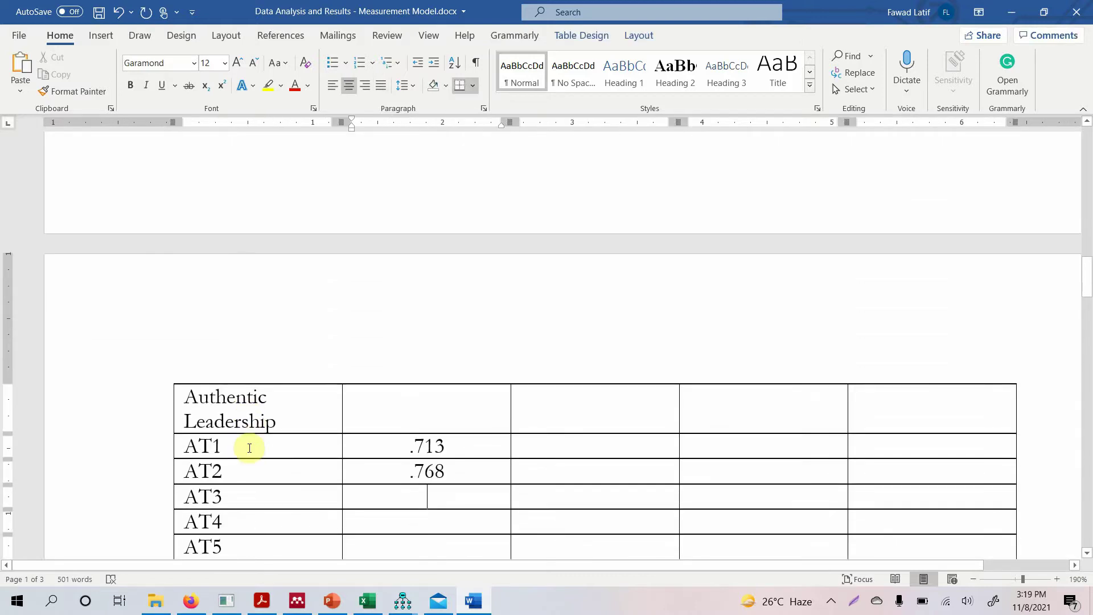
{"action": "type", "text": ".601"}
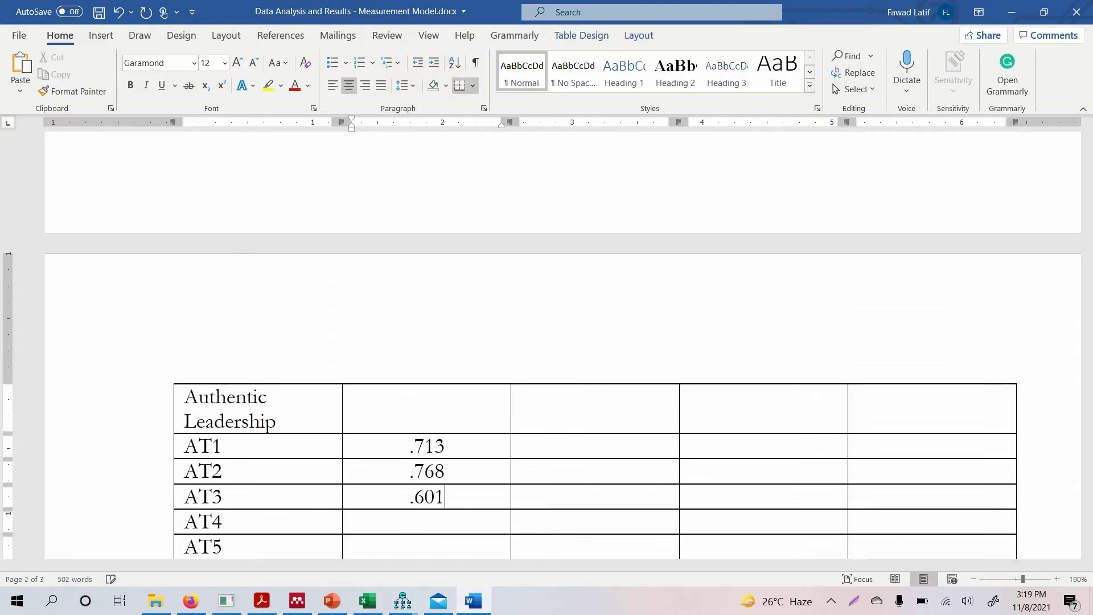
{"action": "key", "text": "Up"}
{"action": "key", "text": "Up"}
{"action": "key", "text": "Up"}
{"action": "key", "text": "Up"}
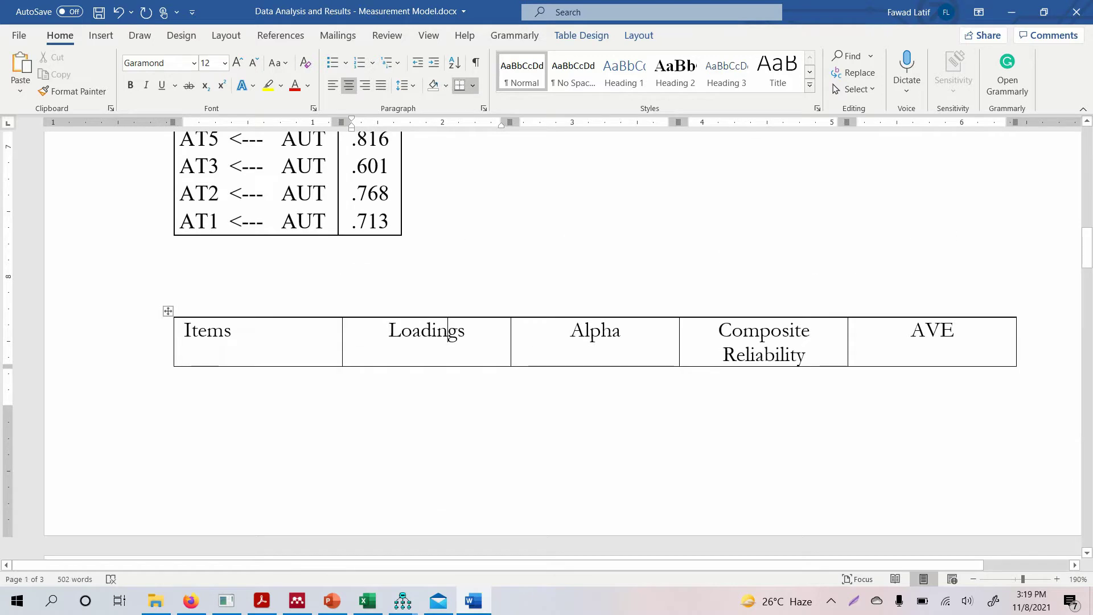
{"action": "key", "text": "Down"}
{"action": "key", "text": "Down"}
{"action": "key", "text": "Down"}
{"action": "key", "text": "Down"}
{"action": "key", "text": "Down"}
{"action": "key", "text": "Down"}
{"action": "key", "text": "Down"}
{"action": "key", "text": "Down"}
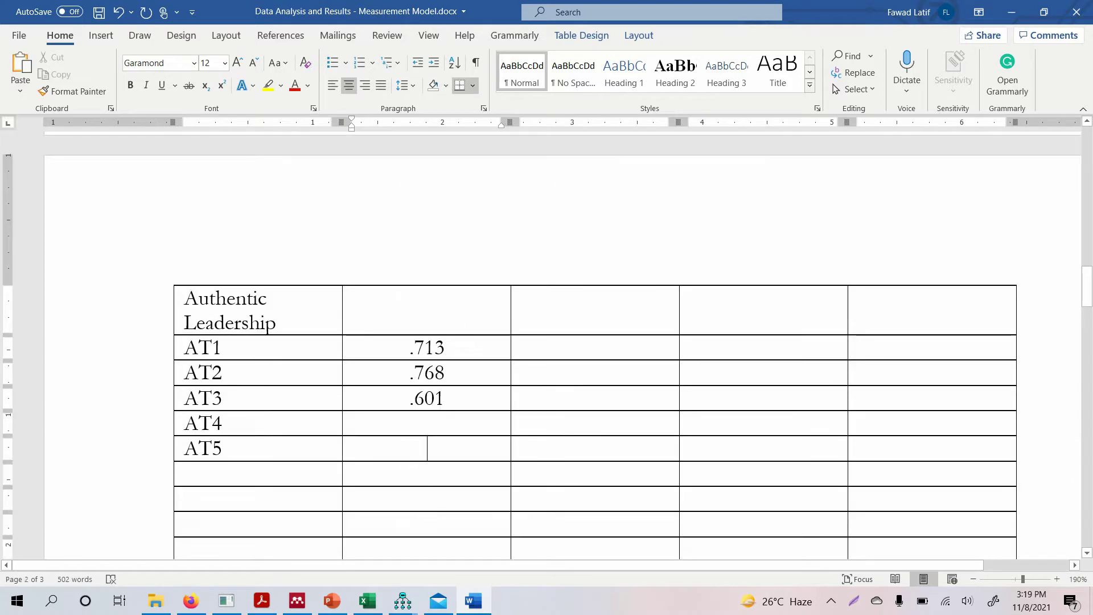
{"action": "type", "text": ".816"}
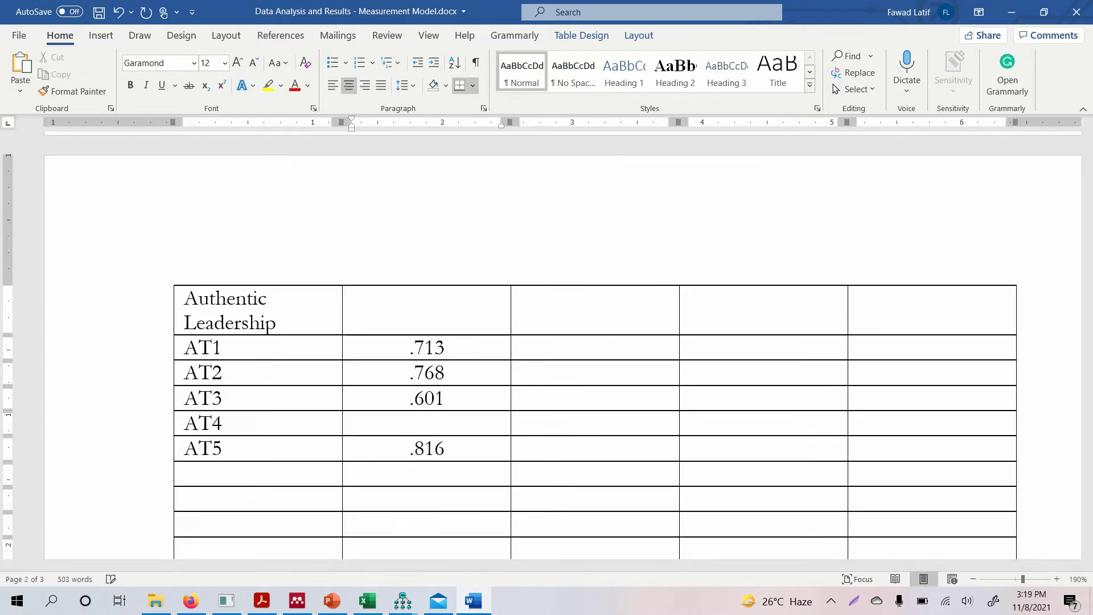
{"action": "key", "text": "Down"}
{"action": "key", "text": "Down"}
{"action": "key", "text": "Down"}
{"action": "key", "text": "Down"}
{"action": "key", "text": "Down"}
{"action": "key", "text": "Down"}
{"action": "key", "text": "Down"}
{"action": "key", "text": "Down"}
{"action": "key", "text": "Down"}
{"action": "key", "text": "Down"}
{"action": "key", "text": "Down"}
{"action": "key", "text": "Down"}
{"action": "key", "text": "Down"}
{"action": "key", "text": "Down"}
{"action": "key", "text": "Down"}
{"action": "key", "text": "Down"}
{"action": "key", "text": "Down"}
{"action": "key", "text": "Down"}
{"action": "key", "text": "Down"}
{"action": "key", "text": "Down"}
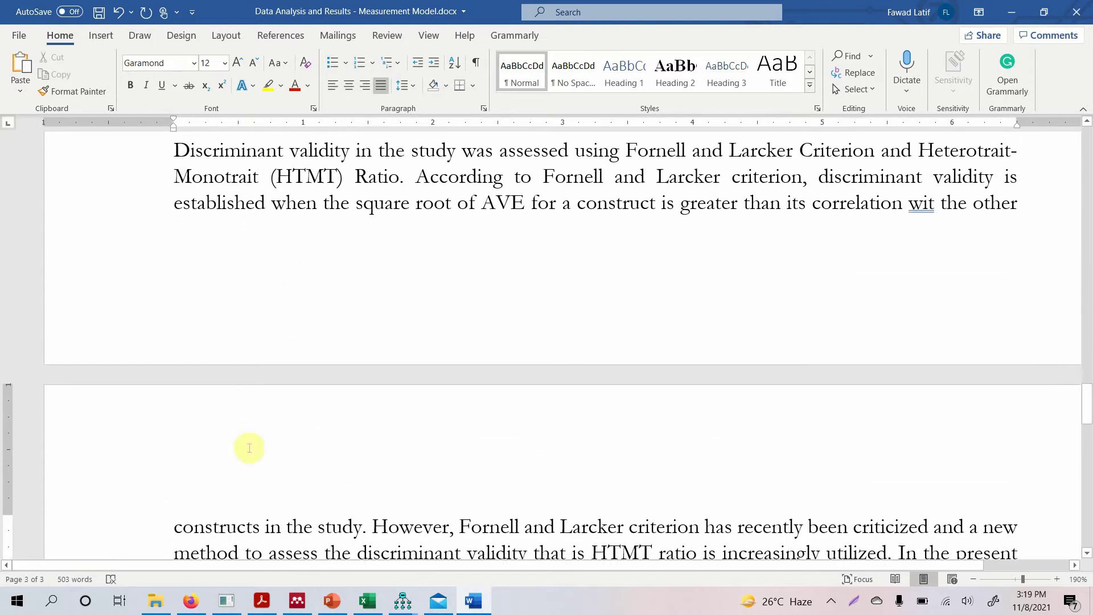
{"action": "scroll", "coordinate": [250, 448], "scroll_direction": "up", "scroll_amount": 3}
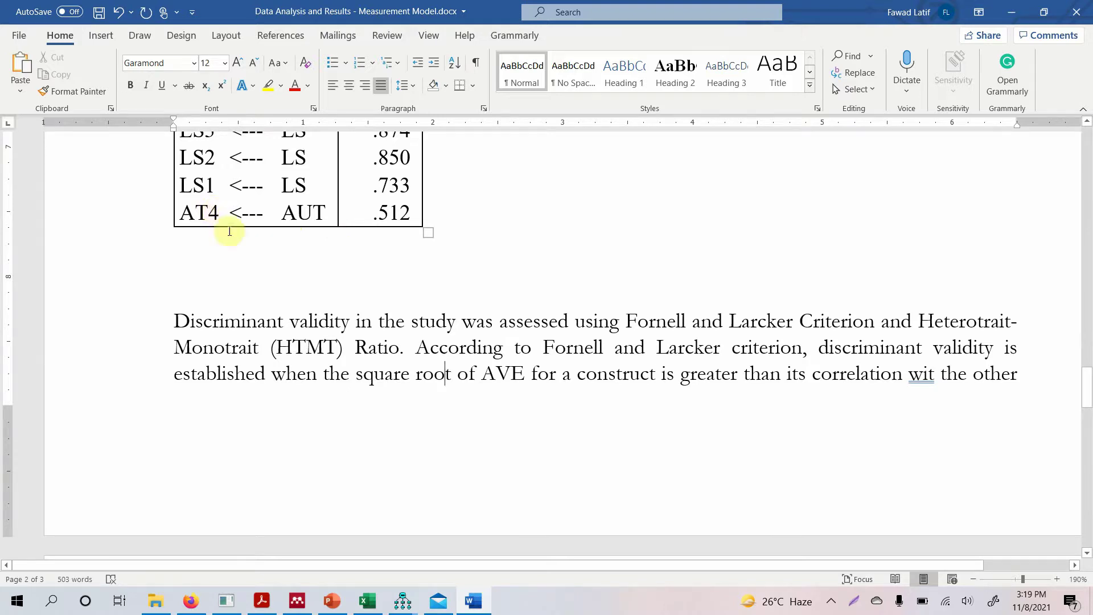
Enter .512 as AT4's loading in the Items table
{"action": "double_click", "coordinate": [176, 214]}
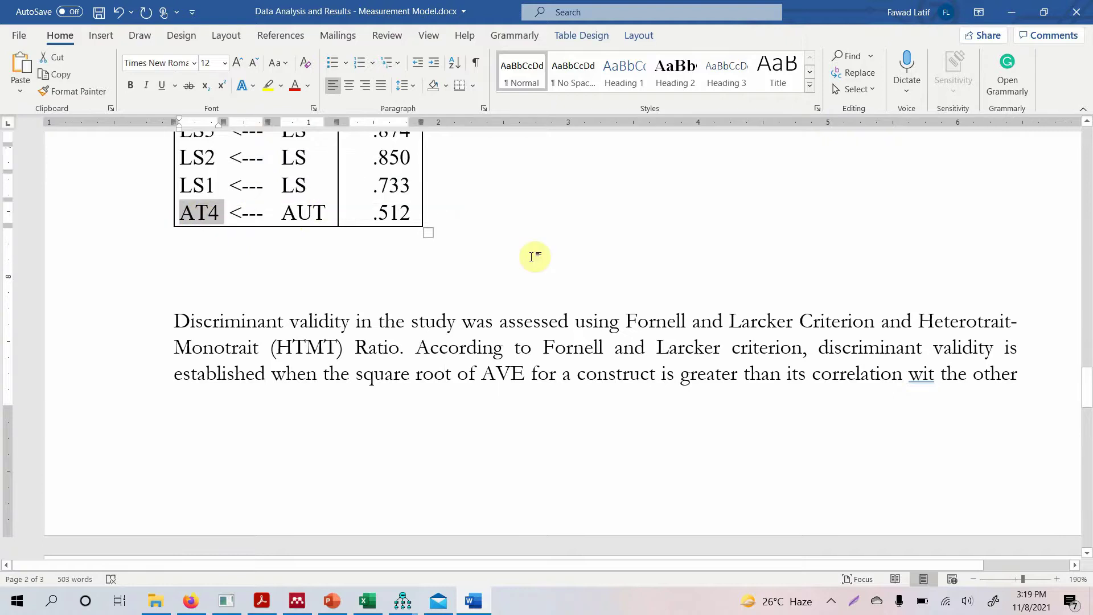
{"action": "key", "text": "Page_Up"}
{"action": "key", "text": "Page_Up"}
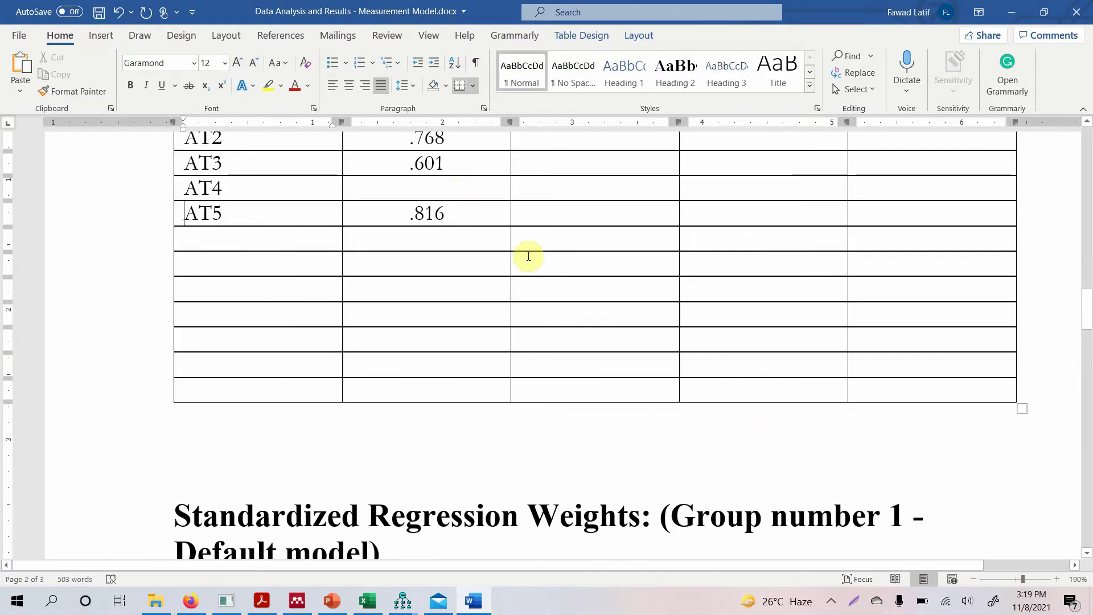
{"action": "left_click", "coordinate": [457, 195]}
{"action": "type", "text": ".512"}
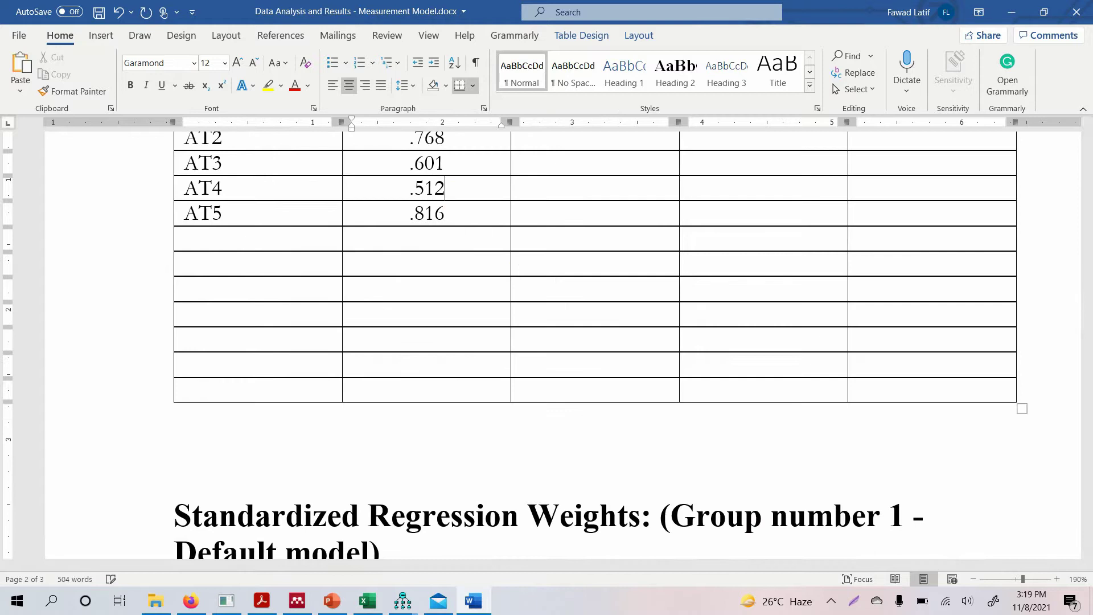
Join the Items header table to the Authentic Leadership rows, then bring Excel forward
{"action": "scroll", "coordinate": [283, 454], "scroll_direction": "up", "scroll_amount": 5}
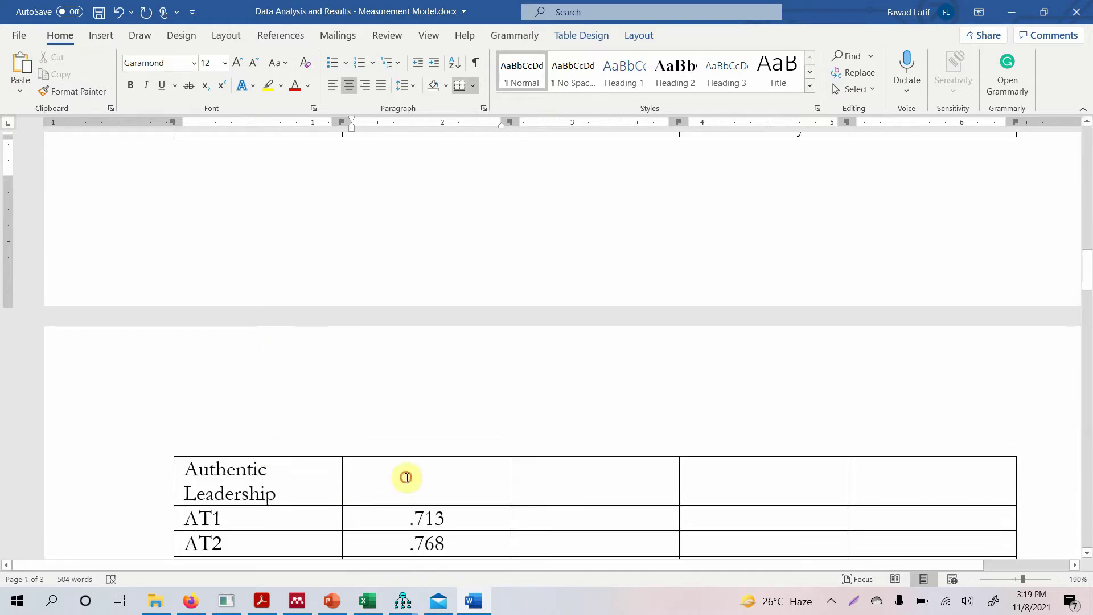
{"action": "left_click", "coordinate": [406, 477]}
{"action": "key", "text": "Up"}
{"action": "key", "text": "Up"}
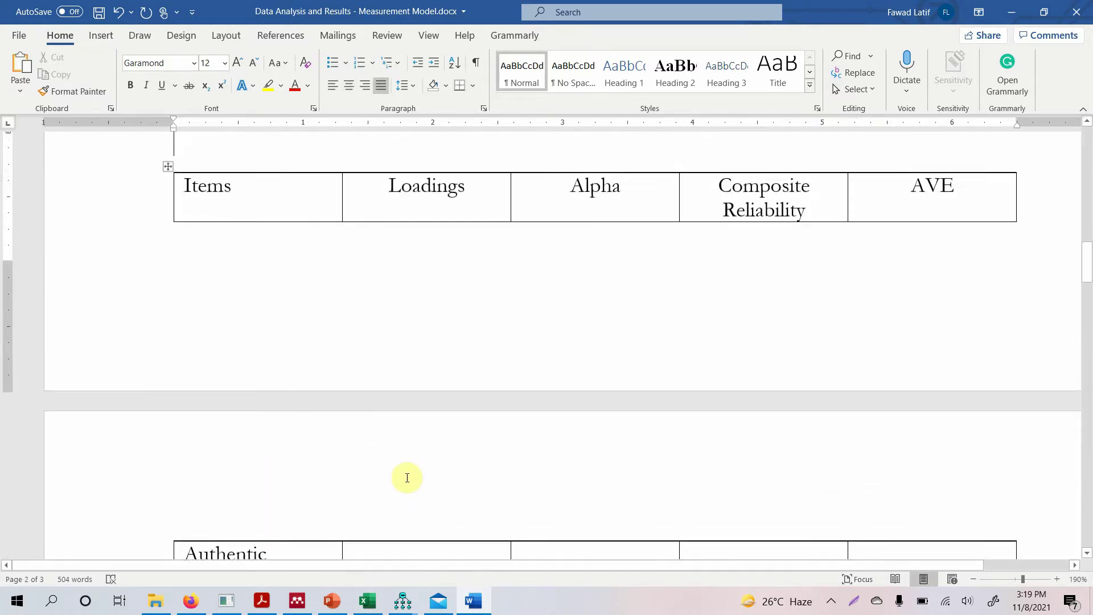
{"action": "key", "text": "Return"}
{"action": "key", "text": "Down"}
{"action": "key", "text": "Down"}
{"action": "key", "text": "Down"}
{"action": "key", "text": "Down"}
{"action": "key", "text": "Down"}
{"action": "key", "text": "Down"}
{"action": "key", "text": "Down"}
{"action": "key", "text": "Down"}
{"action": "key", "text": "Down"}
{"action": "key", "text": "Down"}
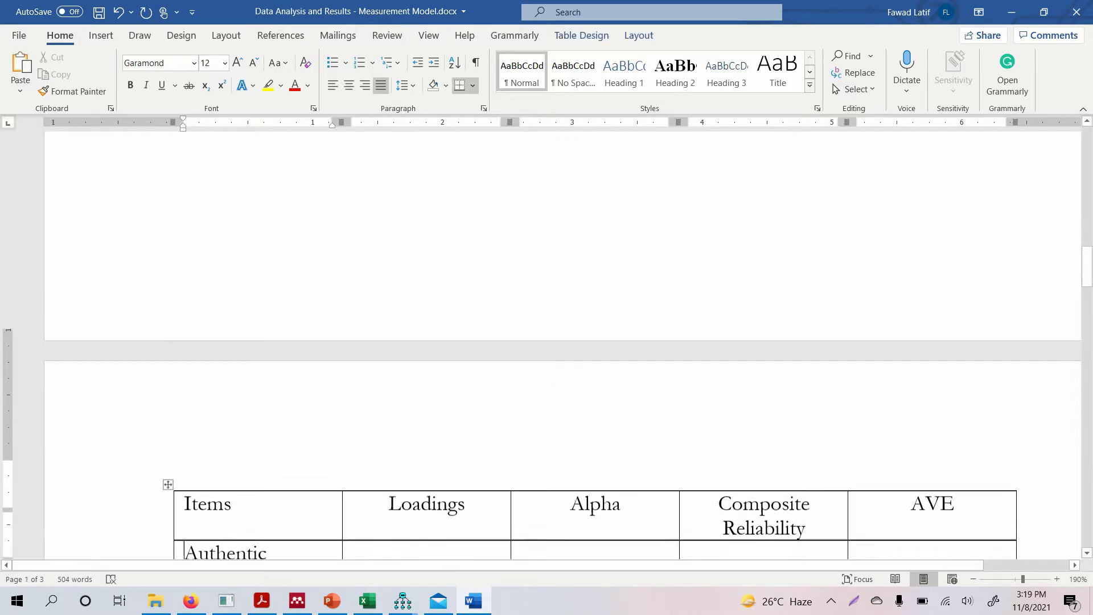
{"action": "key", "text": "Down"}
{"action": "key", "text": "Down"}
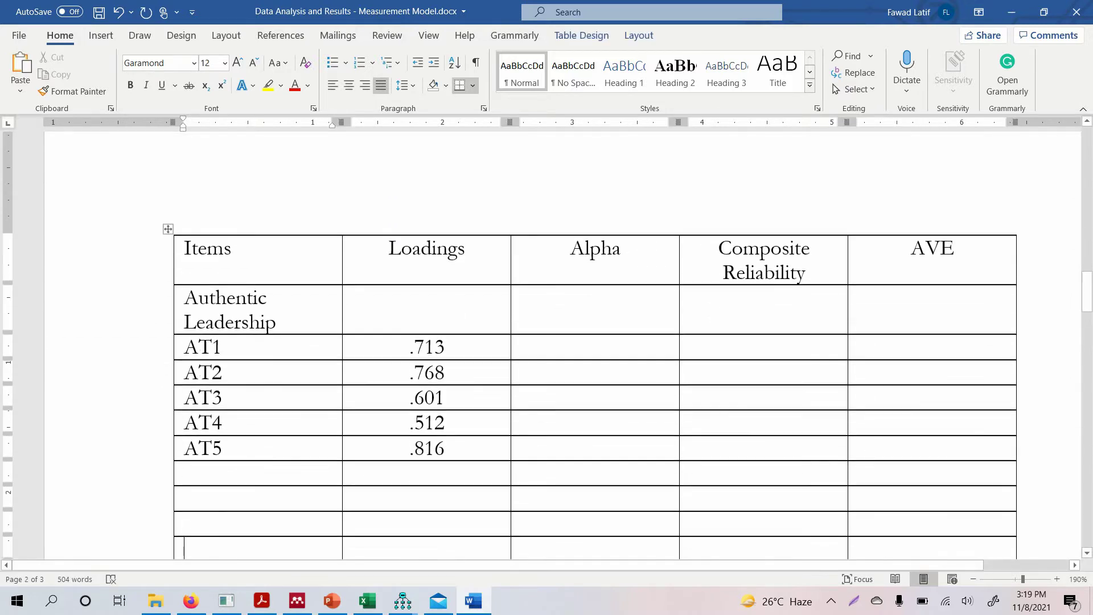
{"action": "left_click", "coordinate": [594, 311]}
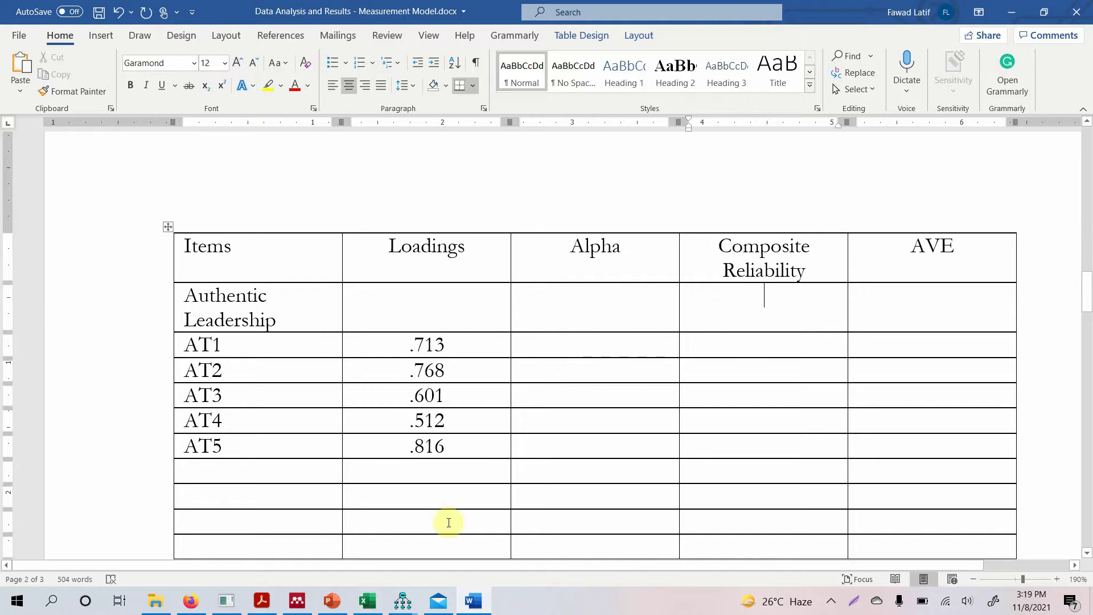
{"action": "left_click", "coordinate": [368, 601]}
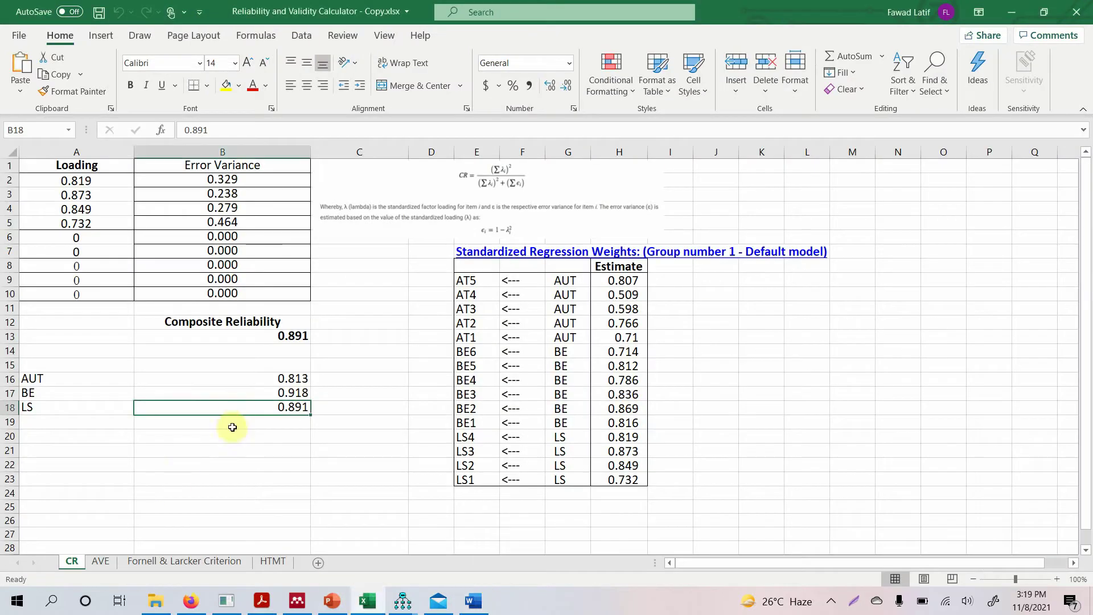
Enter AUT's composite reliability 0.813 as .813 for Authentic Leadership, then view Excel's AVE sheet
{"action": "left_click", "coordinate": [206, 376]}
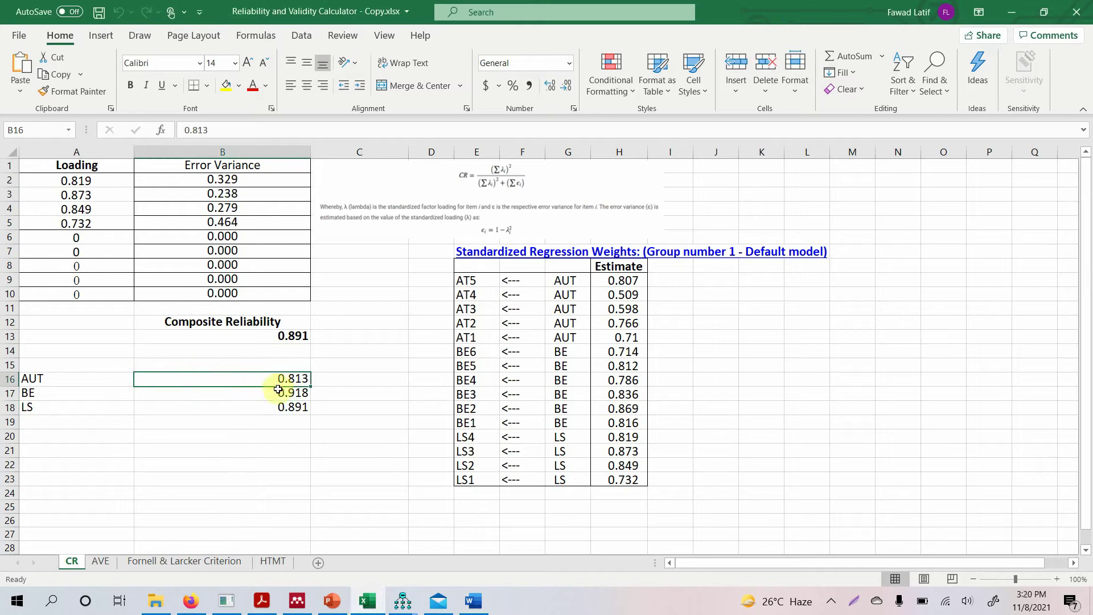
{"action": "left_click", "coordinate": [472, 601]}
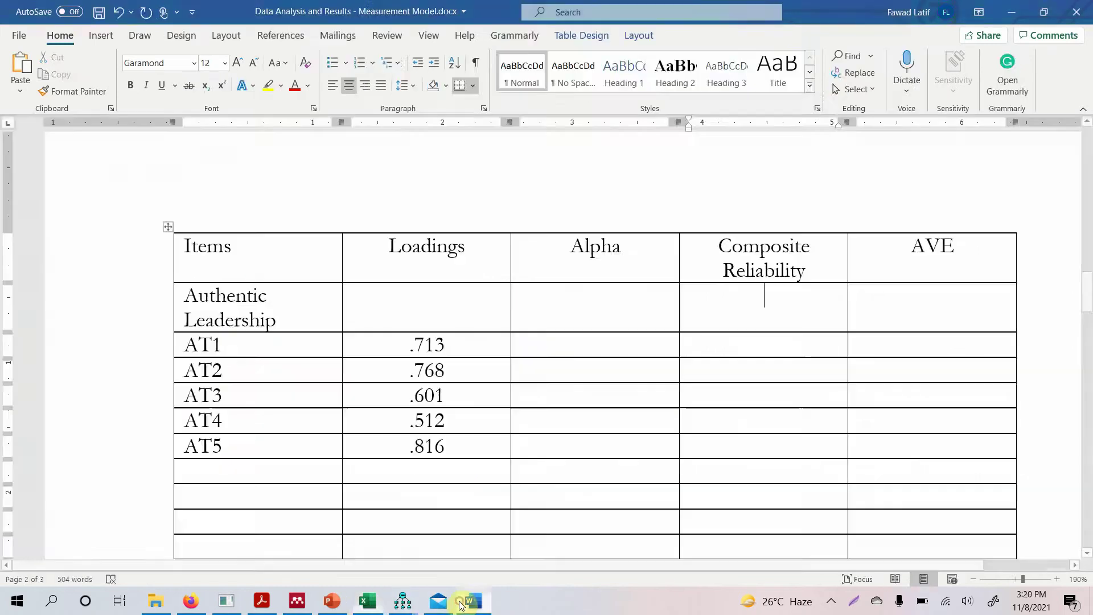
{"action": "type", "text": ".813"}
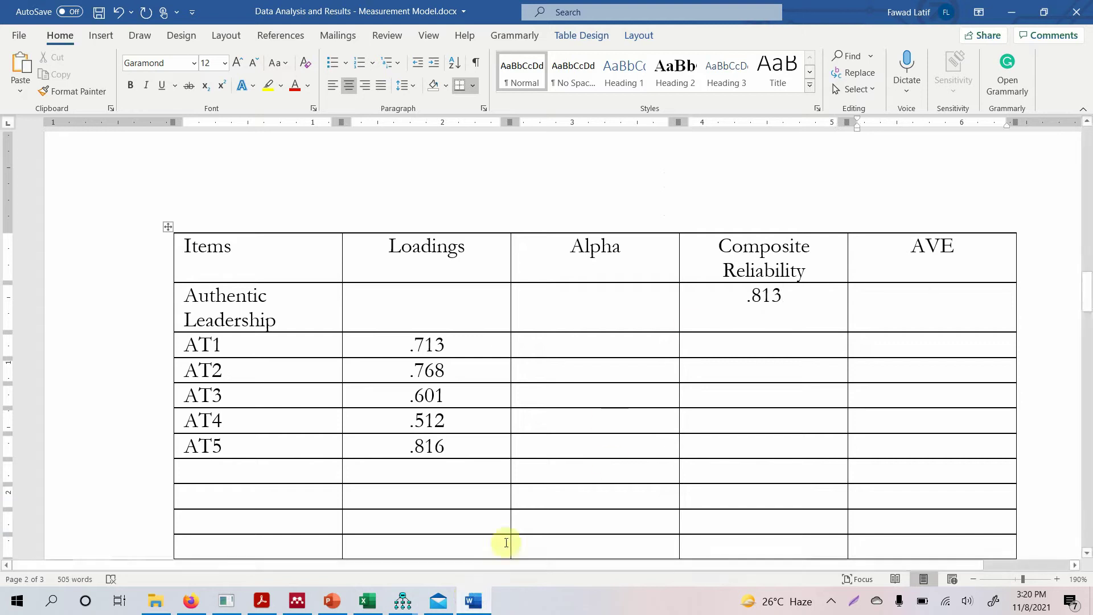
{"action": "left_click", "coordinate": [368, 605]}
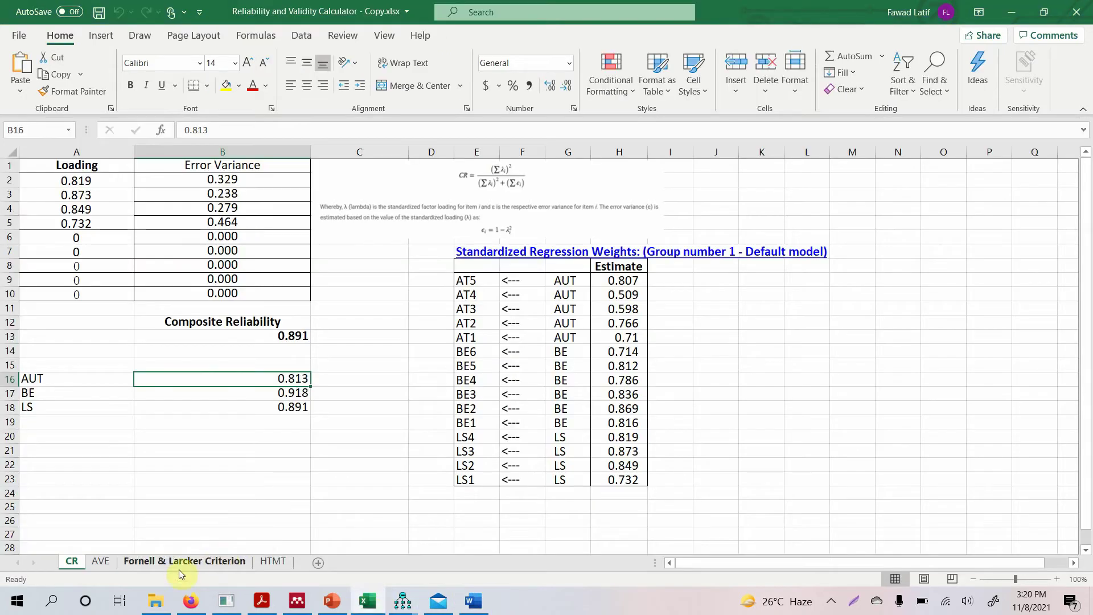
{"action": "left_click", "coordinate": [101, 562]}
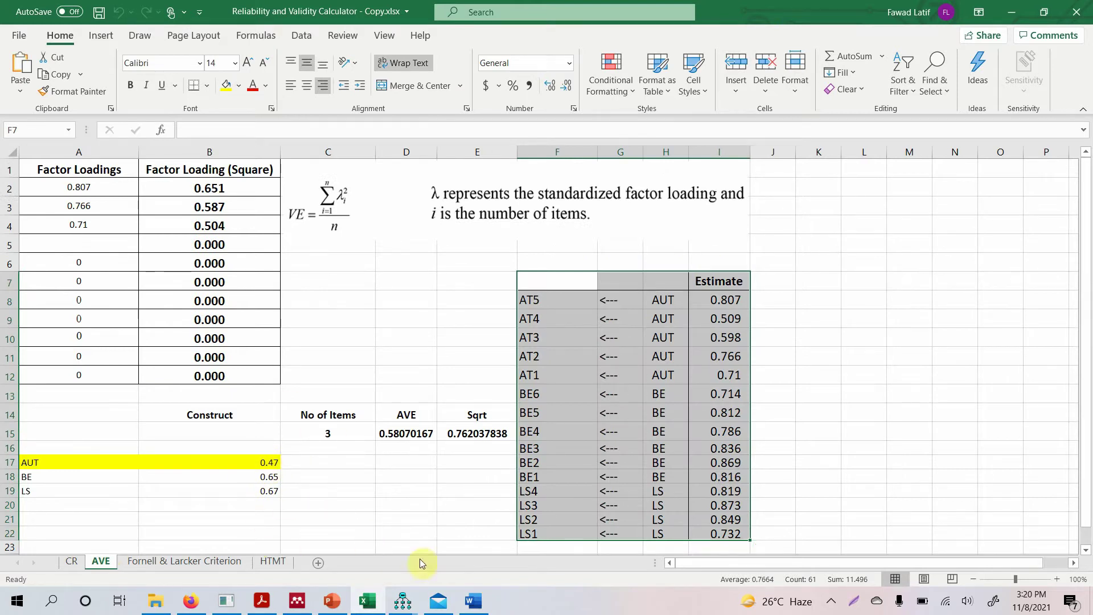
{"action": "left_click", "coordinate": [473, 600]}
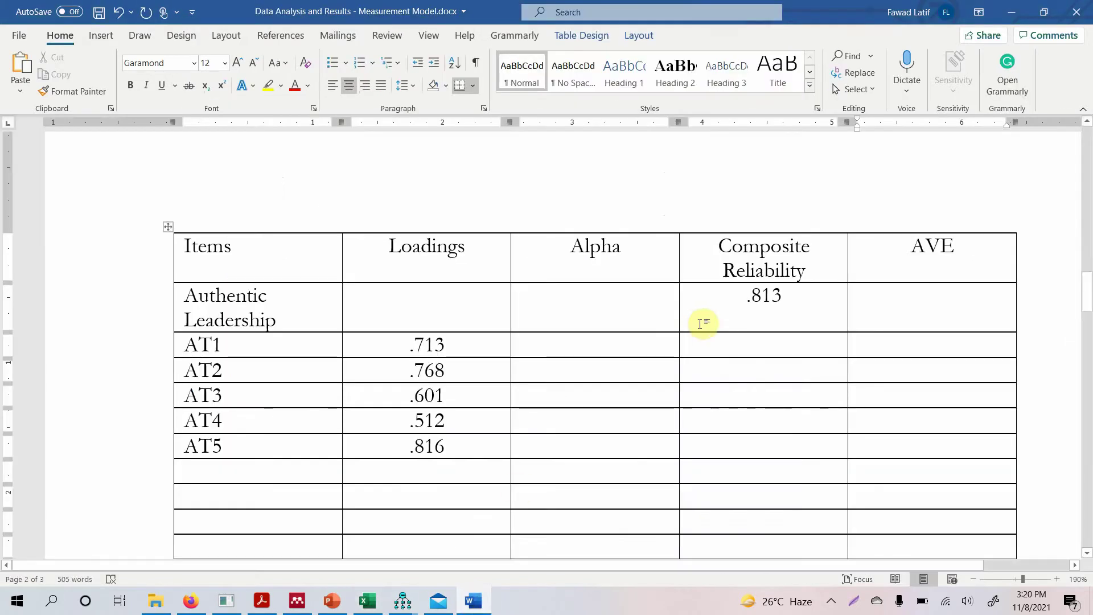
{"action": "left_click", "coordinate": [933, 296]}
{"action": "type", "text": ".47"}
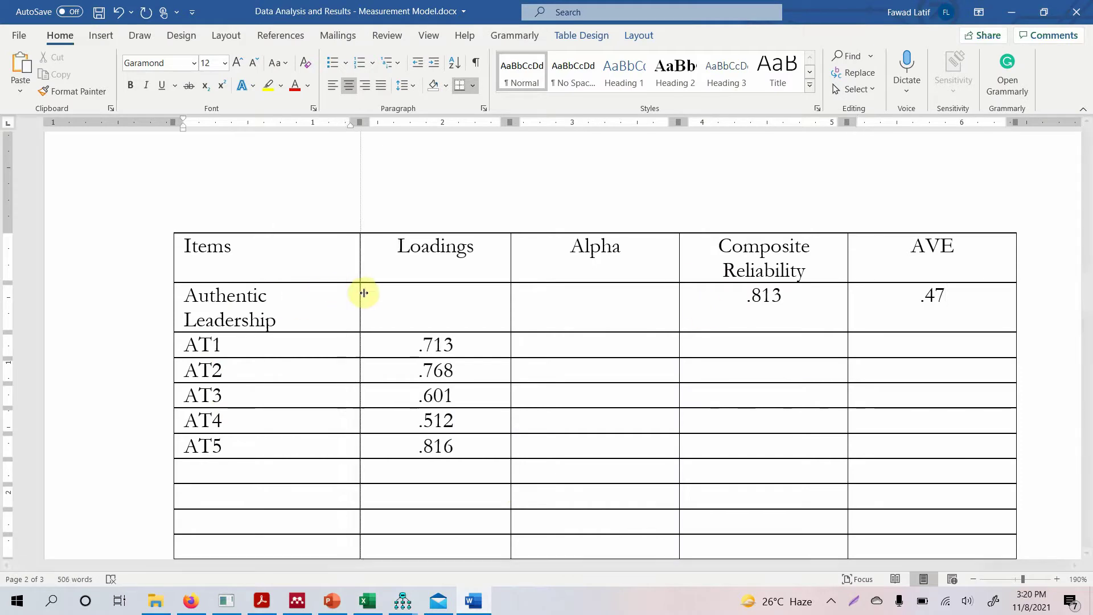
{"action": "left_click_drag", "start_coordinate": [372, 293], "coordinate": [385, 292]}
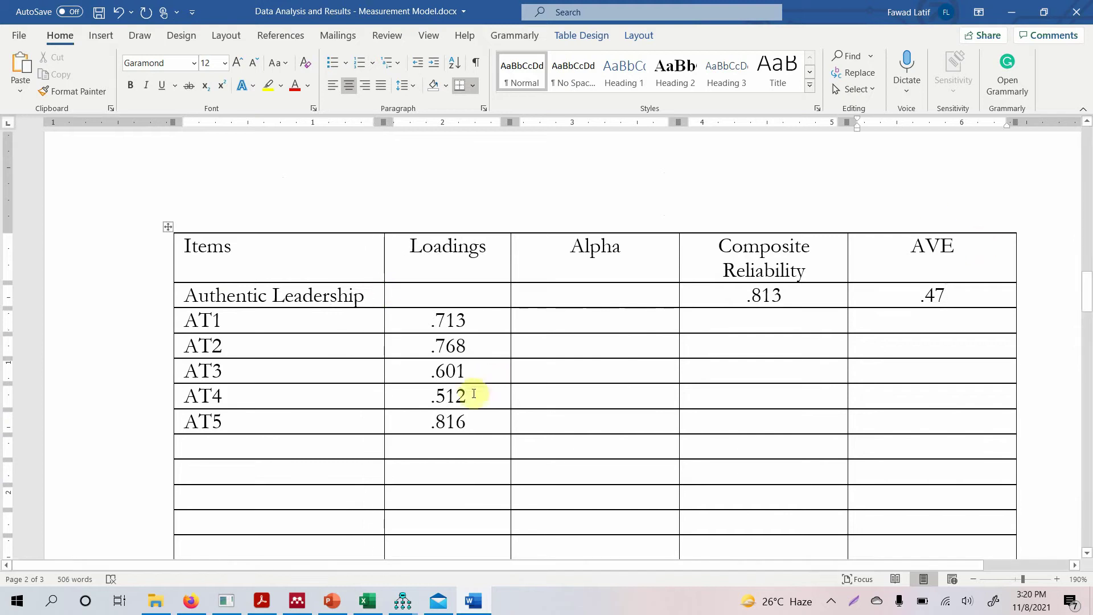
{"action": "left_click", "coordinate": [229, 443]}
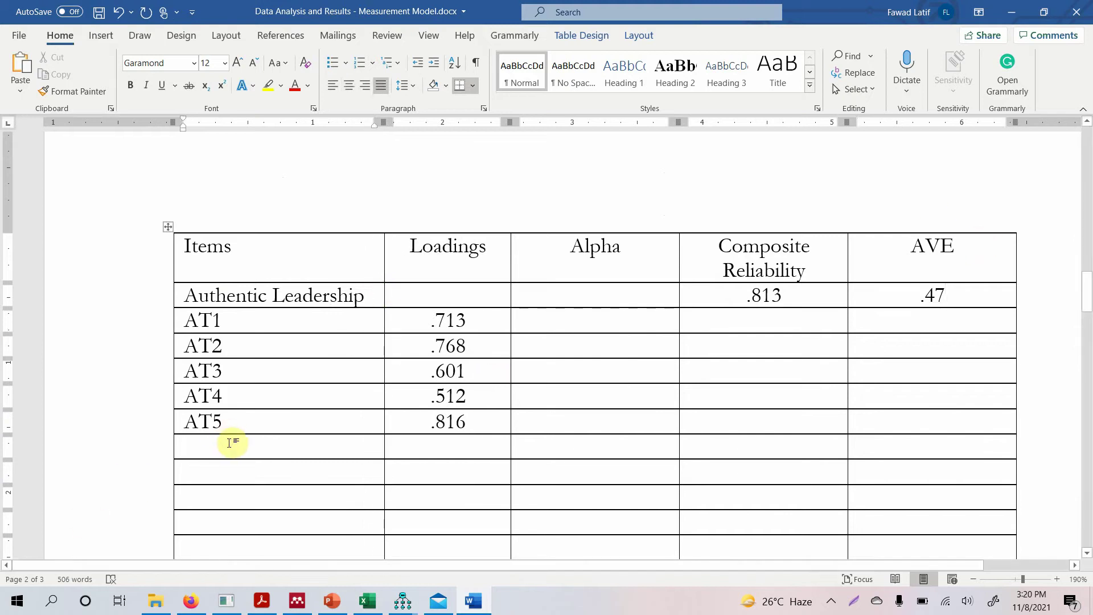
{"action": "type", "text": "Ethical Behavior"}
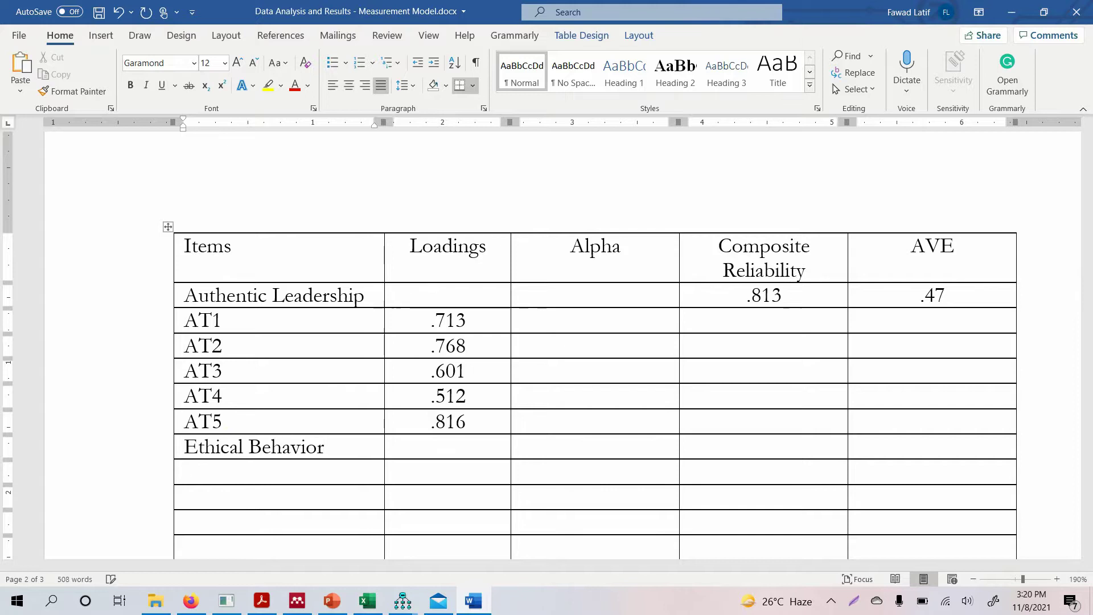
{"action": "key", "text": "shift+Down"}
{"action": "key", "text": "shift+Down"}
{"action": "key", "text": "shift+Down"}
{"action": "key", "text": "shift+Down"}
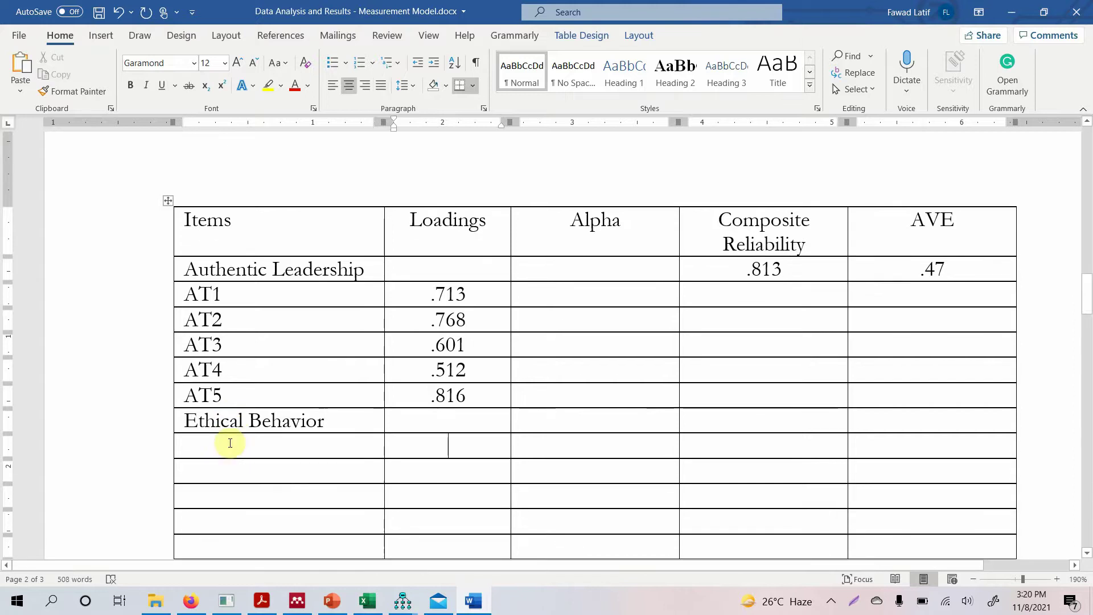
{"action": "key", "text": "Tab"}
{"action": "key", "text": "shift+Down"}
{"action": "key", "text": "shift+Down"}
{"action": "key", "text": "shift+Down"}
{"action": "key", "text": "shift+Down"}
{"action": "key", "text": "Tab"}
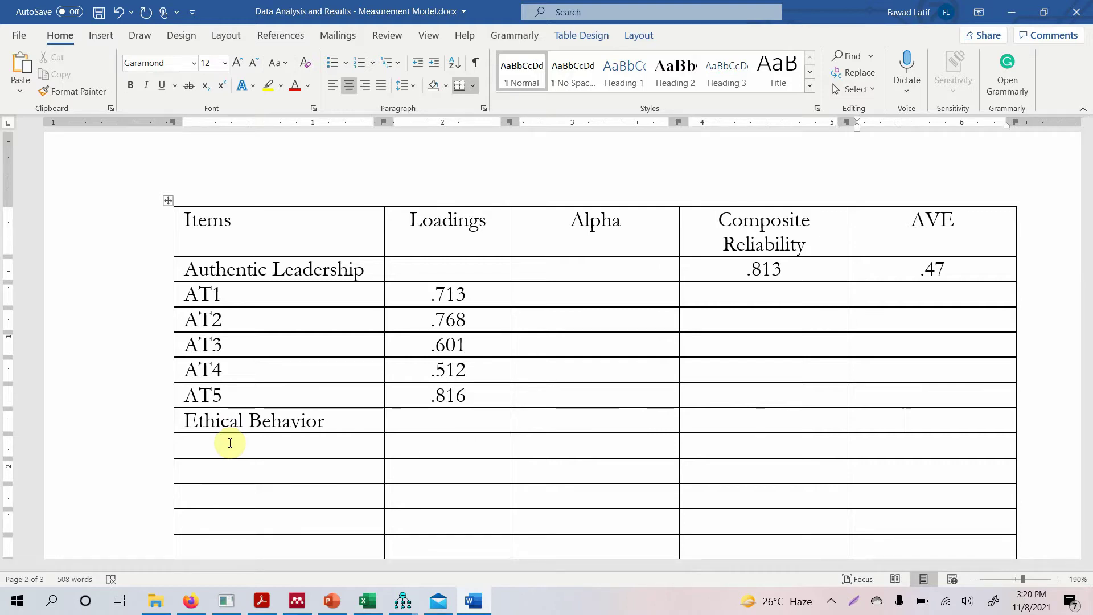
{"action": "left_click", "coordinate": [368, 601]}
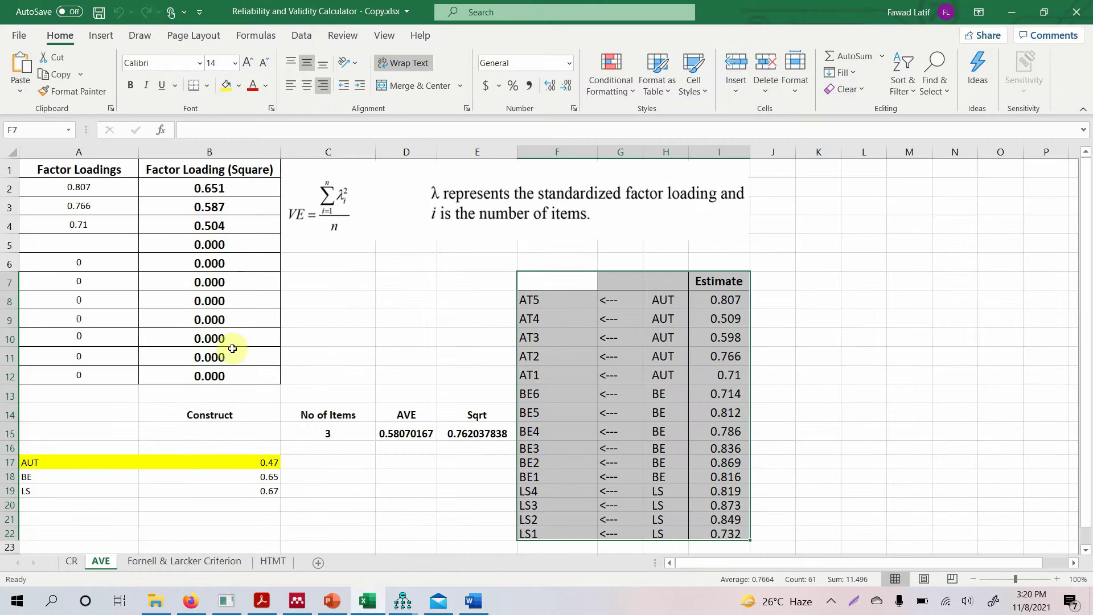
{"action": "left_click", "coordinate": [473, 600]}
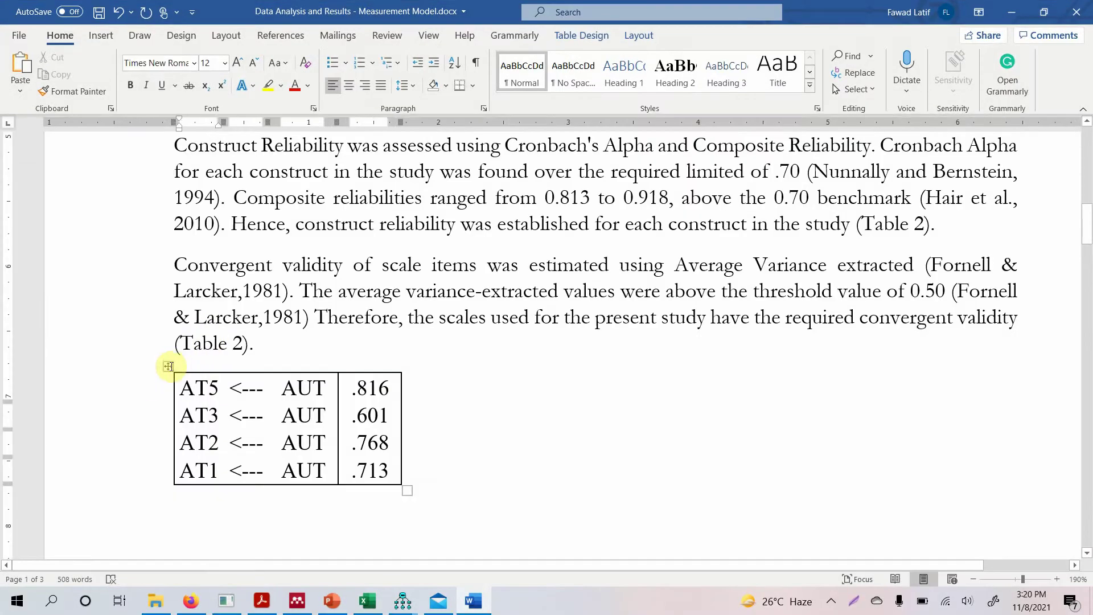
Delete the small AT5–AT1 table and add caption 'Table 2. Loadings, Reliability, and Convergent Validity', title italicised
{"action": "left_click", "coordinate": [167, 366]}
{"action": "key", "text": "BackSpace"}
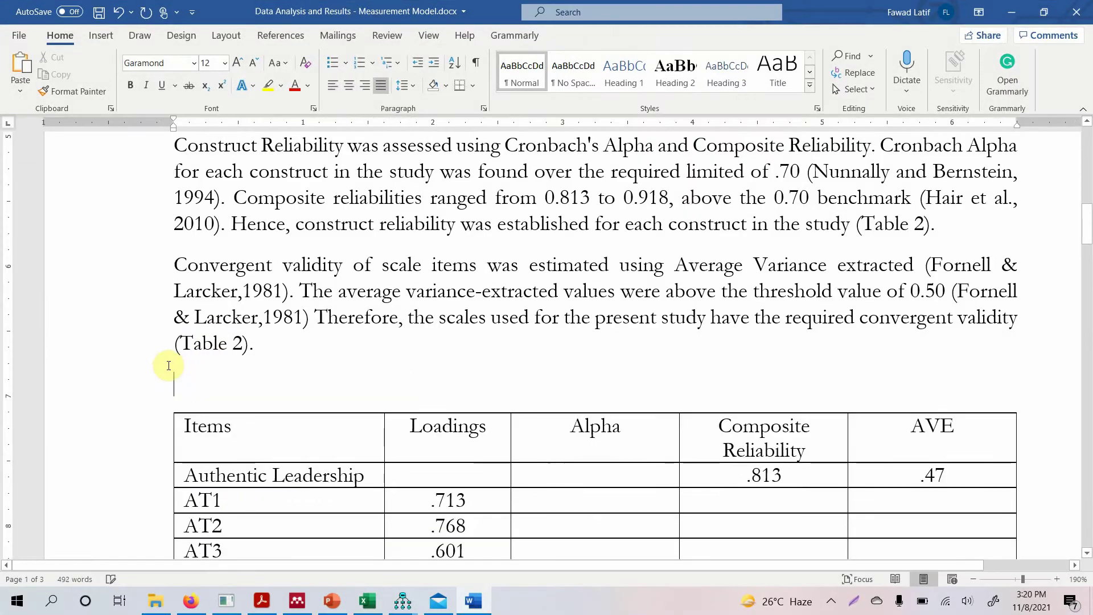
{"action": "type", "text": "Table 2. LOadings, "}
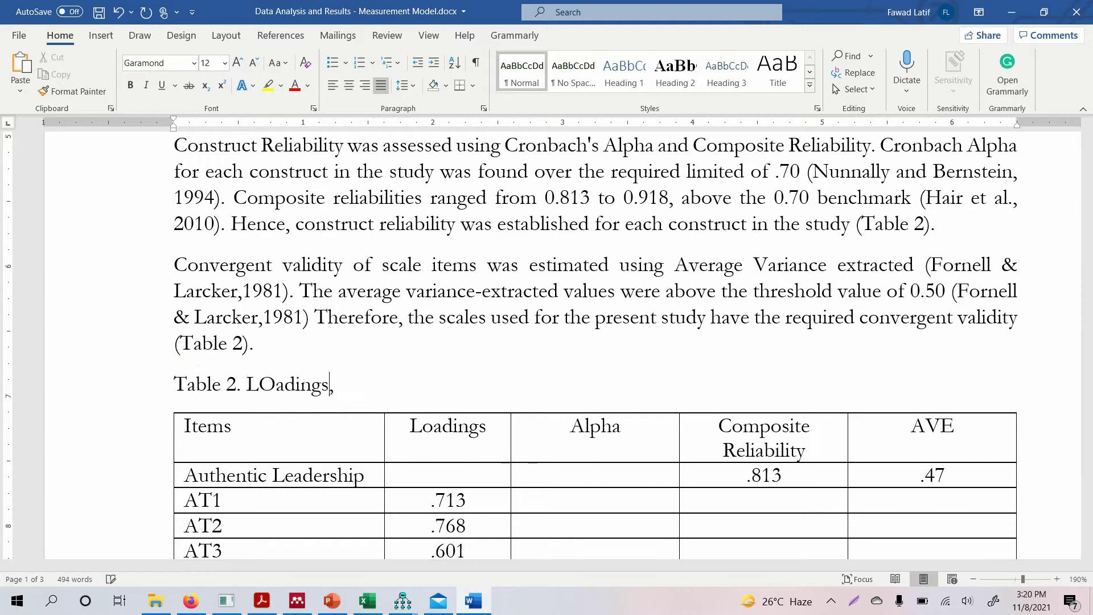
{"action": "type", "text": "Reliability"}
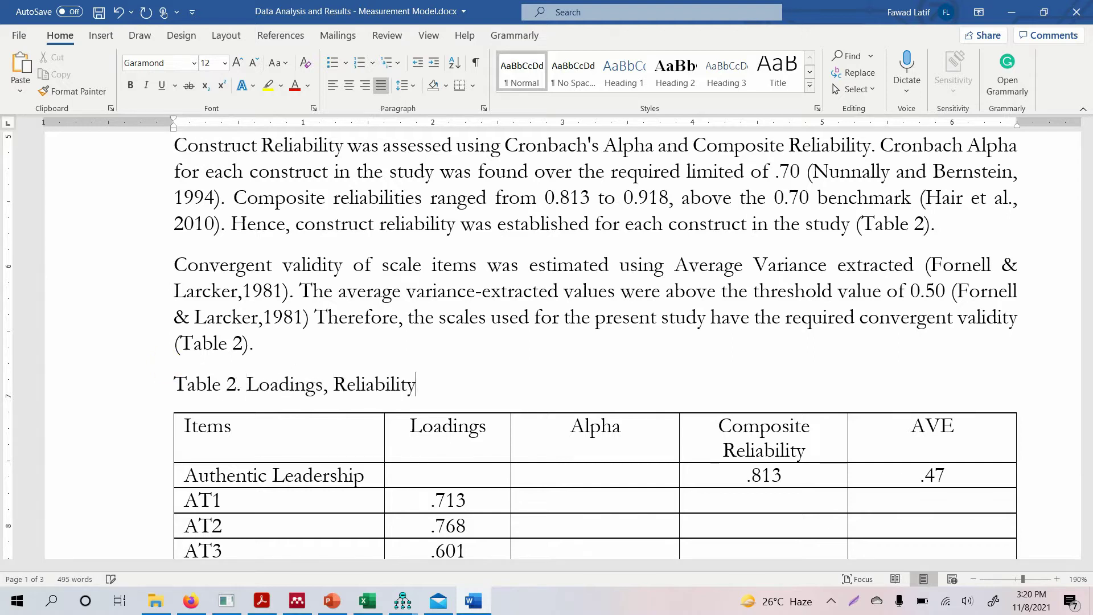
{"action": "type", "text": ", and Convergent Validity"}
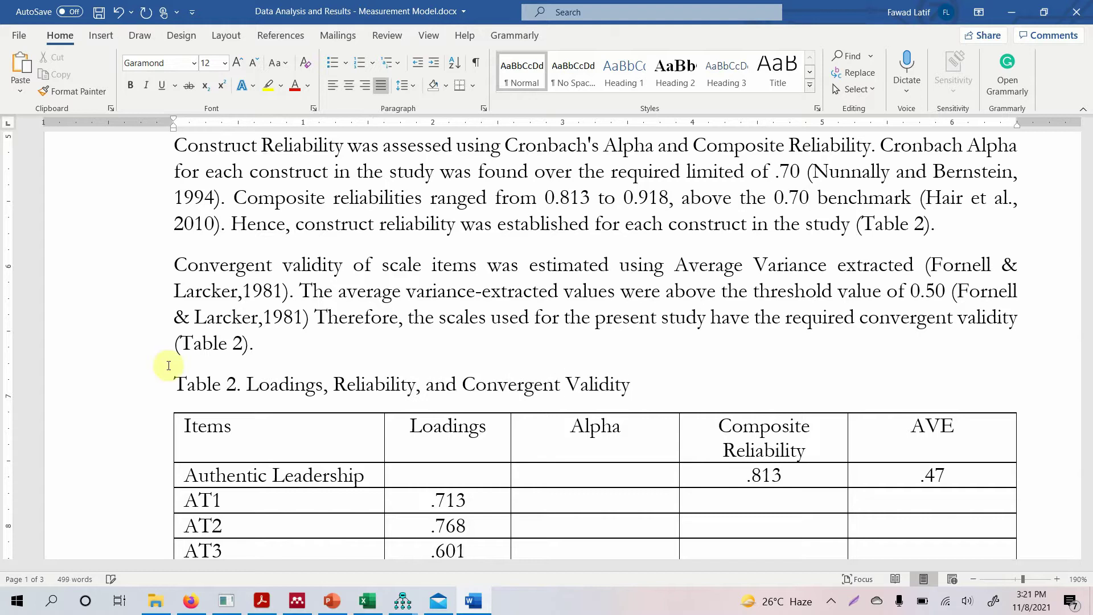
{"action": "key", "text": "shift+Home"}
{"action": "key", "text": "shift+Right"}
{"action": "key", "text": "shift+Right"}
{"action": "key", "text": "shift+Right"}
{"action": "key", "text": "shift+Right"}
{"action": "key", "text": "shift+Right"}
{"action": "key", "text": "shift+Right"}
{"action": "key", "text": "shift+Right"}
{"action": "key", "text": "shift+Right"}
{"action": "key", "text": "shift+Right"}
{"action": "key", "text": "shift+Right"}
{"action": "key", "text": "shift+Right"}
{"action": "key", "text": "shift+Right"}
{"action": "key", "text": "shift+Left"}
{"action": "key", "text": "shift+Left"}
{"action": "key", "text": "ctrl+i"}
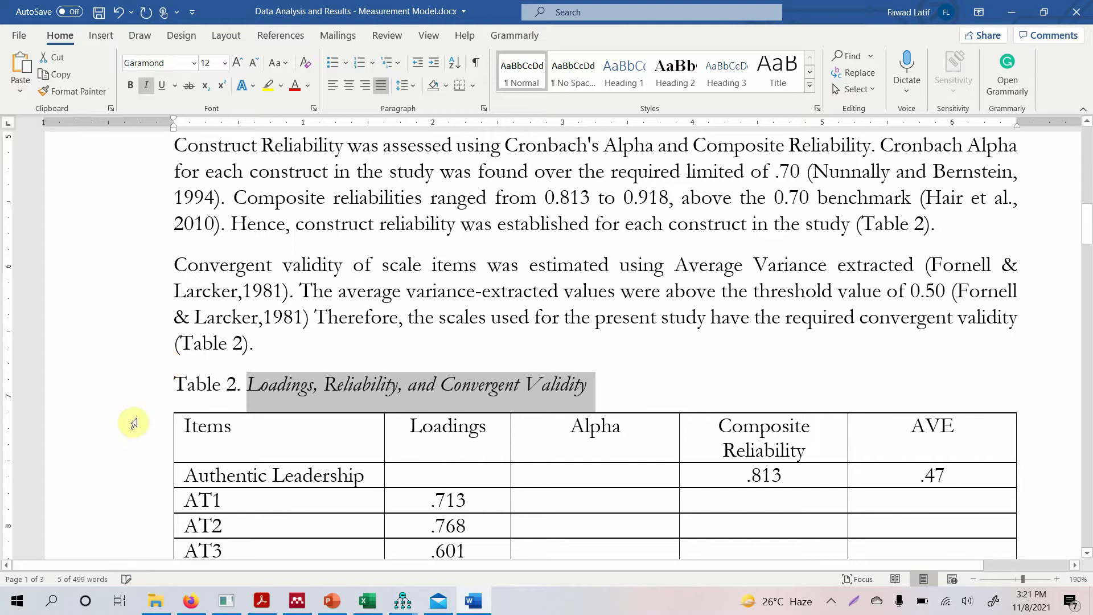
{"action": "left_click", "coordinate": [189, 426]}
Add the Authentic Leadership AVE exception and a sentence calling the construct valid given its high CR
{"action": "left_click", "coordinate": [168, 407]}
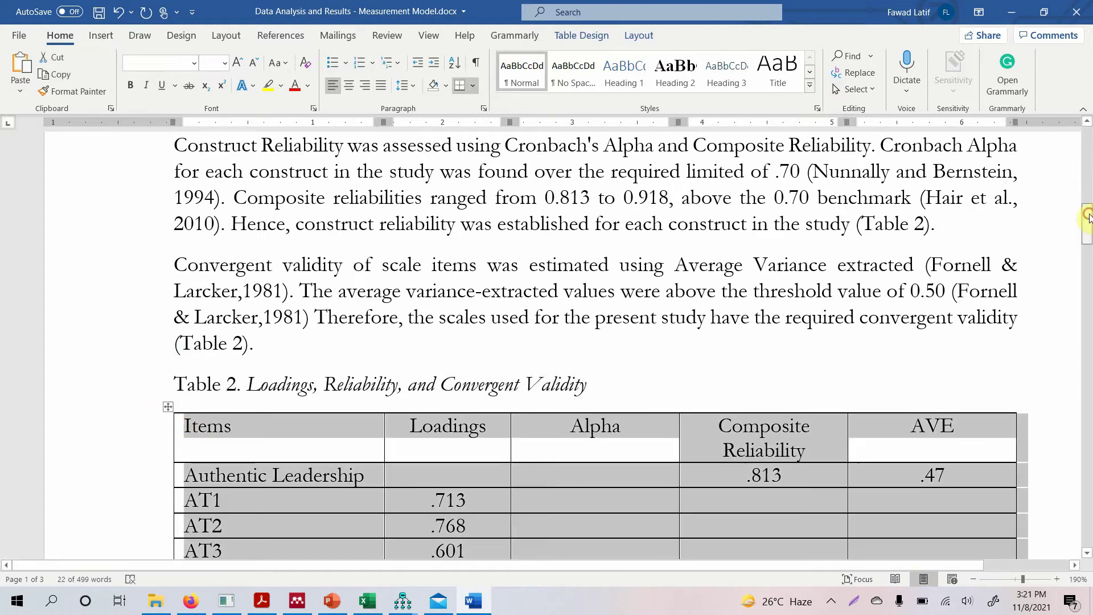
{"action": "left_click_drag", "start_coordinate": [1088, 213], "coordinate": [1089, 215]}
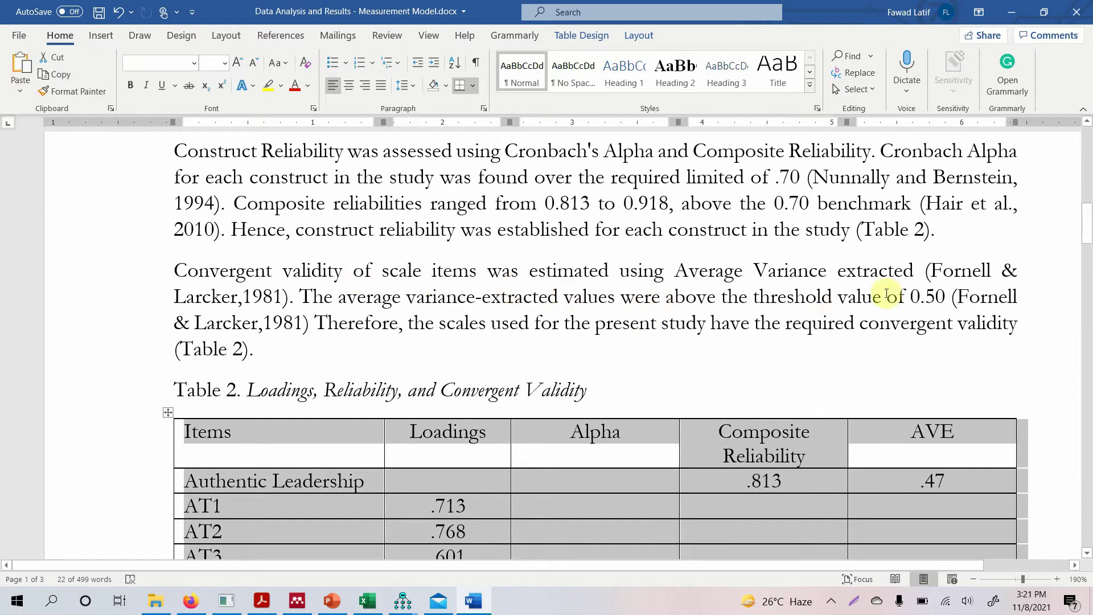
{"action": "left_click", "coordinate": [312, 323]}
{"action": "type", "text": "for all the constr"}
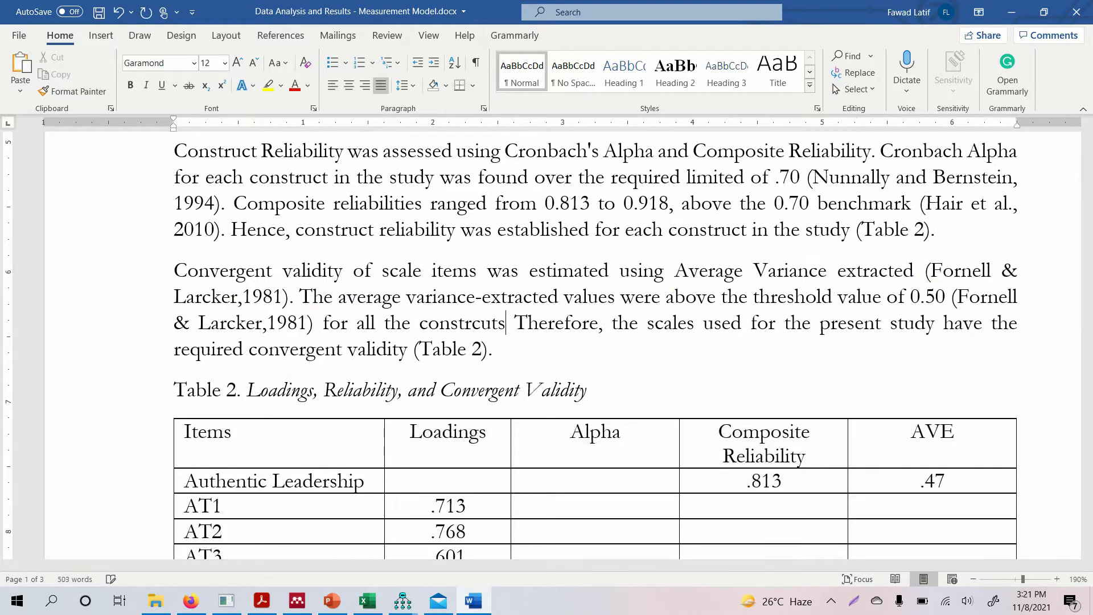
{"action": "type", "text": "c"}
{"action": "key", "text": "BackSpace"}
{"action": "type", "text": "ucts exp"}
{"action": "type", "text": "ect "}
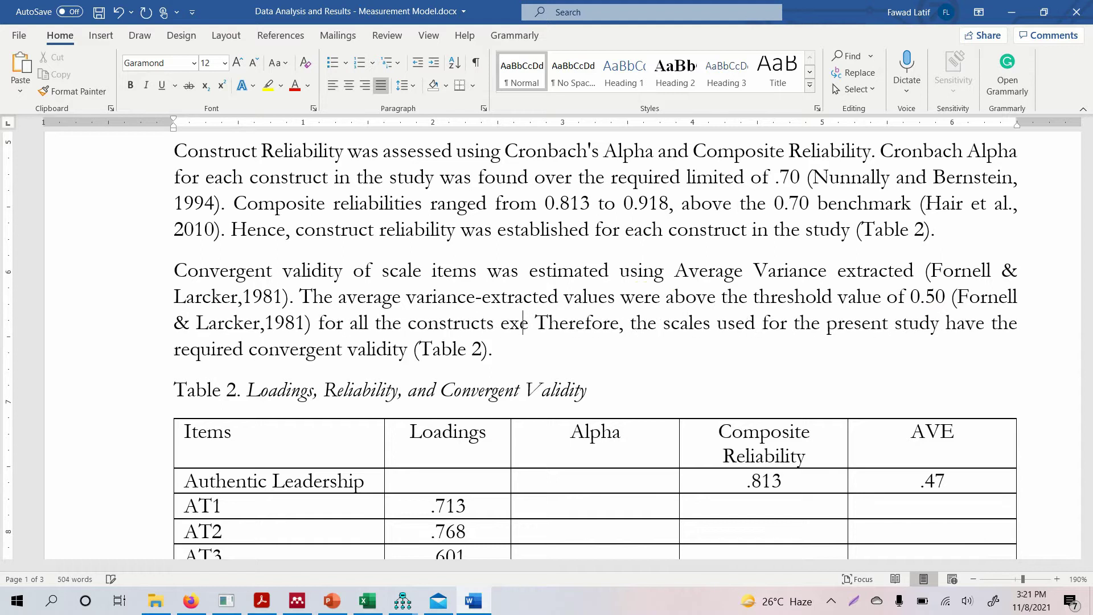
{"action": "type", "text": "for Authen"}
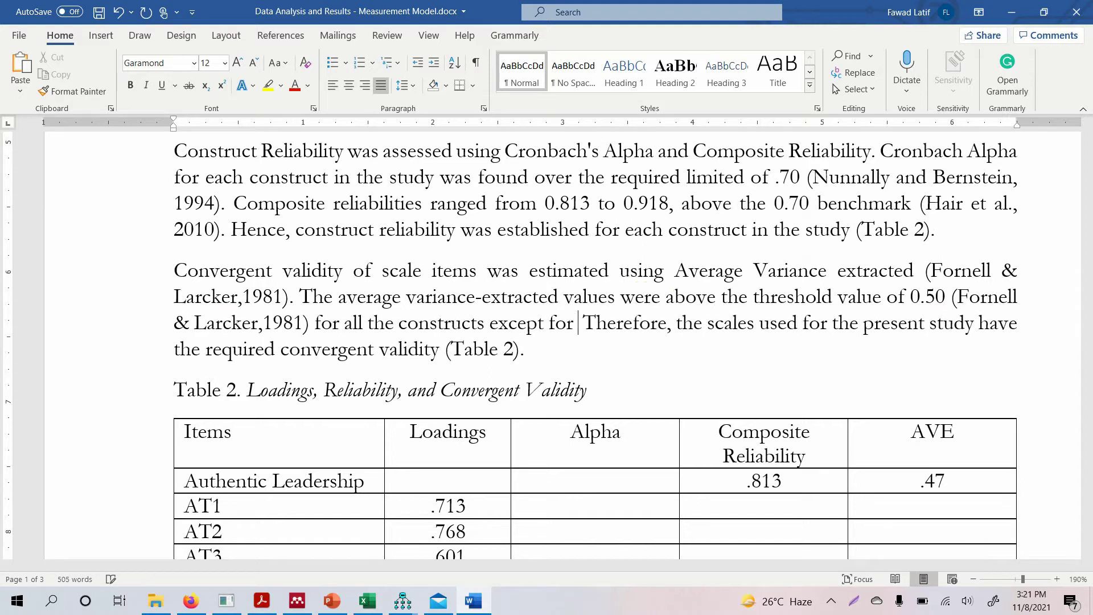
{"action": "type", "text": "ti"}
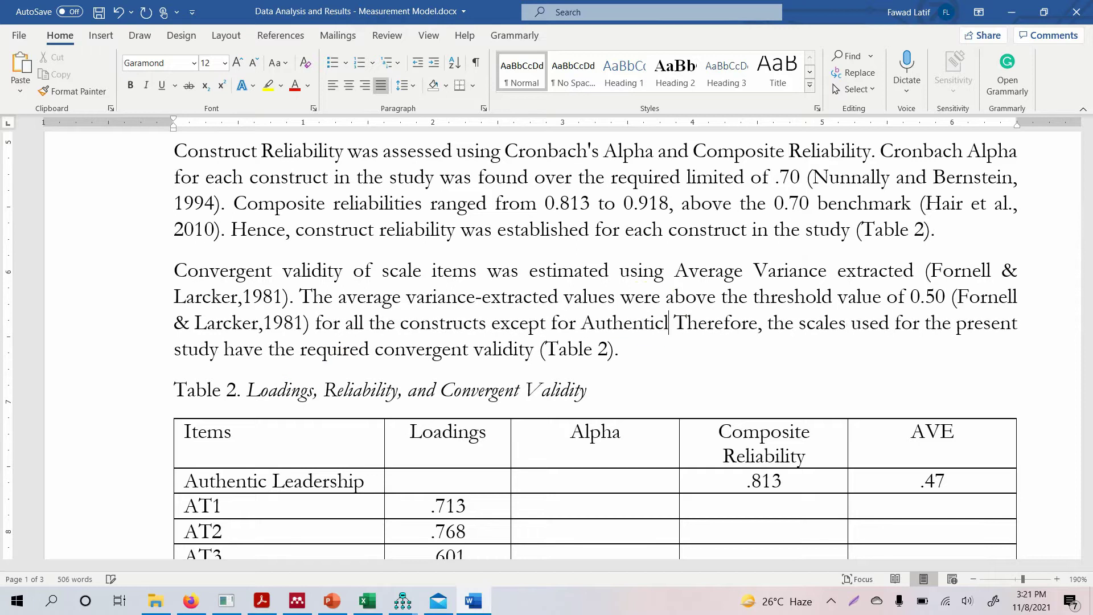
{"action": "type", "text": "c Leadership"}
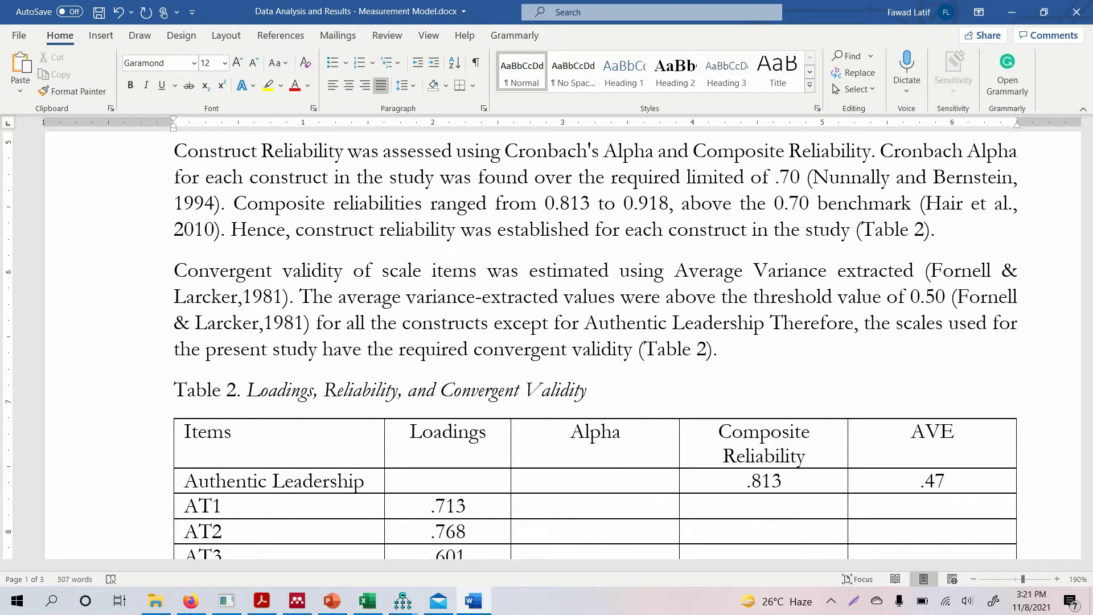
{"action": "type", "text": "However,"}
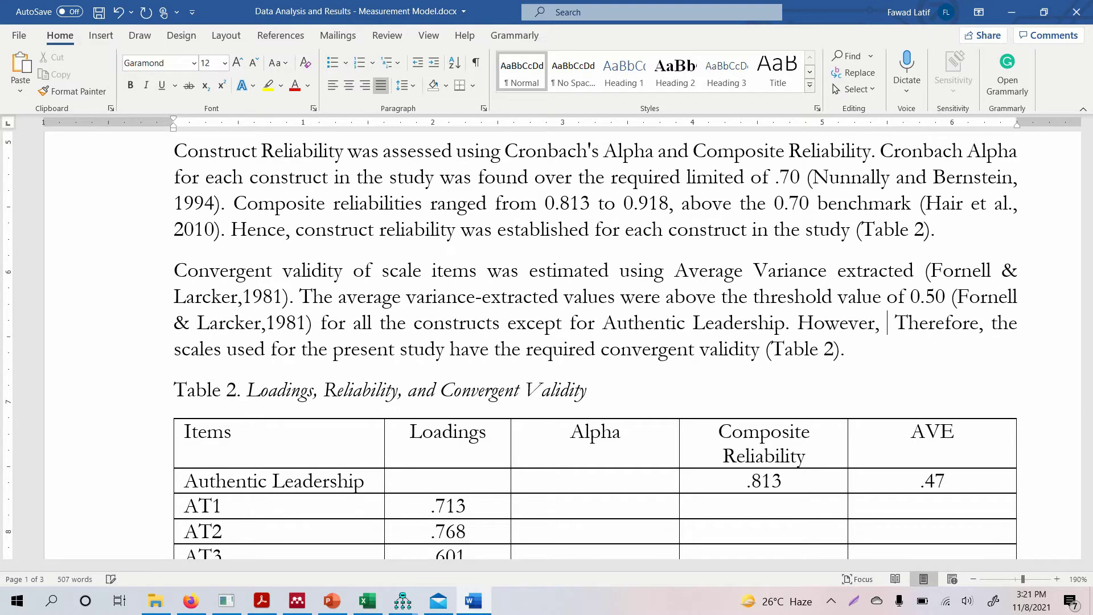
{"action": "type", "text": " since the CR was "}
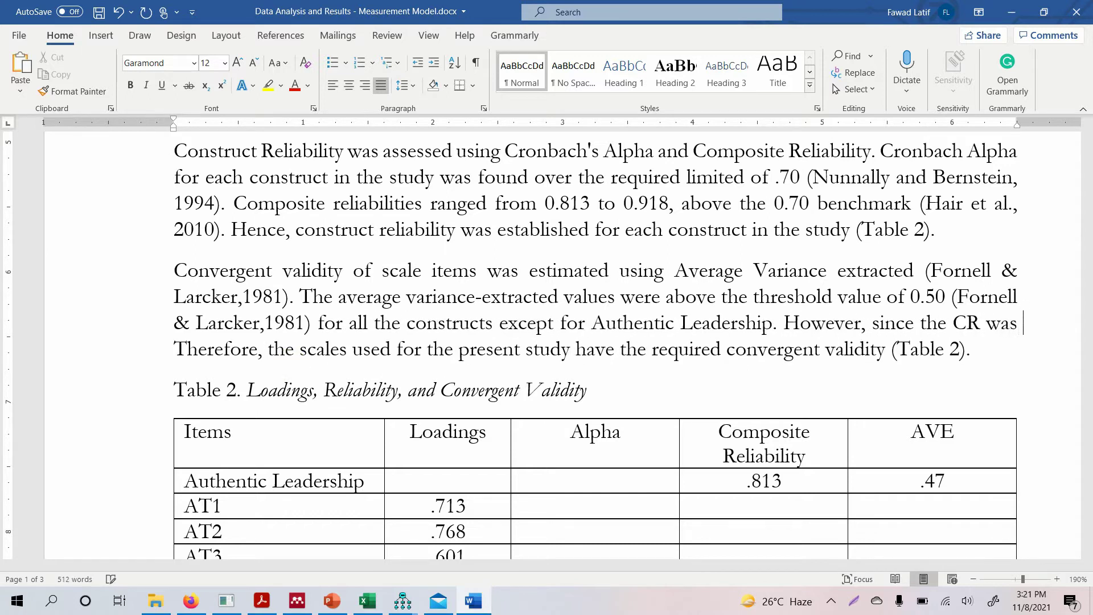
{"action": "type", "text": "well over the "}
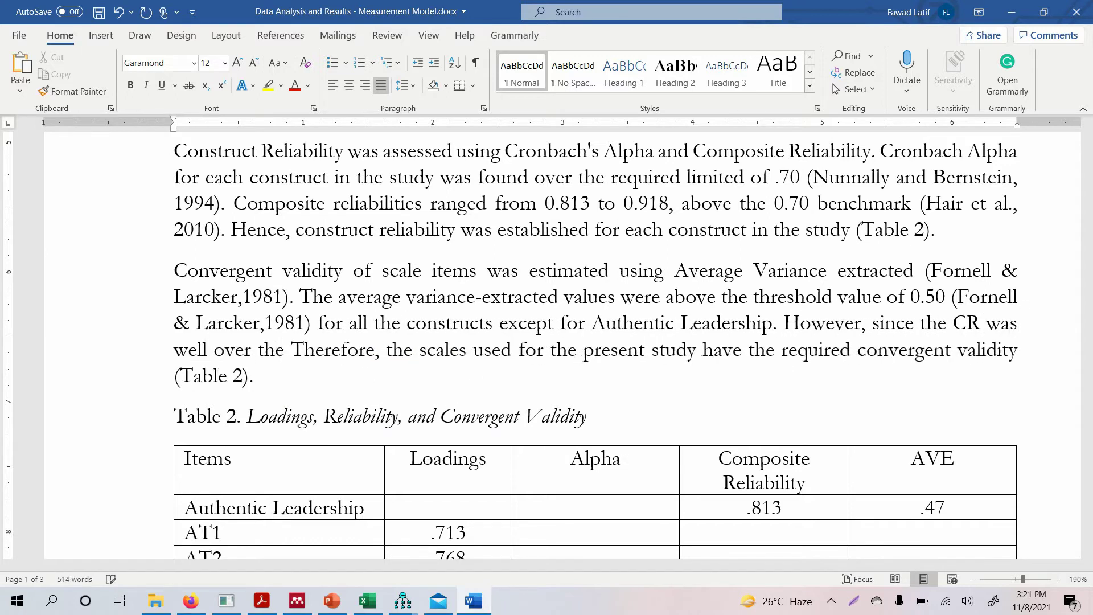
{"action": "type", "text": "required valu"}
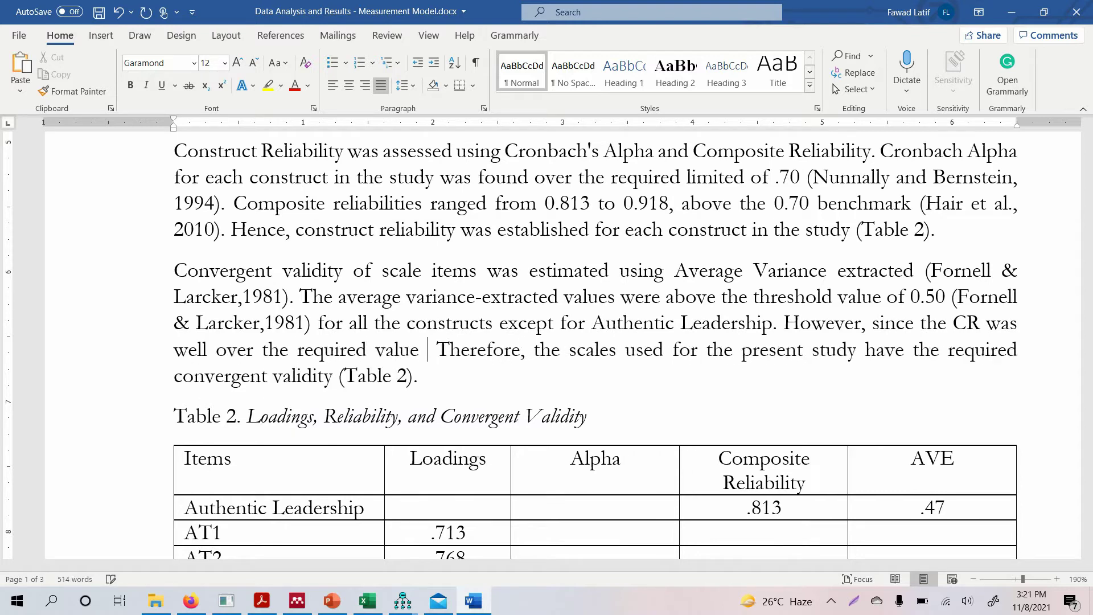
{"action": "type", "text": "e we can conclude"}
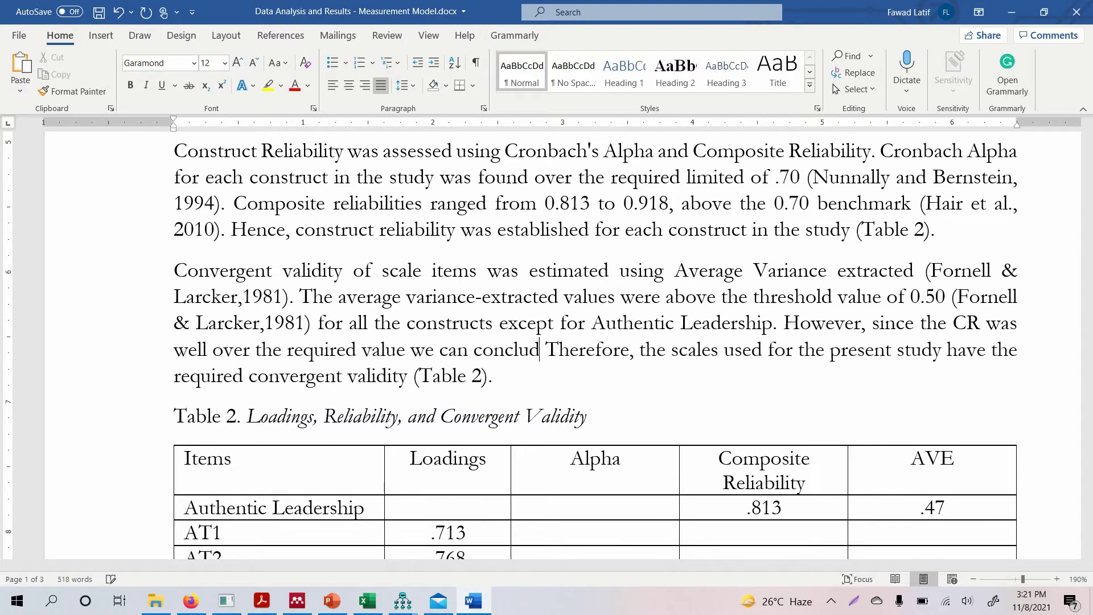
{"action": "type", "text": " the Autho"}
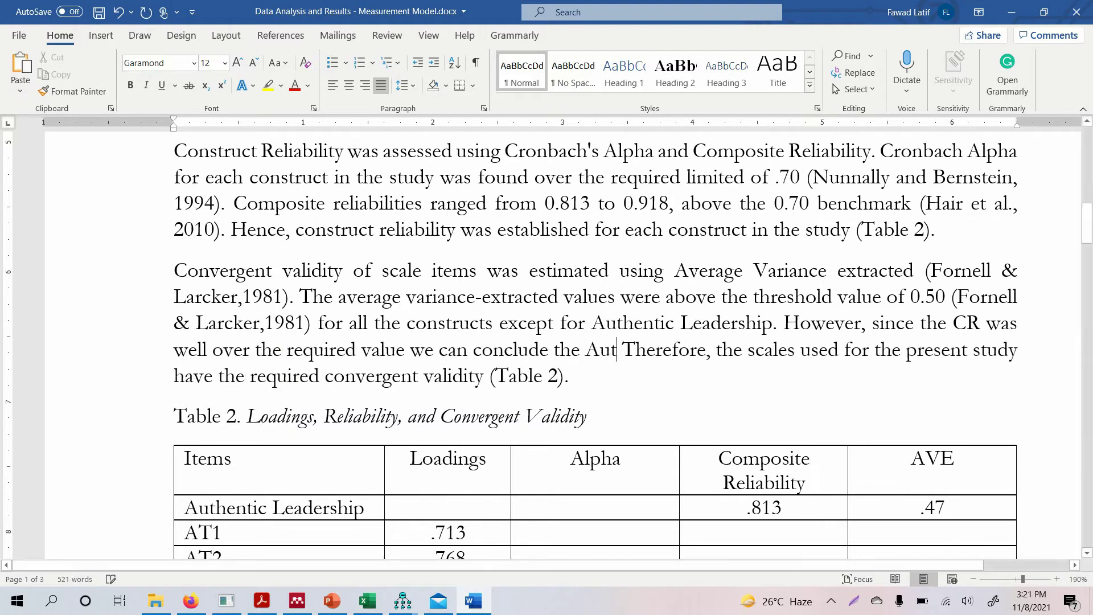
{"action": "key", "text": "BackSpace"}
{"action": "type", "text": "entic leadership"}
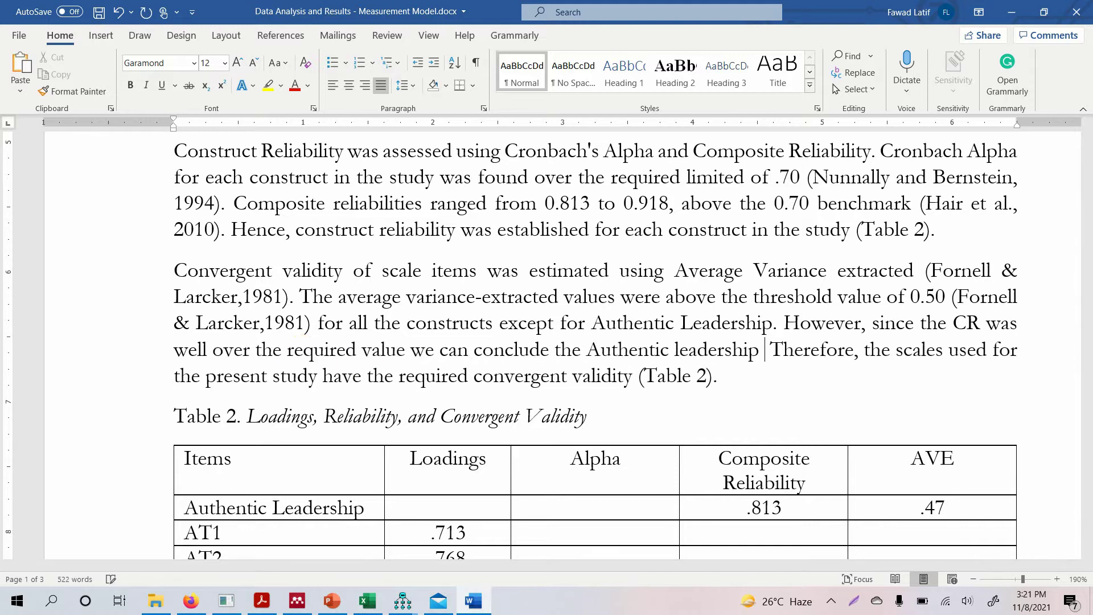
{"action": "type", "text": " construct was "}
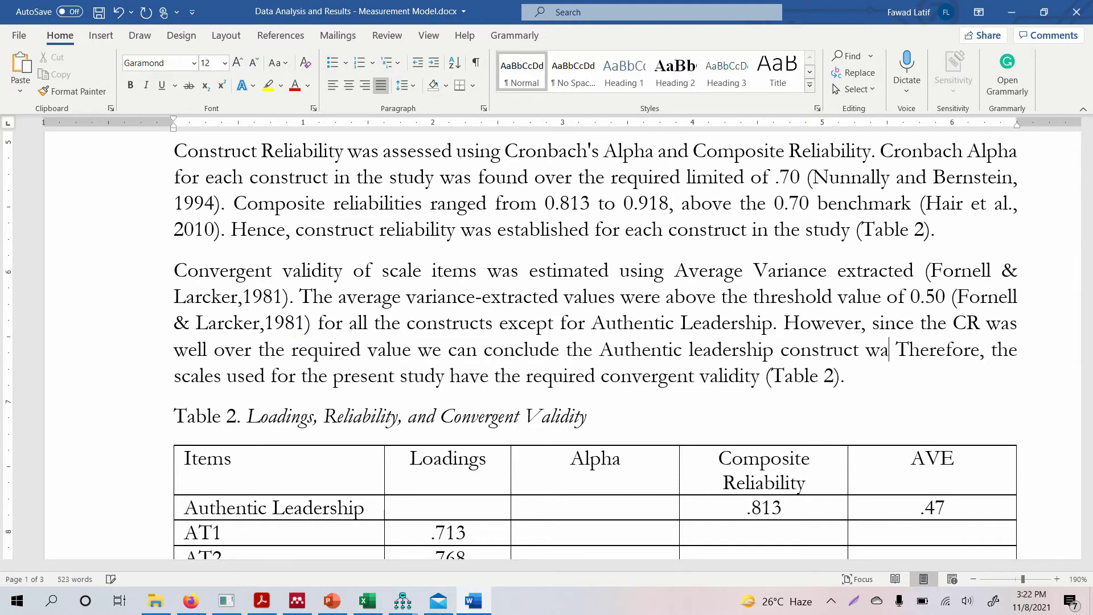
{"action": "type", "text": "valid."}
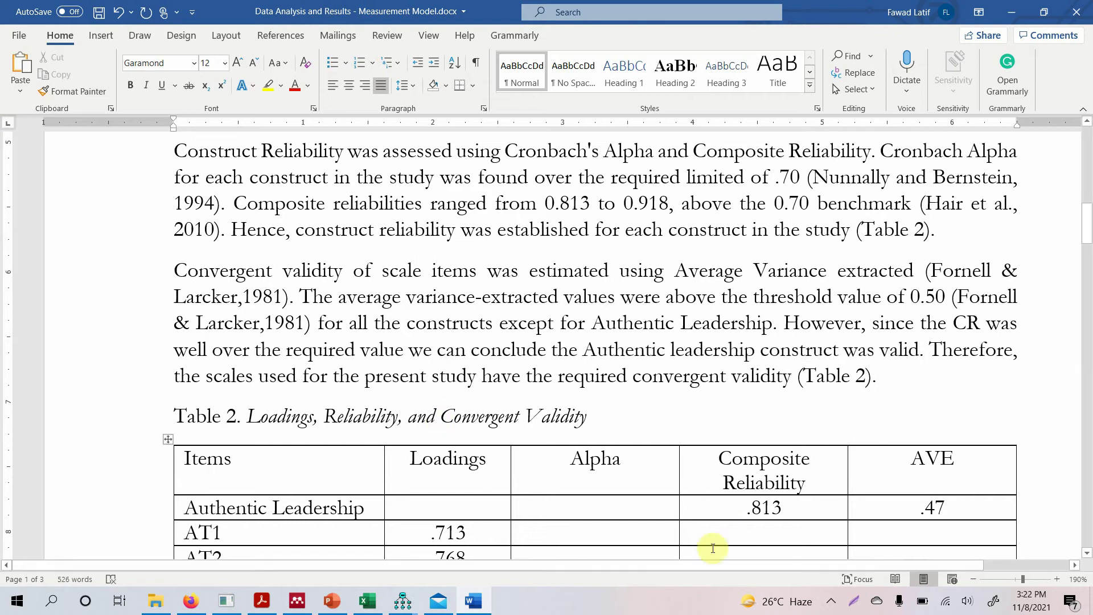
Insert a comma after 'value' in the convergent validity paragraph
{"action": "left_click_drag", "start_coordinate": [743, 509], "coordinate": [786, 511]}
{"action": "left_click_drag", "start_coordinate": [895, 507], "coordinate": [940, 507]}
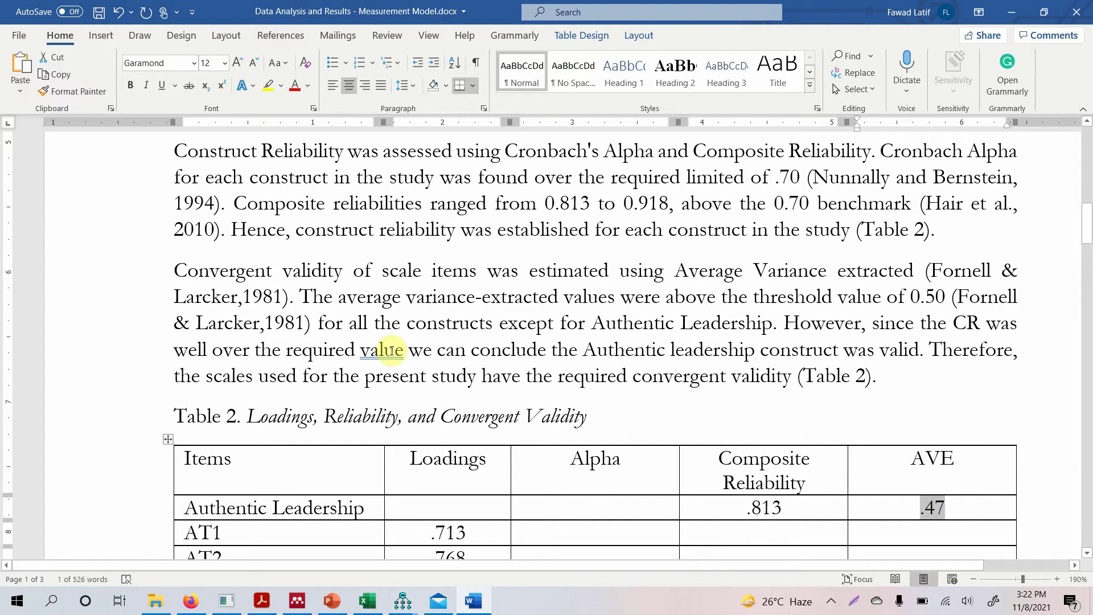
{"action": "left_click", "coordinate": [404, 351]}
{"action": "type", "text": ","}
{"action": "scroll", "coordinate": [549, 362], "scroll_direction": "down", "scroll_amount": 15}
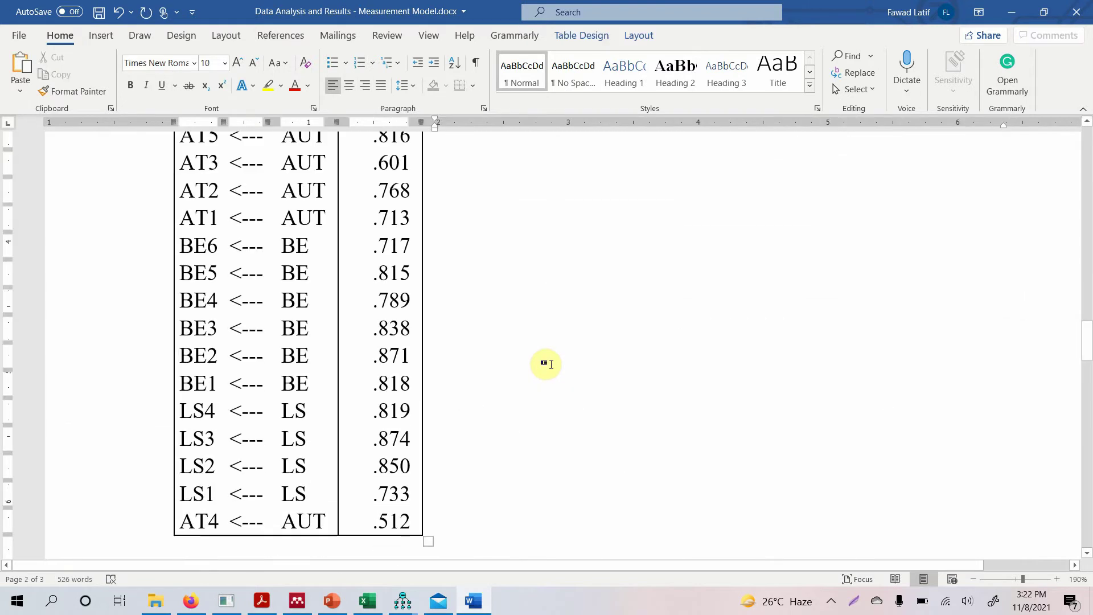
{"action": "scroll", "coordinate": [546, 364], "scroll_direction": "up", "scroll_amount": 5}
Delete the Standardized Regression Weights heading, the surplus table and the blank lines above Discriminant validity
{"action": "triple_click", "coordinate": [173, 419]}
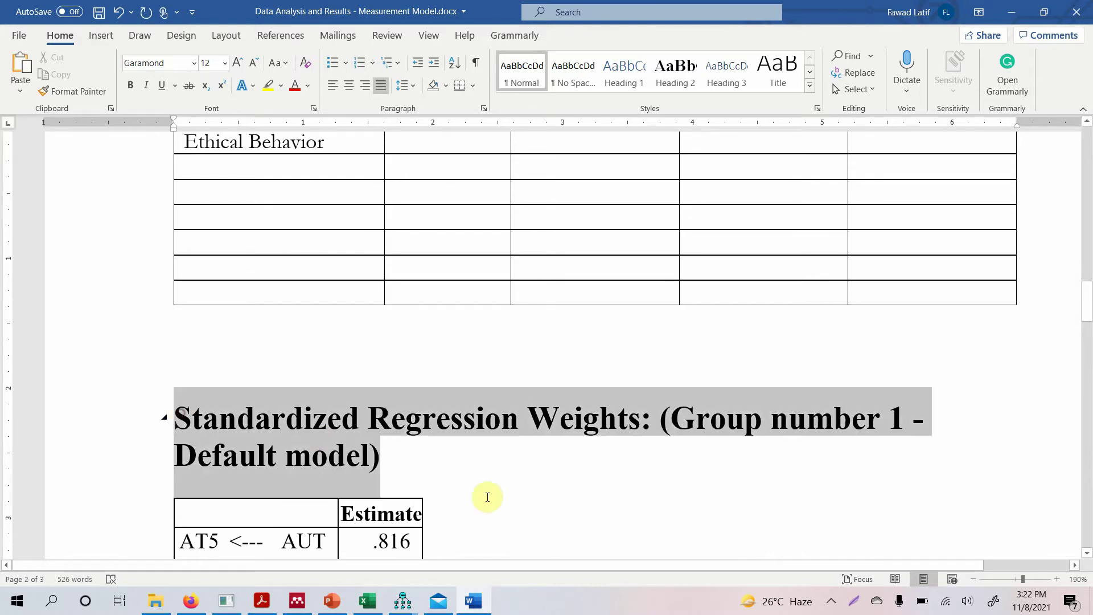
{"action": "left_click", "coordinate": [500, 507], "text": "shift"}
{"action": "key", "text": "BackSpace"}
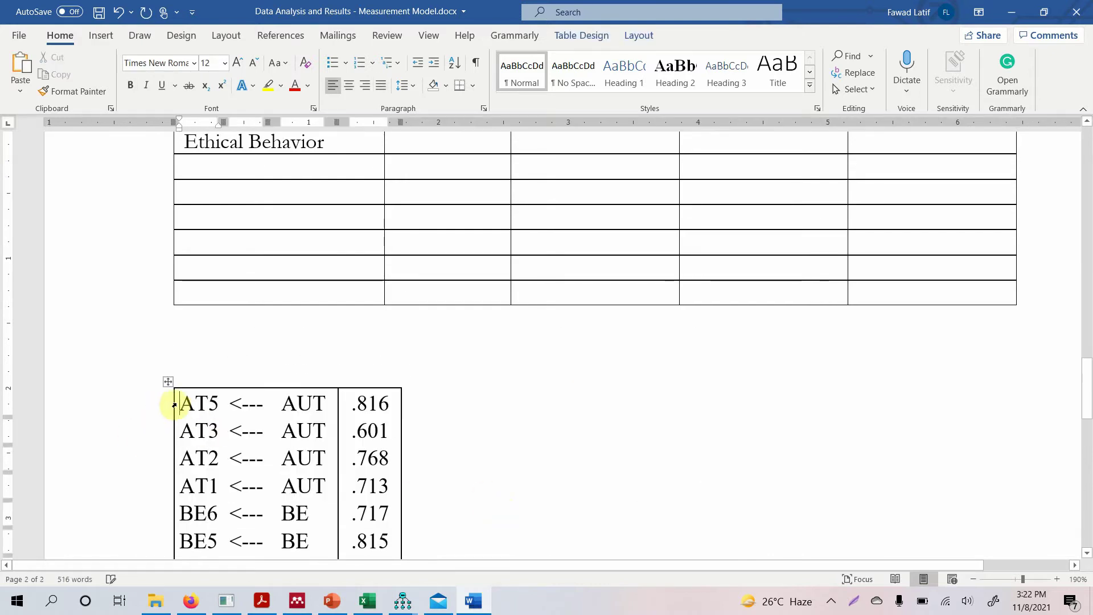
{"action": "left_click", "coordinate": [168, 382]}
{"action": "key", "text": "BackSpace"}
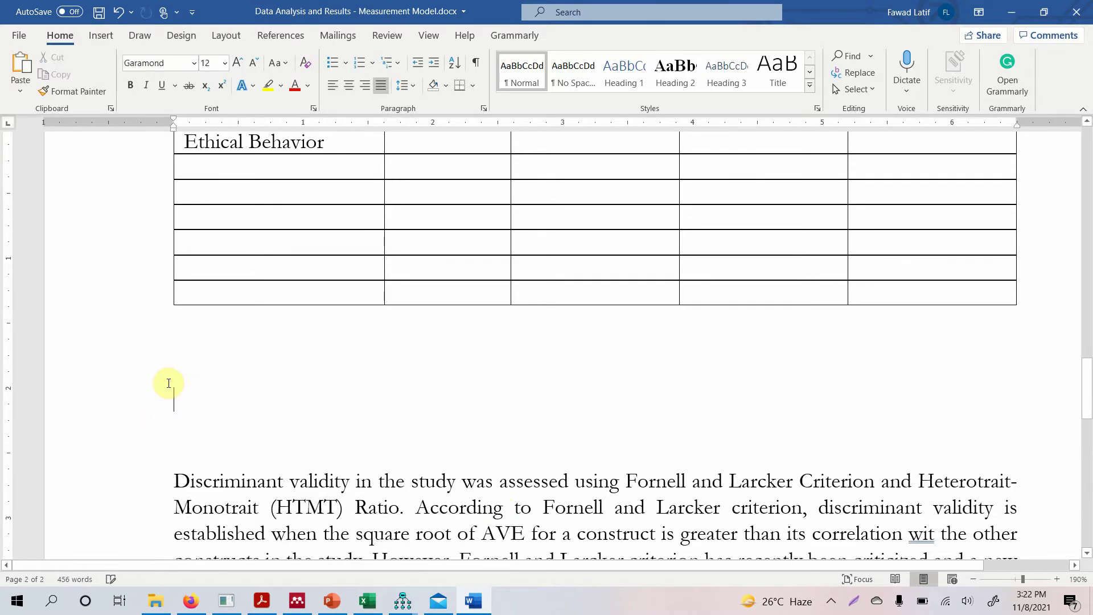
{"action": "key", "text": "Delete"}
{"action": "key", "text": "Delete"}
{"action": "key", "text": "Delete"}
{"action": "key", "text": "Delete"}
{"action": "key", "text": "Delete"}
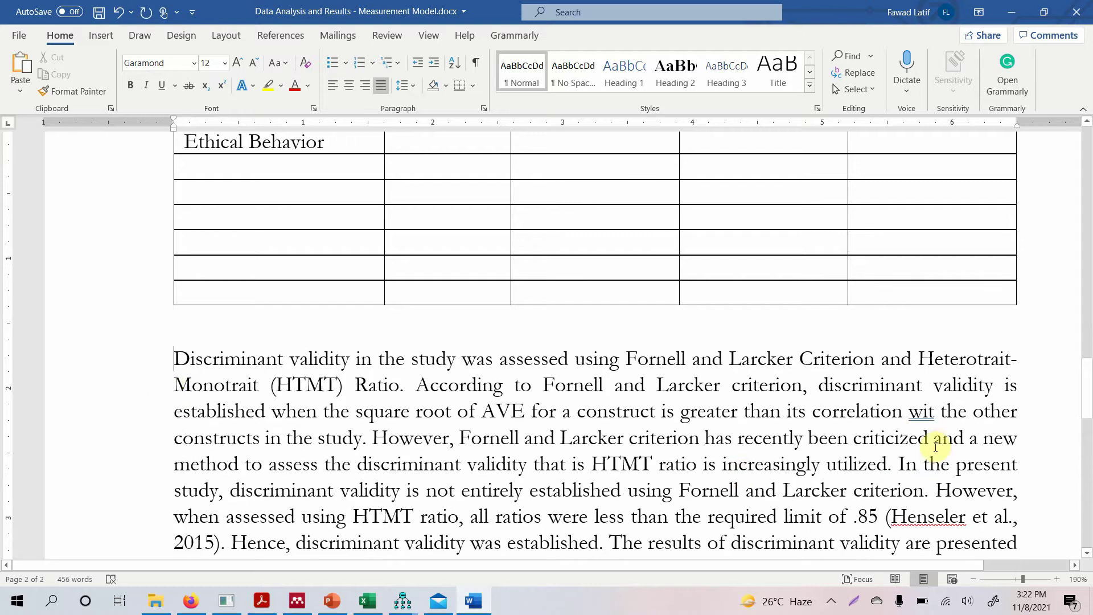
Correct 'wit' to 'with' in the discriminant validity paragraph's square-root-of-AVE clause
{"action": "left_click_drag", "start_coordinate": [1087, 390], "coordinate": [1087, 413]}
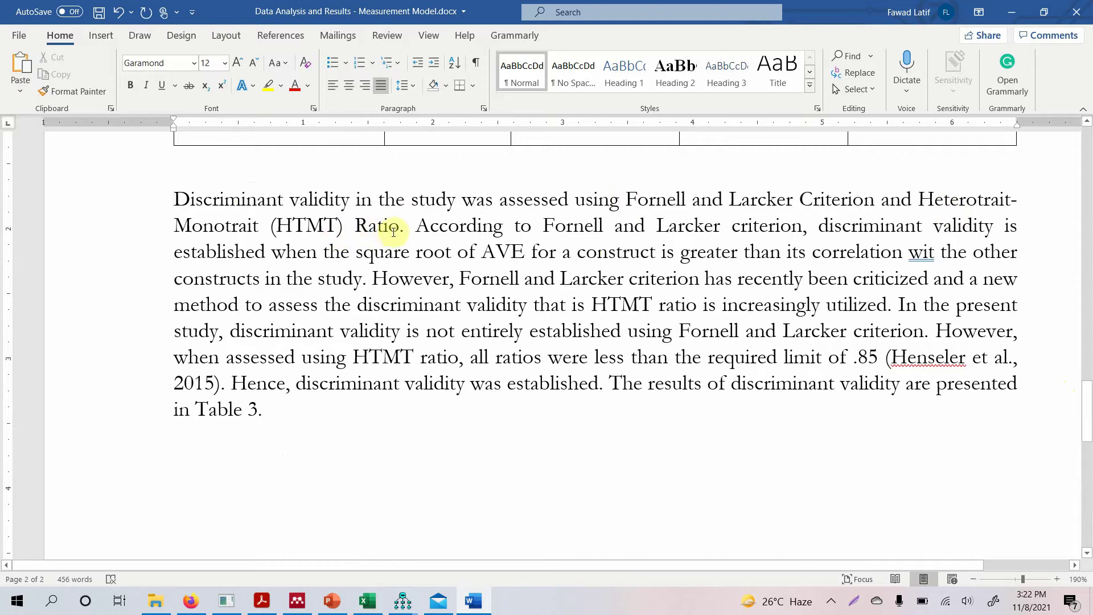
{"action": "left_click_drag", "start_coordinate": [410, 229], "coordinate": [207, 200]}
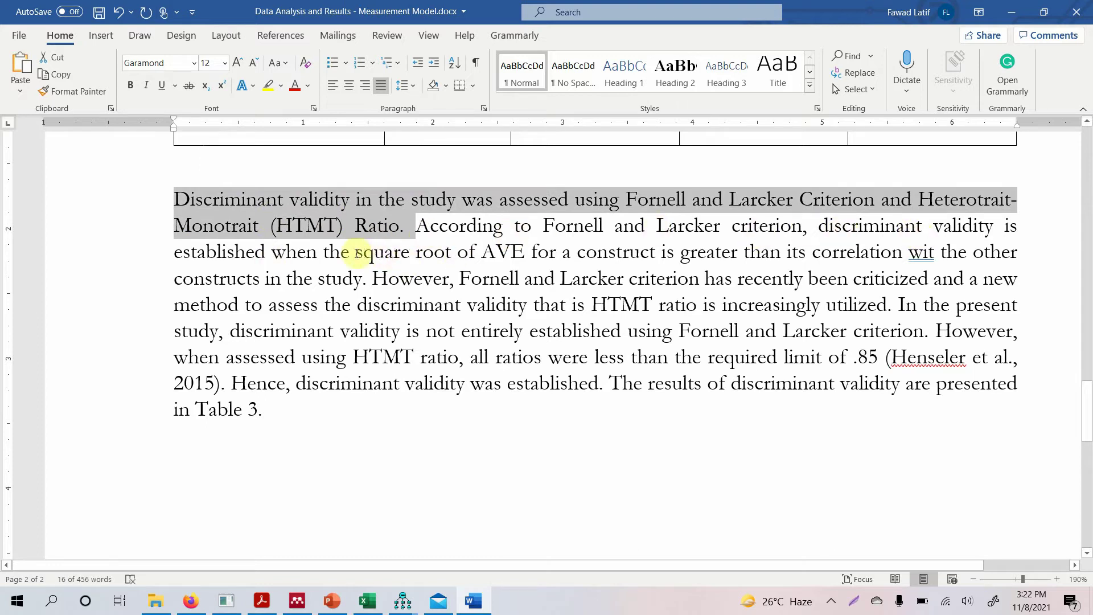
{"action": "left_click_drag", "start_coordinate": [356, 252], "coordinate": [904, 259]}
{"action": "left_click", "coordinate": [932, 252]}
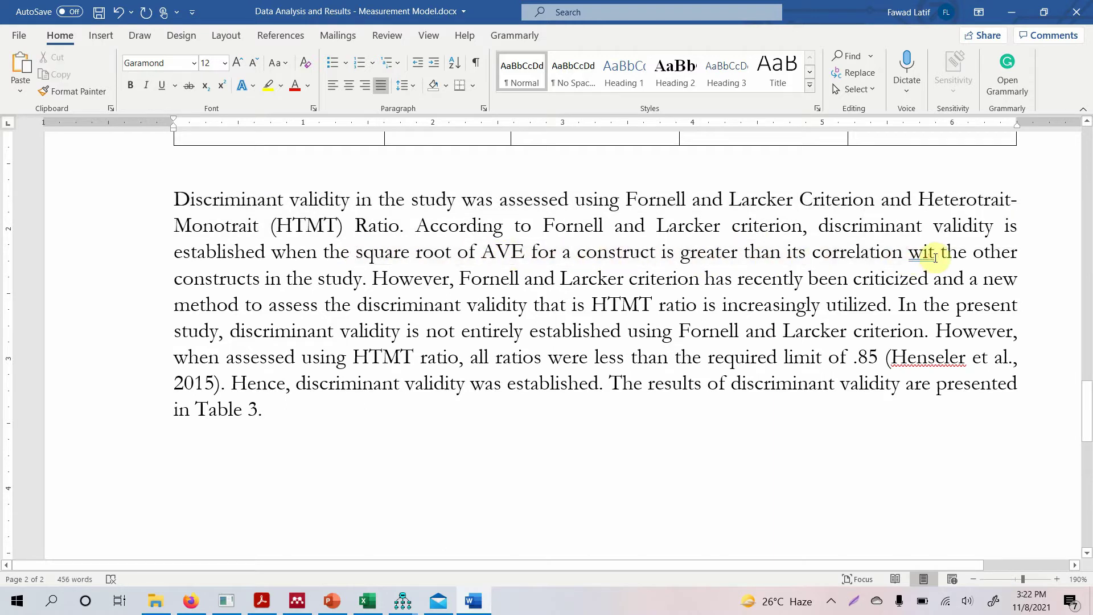
{"action": "type", "text": "h"}
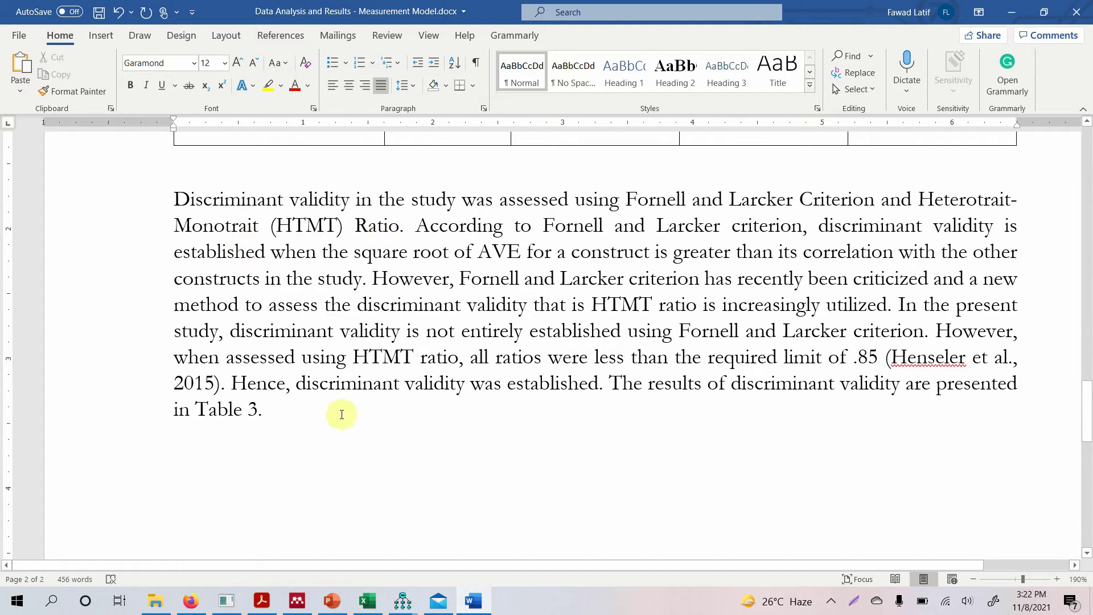
Open the Fornell & Larcker Criterion sheet and check AUT's 0.762 and AVE values 0.47, 0.65, 0.67
{"action": "left_click", "coordinate": [366, 600]}
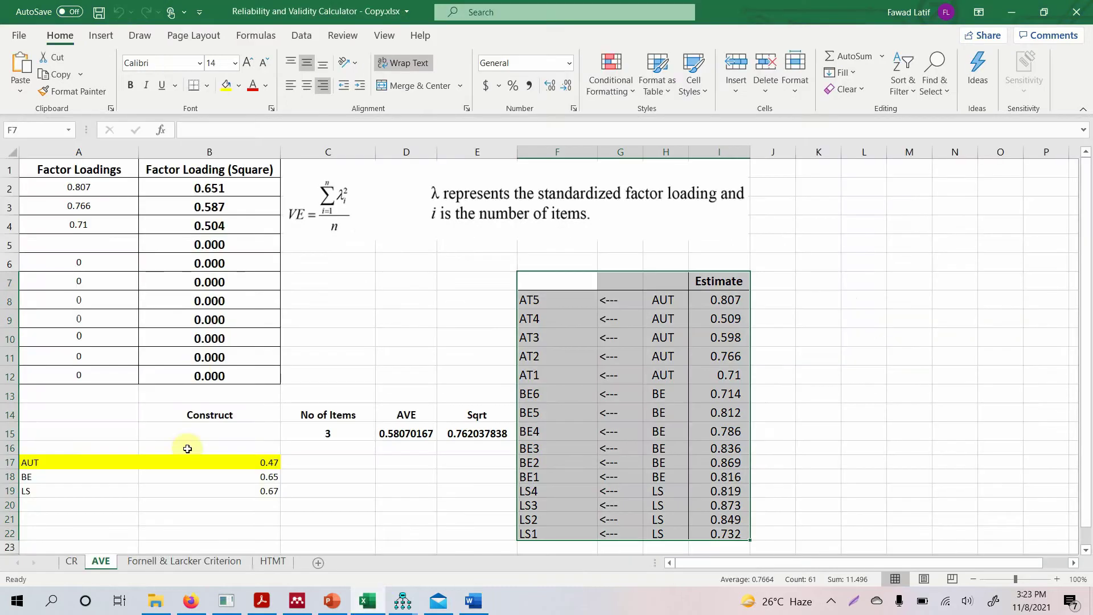
{"action": "left_click", "coordinate": [170, 563]}
{"action": "left_click", "coordinate": [93, 180]}
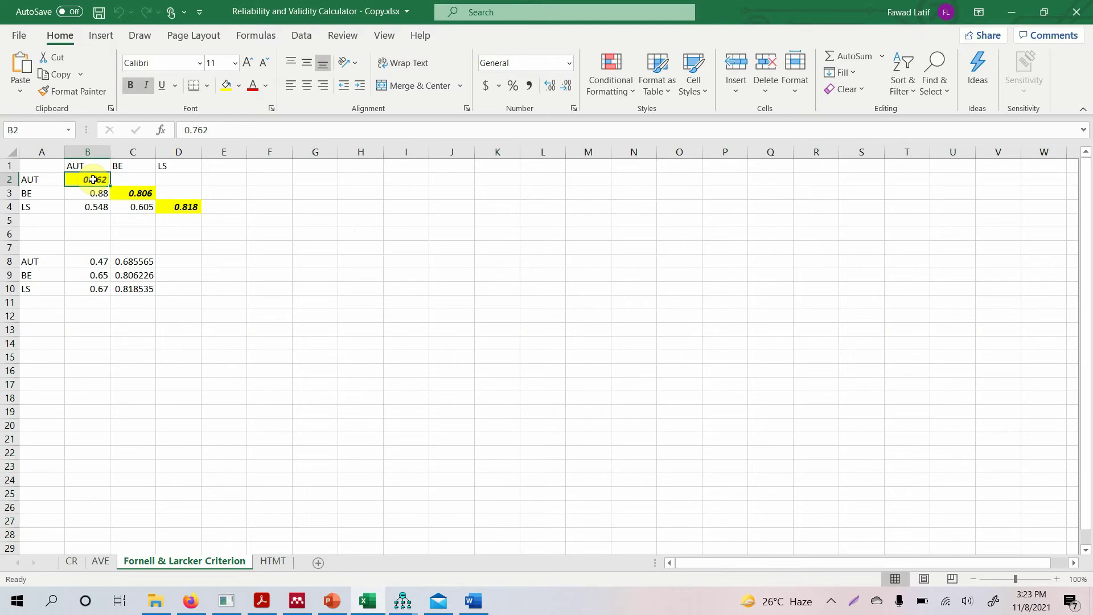
{"action": "left_click", "coordinate": [76, 167]}
{"action": "left_click", "coordinate": [54, 180]}
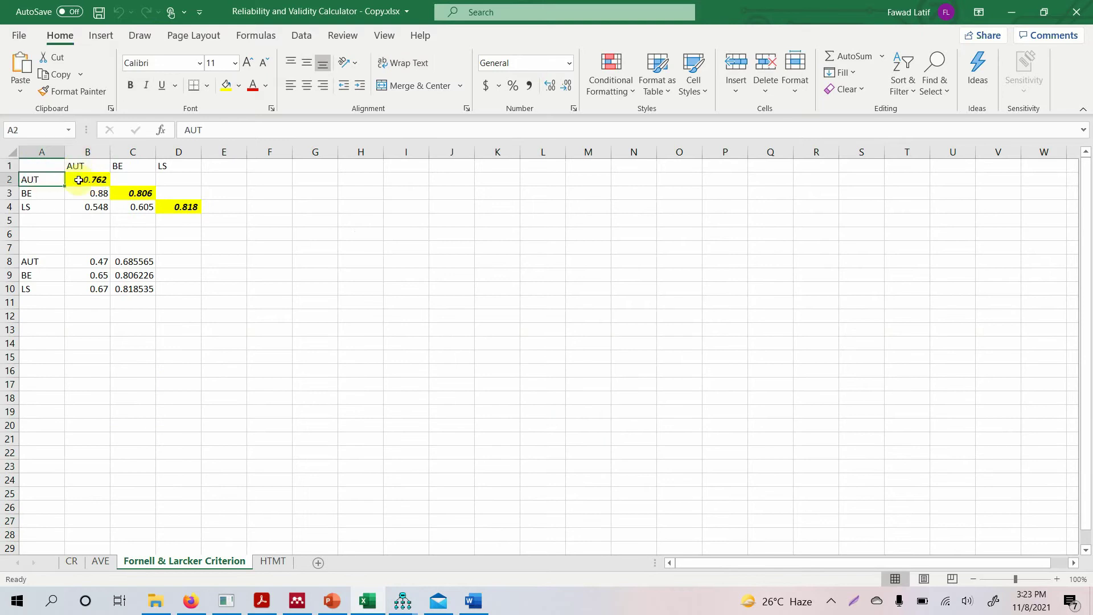
{"action": "left_click", "coordinate": [79, 181]}
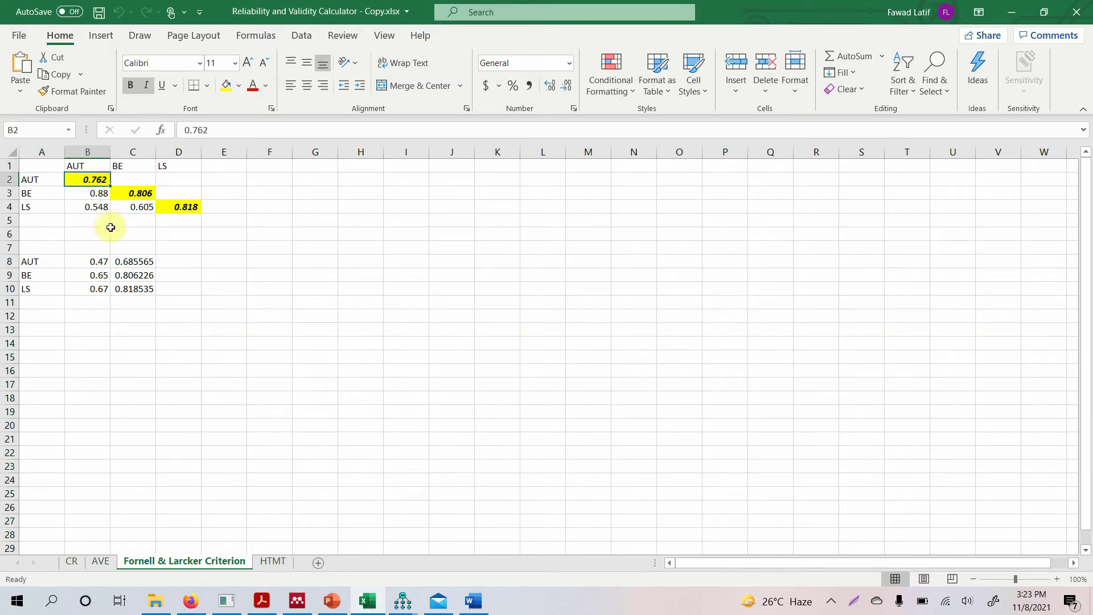
{"action": "left_click", "coordinate": [94, 263]}
{"action": "left_click", "coordinate": [96, 276]}
{"action": "left_click", "coordinate": [99, 288]}
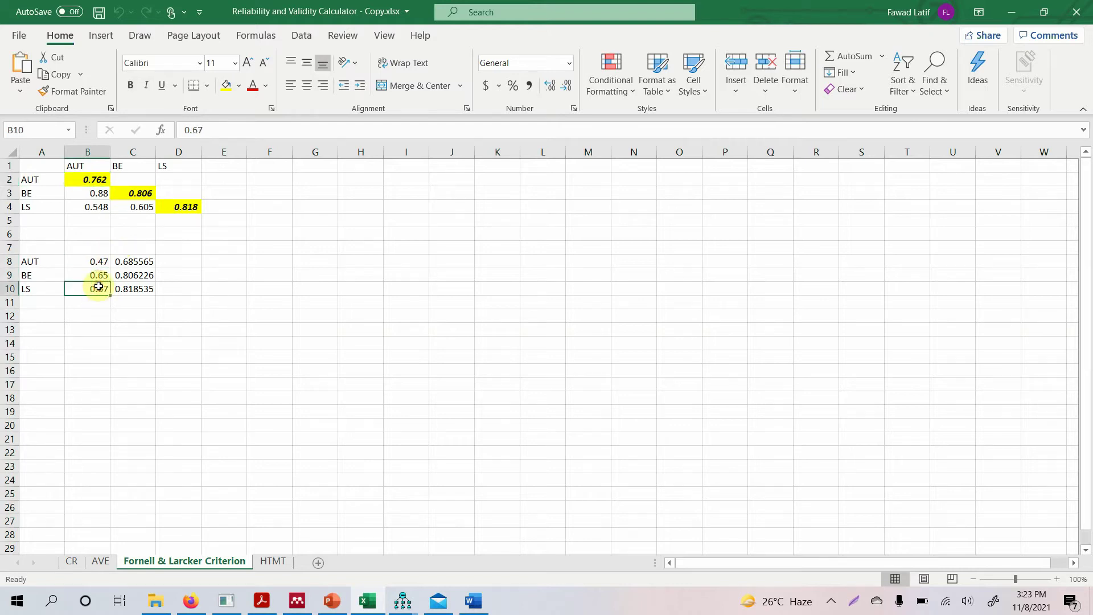
Compare correlations 0.88, 0.548 and 0.605 against diagonal square roots 0.762 and 0.806
{"action": "left_click", "coordinate": [90, 194]}
{"action": "left_click", "coordinate": [88, 202]}
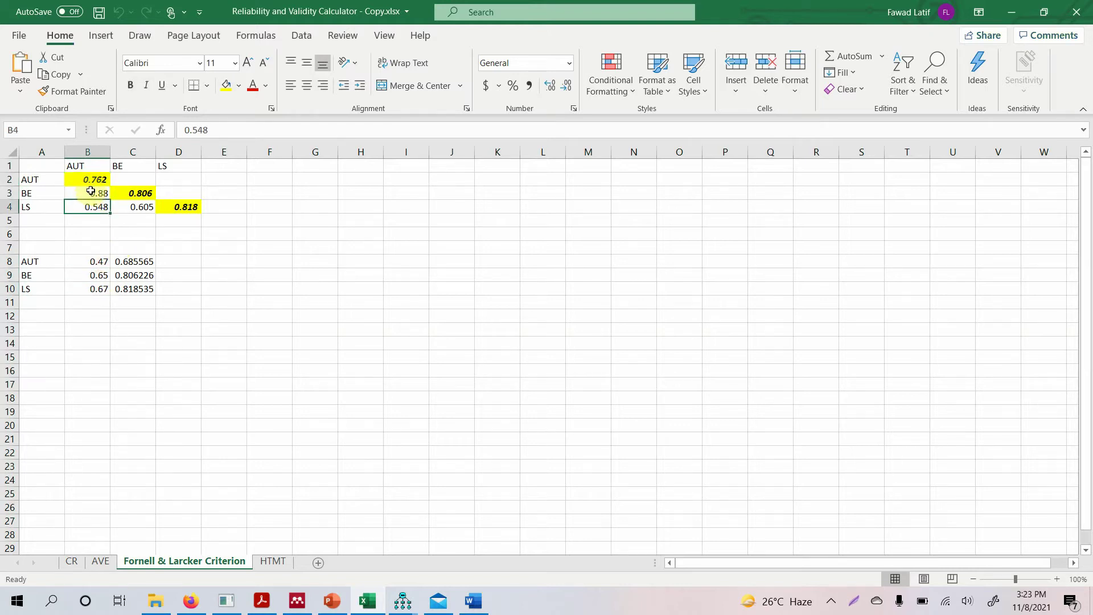
{"action": "left_click", "coordinate": [90, 191]}
{"action": "left_click", "coordinate": [134, 193]}
{"action": "left_click", "coordinate": [132, 205]}
{"action": "left_click", "coordinate": [88, 180]}
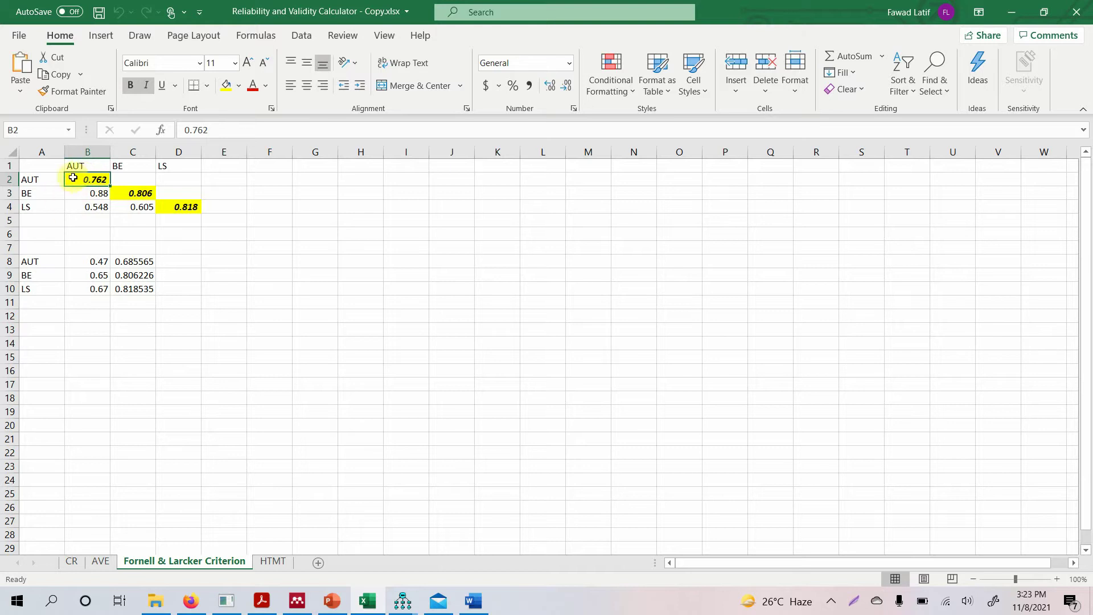
{"action": "left_click", "coordinate": [79, 196]}
{"action": "left_click", "coordinate": [77, 208]}
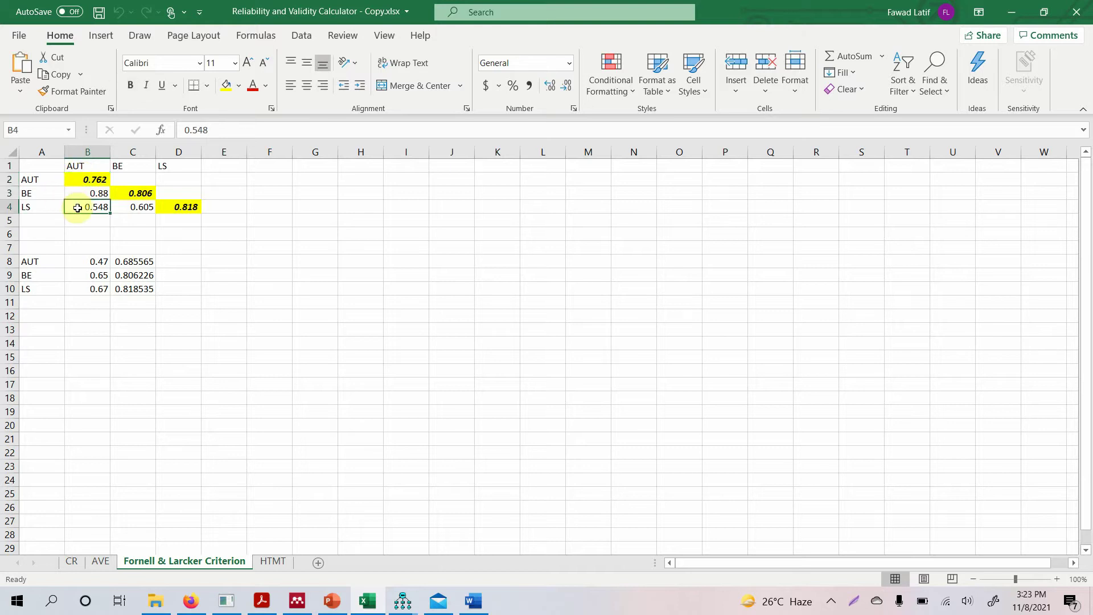
{"action": "left_click", "coordinate": [94, 182]}
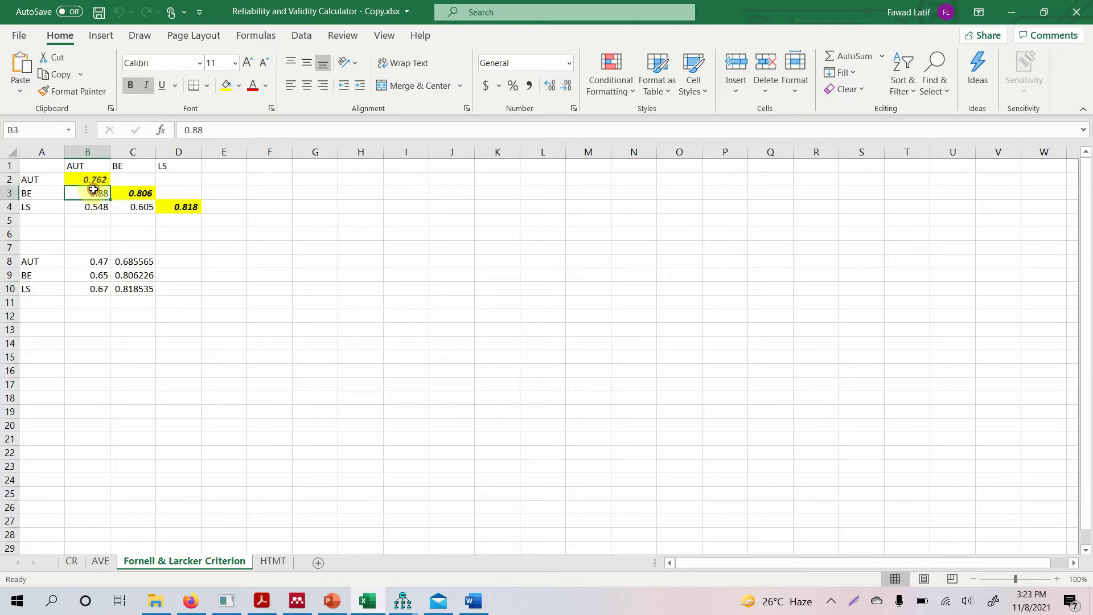
{"action": "left_click", "coordinate": [92, 207]}
{"action": "left_click", "coordinate": [92, 194]}
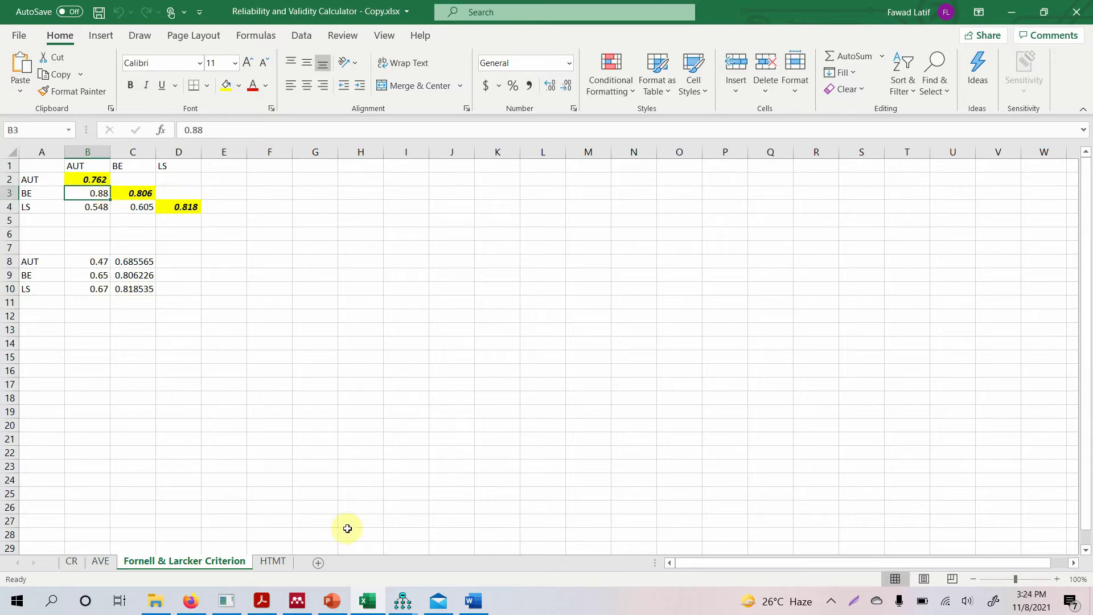
In the Word report, start selecting the 'However' sentence on assessing discriminant validity with the HTMT ratio
{"action": "left_click", "coordinate": [473, 601]}
{"action": "key", "text": "shift+Right"}
{"action": "key", "text": "shift+Right"}
{"action": "key", "text": "shift+Right"}
{"action": "key", "text": "shift+Right"}
{"action": "key", "text": "shift+Right"}
{"action": "key", "text": "shift+Right"}
{"action": "key", "text": "shift+Right"}
{"action": "key", "text": "shift+Right"}
{"action": "key", "text": "shift+Right"}
{"action": "key", "text": "shift+Right"}
{"action": "key", "text": "shift+Right"}
{"action": "key", "text": "shift+Right"}
{"action": "key", "text": "shift+Right"}
{"action": "key", "text": "shift+Right"}
{"action": "key", "text": "shift+Right"}
{"action": "key", "text": "shift+Right"}
{"action": "key", "text": "shift+Right"}
{"action": "key", "text": "shift+Right"}
{"action": "key", "text": "shift+Right"}
{"action": "key", "text": "shift+Right"}
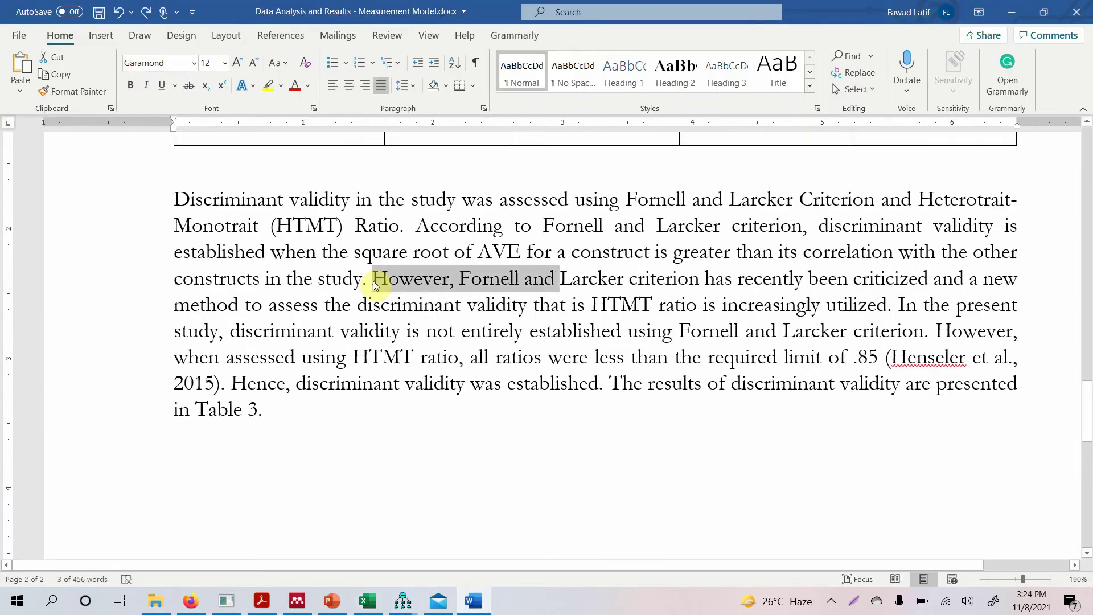
{"action": "key", "text": "shift+Right"}
{"action": "key", "text": "shift+Right"}
{"action": "key", "text": "shift+Right"}
{"action": "key", "text": "shift+Right"}
{"action": "key", "text": "shift+Right"}
{"action": "key", "text": "shift+Right"}
{"action": "key", "text": "shift+Right"}
{"action": "key", "text": "shift+Right"}
{"action": "key", "text": "shift+Right"}
{"action": "key", "text": "shift+Right"}
{"action": "key", "text": "shift+Right"}
{"action": "key", "text": "shift+Right"}
{"action": "key", "text": "shift+Right"}
{"action": "key", "text": "shift+Right"}
{"action": "key", "text": "shift+Right"}
{"action": "key", "text": "shift+Right"}
{"action": "key", "text": "shift+Right"}
{"action": "key", "text": "shift+Right"}
{"action": "key", "text": "shift+Right"}
{"action": "key", "text": "shift+Right"}
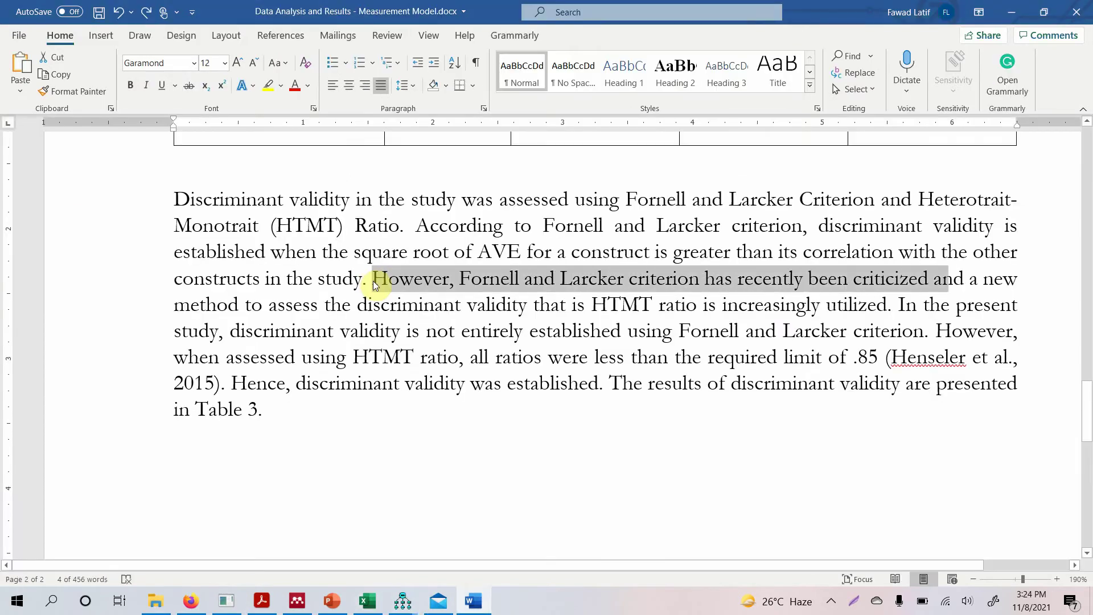
{"action": "key", "text": "shift+Right"}
{"action": "key", "text": "shift+Right"}
{"action": "key", "text": "shift+Right"}
{"action": "key", "text": "shift+Right"}
{"action": "key", "text": "shift+Right"}
{"action": "key", "text": "shift+Right"}
{"action": "key", "text": "shift+Right"}
{"action": "key", "text": "shift+Right"}
{"action": "key", "text": "shift+Right"}
{"action": "key", "text": "shift+Right"}
{"action": "key", "text": "shift+Right"}
{"action": "key", "text": "shift+Right"}
{"action": "key", "text": "shift+Right"}
{"action": "key", "text": "shift+Right"}
{"action": "key", "text": "shift+Right"}
{"action": "key", "text": "shift+Right"}
{"action": "key", "text": "shift+Right"}
{"action": "key", "text": "shift+Right"}
{"action": "key", "text": "shift+Right"}
{"action": "key", "text": "shift+Right"}
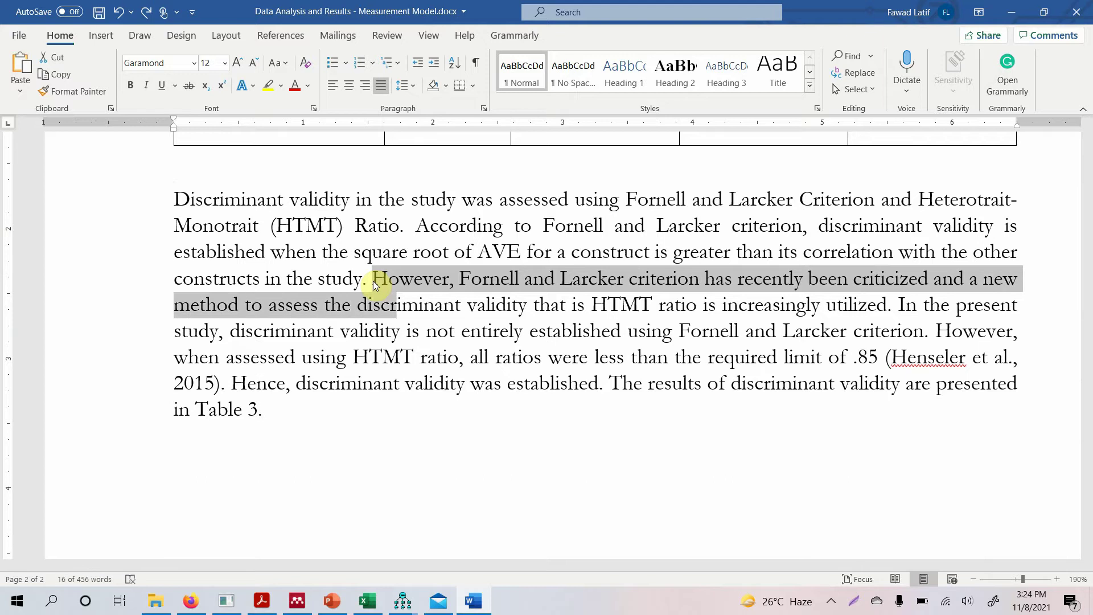
{"action": "key", "text": "shift+Right"}
{"action": "key", "text": "shift+Right"}
{"action": "key", "text": "shift+Right"}
{"action": "key", "text": "shift+Right"}
{"action": "key", "text": "shift+Right"}
{"action": "key", "text": "shift+Right"}
{"action": "key", "text": "shift+Right"}
{"action": "key", "text": "shift+Right"}
{"action": "key", "text": "shift+Right"}
{"action": "key", "text": "shift+Right"}
{"action": "key", "text": "shift+Right"}
{"action": "key", "text": "shift+Right"}
{"action": "key", "text": "shift+Right"}
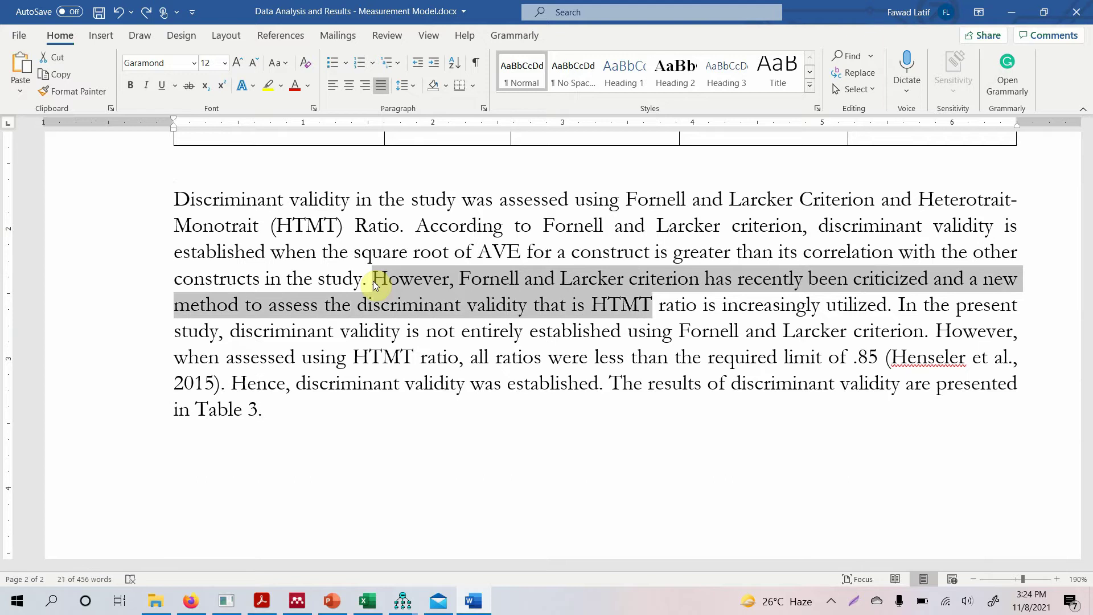
{"action": "key", "text": "shift+Right"}
{"action": "key", "text": "shift+Right"}
{"action": "key", "text": "shift+Right"}
{"action": "key", "text": "shift+Right"}
{"action": "key", "text": "shift+Right"}
{"action": "key", "text": "shift+Right"}
{"action": "key", "text": "shift+Right"}
{"action": "key", "text": "shift+Right"}
{"action": "key", "text": "shift+Right"}
{"action": "key", "text": "shift+Right"}
{"action": "key", "text": "shift+Right"}
{"action": "key", "text": "shift+Right"}
{"action": "key", "text": "shift+Right"}
{"action": "key", "text": "shift+Right"}
{"action": "key", "text": "shift+Right"}
{"action": "key", "text": "shift+Right"}
{"action": "key", "text": "shift+Right"}
{"action": "key", "text": "shift+Right"}
{"action": "key", "text": "shift+Right"}
{"action": "key", "text": "shift+Right"}
{"action": "key", "text": "shift+Right"}
{"action": "key", "text": "shift+Right"}
{"action": "key", "text": "shift+Right"}
{"action": "key", "text": "shift+Right"}
{"action": "key", "text": "shift+Right"}
{"action": "key", "text": "shift+Right"}
{"action": "key", "text": "shift+Right"}
{"action": "key", "text": "shift+Right"}
{"action": "key", "text": "shift+Right"}
{"action": "key", "text": "shift+Right"}
{"action": "key", "text": "shift+Right"}
{"action": "key", "text": "shift+Right"}
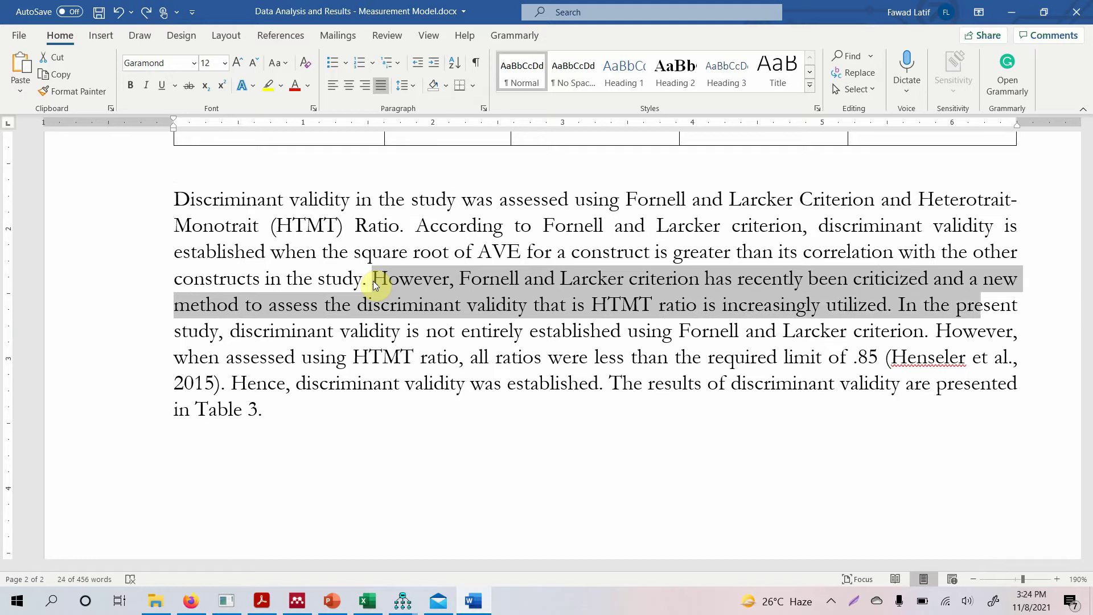
Extend the selection through the HTMT result (all ratios below .85) into the citation
{"action": "key", "text": "shift+Right"}
{"action": "key", "text": "shift+Right"}
{"action": "key", "text": "shift+Right"}
{"action": "key", "text": "shift+Right"}
{"action": "key", "text": "shift+Right"}
{"action": "key", "text": "shift+Right"}
{"action": "key", "text": "shift+Right"}
{"action": "key", "text": "shift+Right"}
{"action": "key", "text": "shift+Right"}
{"action": "key", "text": "shift+Right"}
{"action": "key", "text": "shift+Right"}
{"action": "key", "text": "shift+Right"}
{"action": "key", "text": "shift+Right"}
{"action": "key", "text": "shift+Right"}
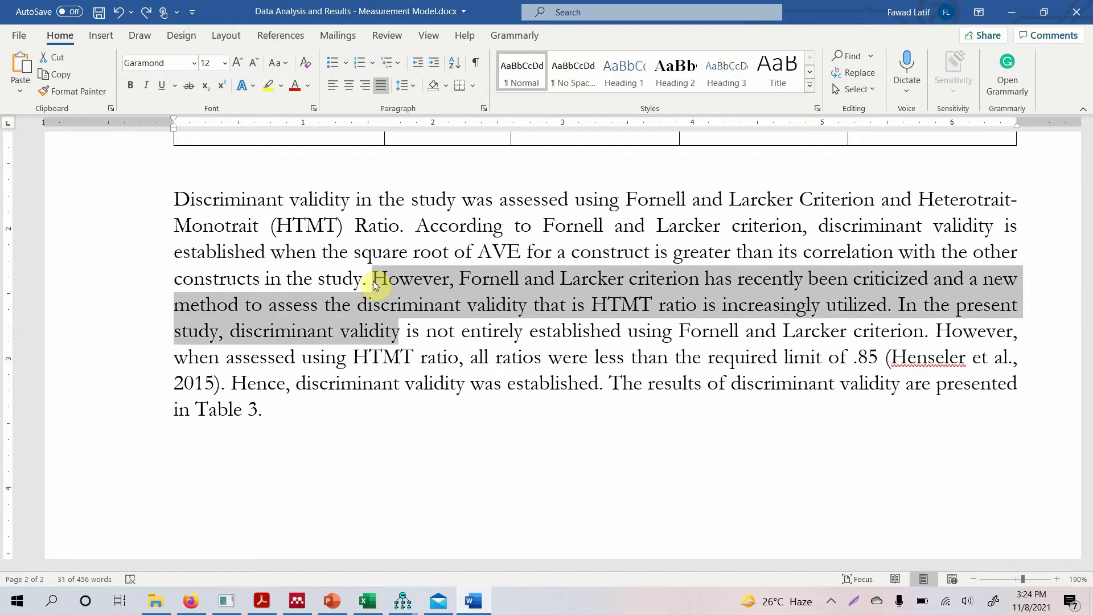
{"action": "key", "text": "shift+Right"}
{"action": "key", "text": "shift+Right"}
{"action": "key", "text": "shift+Right"}
{"action": "key", "text": "shift+Right"}
{"action": "key", "text": "shift+Right"}
{"action": "key", "text": "shift+Right"}
{"action": "key", "text": "shift+Right"}
{"action": "key", "text": "shift+Right"}
{"action": "key", "text": "shift+Right"}
{"action": "key", "text": "shift+Right"}
{"action": "key", "text": "shift+Right"}
{"action": "key", "text": "shift+Right"}
{"action": "key", "text": "shift+Right"}
{"action": "key", "text": "shift+Right"}
{"action": "key", "text": "shift+Right"}
{"action": "key", "text": "shift+Right"}
{"action": "key", "text": "shift+Right"}
{"action": "key", "text": "shift+Right"}
{"action": "key", "text": "shift+Right"}
{"action": "key", "text": "shift+Right"}
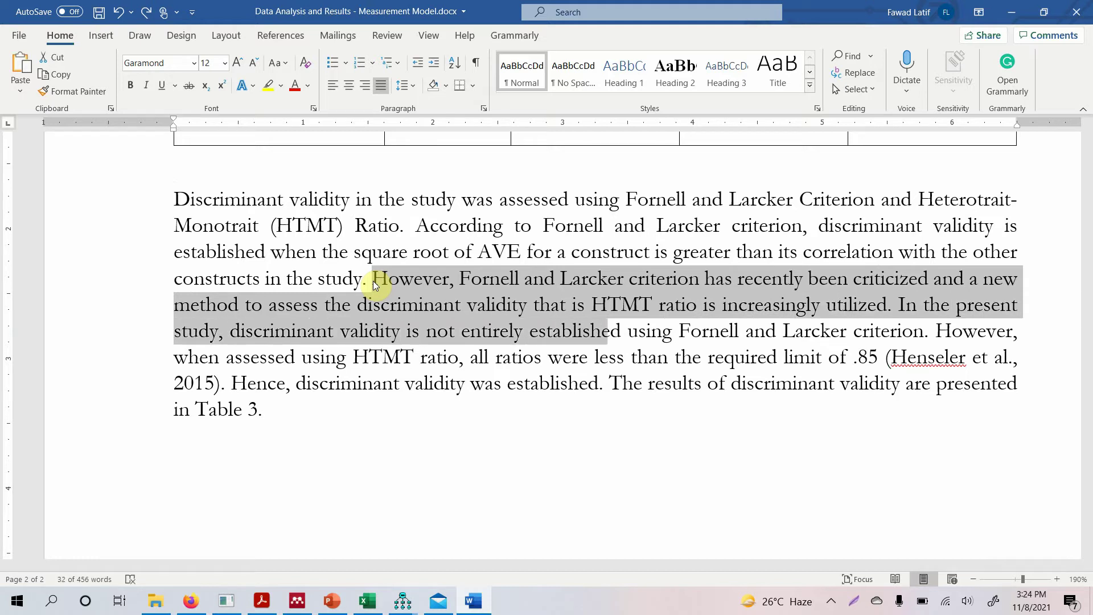
{"action": "key", "text": "shift+Right"}
{"action": "key", "text": "shift+Right"}
{"action": "key", "text": "shift+Right"}
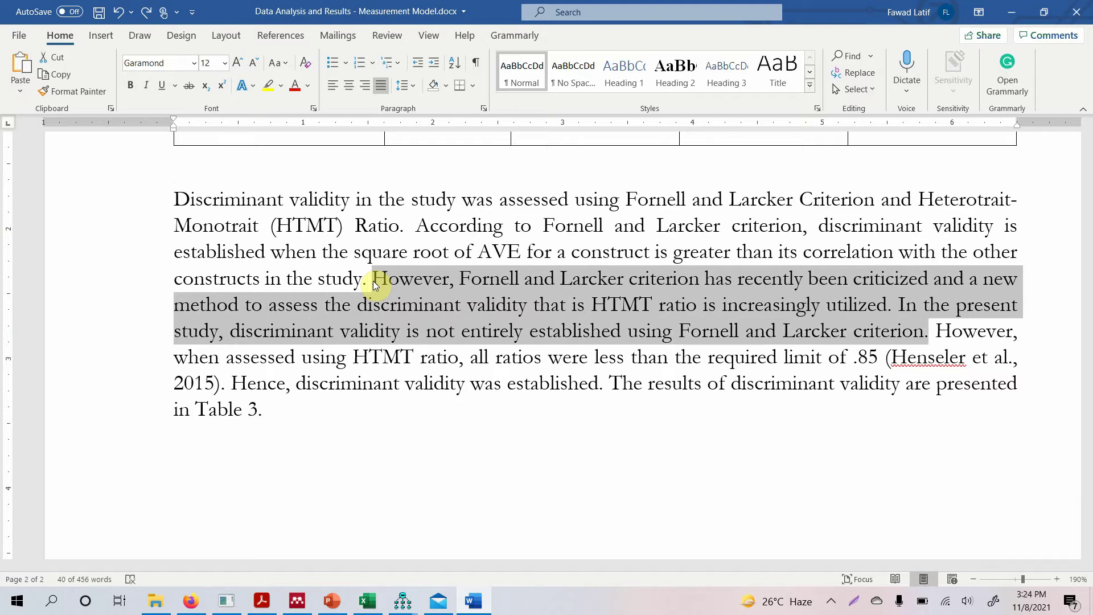
{"action": "key", "text": "shift+Right"}
{"action": "key", "text": "shift+Right"}
{"action": "key", "text": "shift+Right"}
{"action": "key", "text": "shift+Right"}
{"action": "key", "text": "shift+Right"}
{"action": "key", "text": "shift+Right"}
{"action": "key", "text": "shift+Right"}
{"action": "key", "text": "shift+Right"}
{"action": "key", "text": "shift+Right"}
{"action": "key", "text": "shift+Right"}
{"action": "key", "text": "shift+Right"}
{"action": "key", "text": "shift+Right"}
{"action": "key", "text": "shift+Right"}
{"action": "key", "text": "shift+Right"}
{"action": "key", "text": "shift+Right"}
{"action": "key", "text": "shift+Right"}
{"action": "key", "text": "shift+Right"}
{"action": "key", "text": "shift+Right"}
{"action": "key", "text": "shift+Right"}
{"action": "key", "text": "shift+Right"}
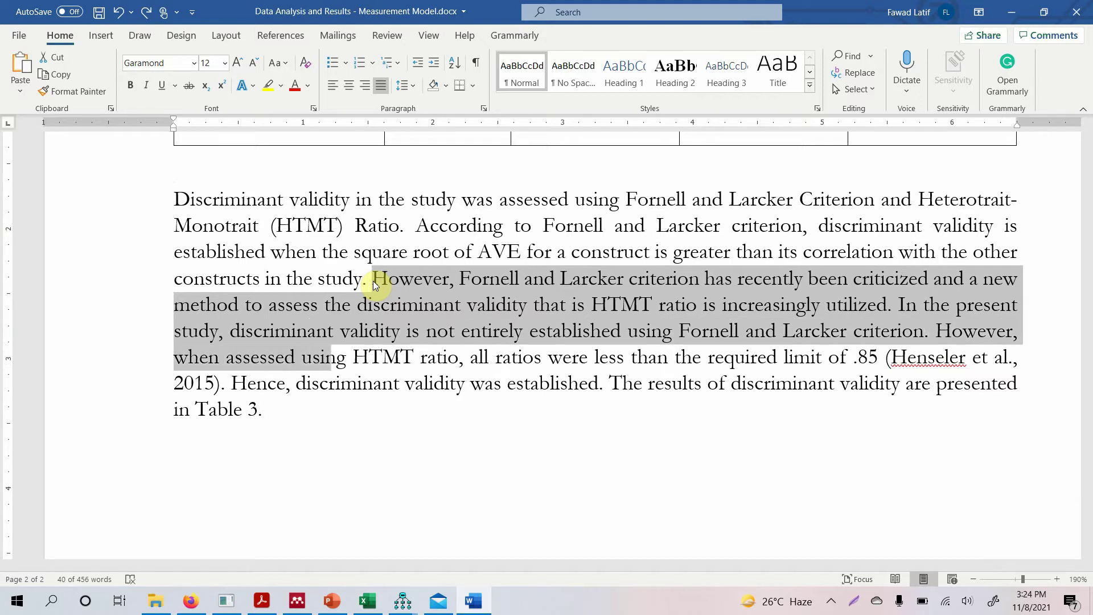
{"action": "key", "text": "shift+Right"}
{"action": "key", "text": "shift+Right"}
{"action": "key", "text": "shift+Right"}
{"action": "key", "text": "shift+Right"}
{"action": "key", "text": "shift+Right"}
{"action": "key", "text": "shift+Right"}
{"action": "key", "text": "shift+Right"}
{"action": "key", "text": "shift+Right"}
{"action": "key", "text": "shift+Right"}
{"action": "key", "text": "shift+Right"}
{"action": "key", "text": "shift+Right"}
{"action": "key", "text": "shift+Right"}
{"action": "key", "text": "shift+Right"}
{"action": "key", "text": "shift+Right"}
{"action": "key", "text": "shift+Right"}
{"action": "key", "text": "shift+Right"}
{"action": "key", "text": "shift+Right"}
{"action": "key", "text": "shift+Right"}
{"action": "key", "text": "shift+Right"}
{"action": "key", "text": "shift+Right"}
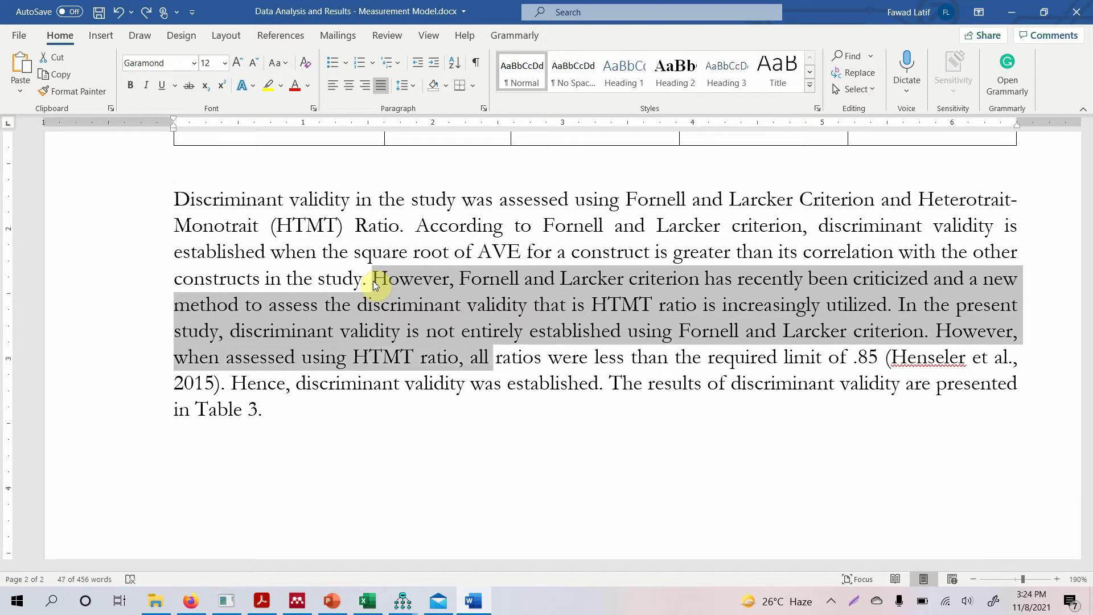
{"action": "key", "text": "shift+Right"}
{"action": "key", "text": "shift+Right"}
{"action": "key", "text": "shift+Right"}
{"action": "key", "text": "shift+Right"}
{"action": "key", "text": "shift+Right"}
{"action": "key", "text": "shift+Right"}
{"action": "key", "text": "shift+Right"}
{"action": "key", "text": "shift+Right"}
{"action": "key", "text": "shift+Right"}
{"action": "key", "text": "shift+Right"}
{"action": "key", "text": "shift+Right"}
{"action": "key", "text": "shift+Right"}
{"action": "key", "text": "shift+Right"}
{"action": "key", "text": "shift+Right"}
{"action": "key", "text": "shift+Right"}
{"action": "key", "text": "shift+Right"}
{"action": "key", "text": "shift+Right"}
{"action": "key", "text": "shift+Right"}
{"action": "key", "text": "shift+Right"}
{"action": "key", "text": "shift+Right"}
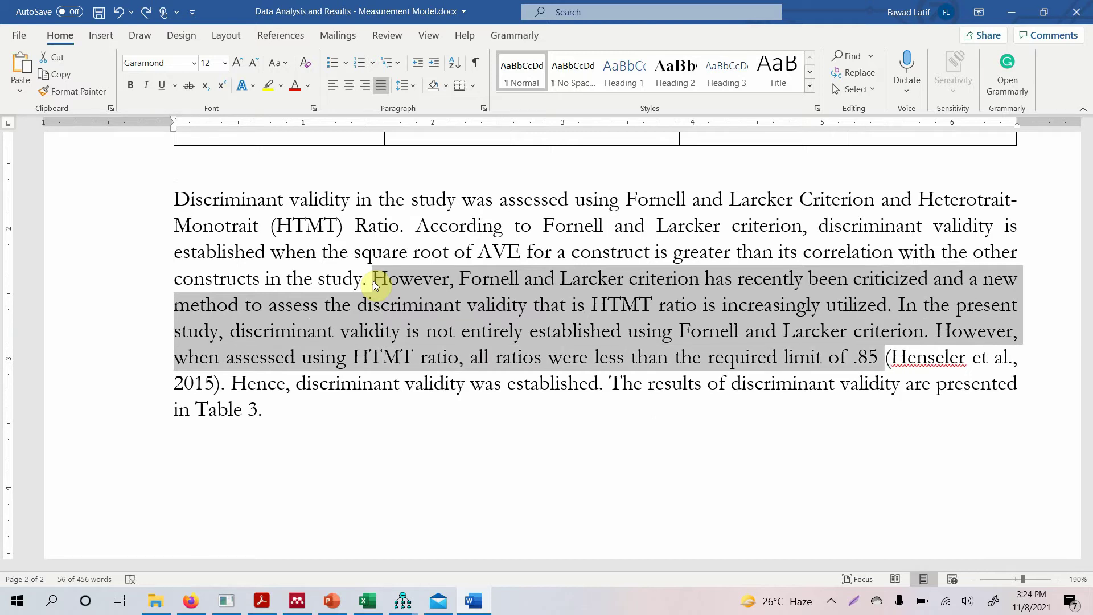
{"action": "key", "text": "shift+Right"}
{"action": "key", "text": "shift+Right"}
{"action": "key", "text": "shift+Right"}
{"action": "key", "text": "shift+Right"}
{"action": "key", "text": "shift+Right"}
{"action": "key", "text": "shift+Right"}
{"action": "key", "text": "shift+Right"}
{"action": "key", "text": "shift+Right"}
{"action": "key", "text": "shift+Right"}
{"action": "key", "text": "shift+Right"}
{"action": "key", "text": "shift+Right"}
{"action": "key", "text": "shift+Right"}
{"action": "key", "text": "shift+Right"}
{"action": "key", "text": "shift+Right"}
{"action": "key", "text": "shift+Right"}
{"action": "key", "text": "shift+Right"}
{"action": "key", "text": "shift+Right"}
{"action": "key", "text": "shift+Right"}
{"action": "key", "text": "shift+Right"}
{"action": "key", "text": "shift+Right"}
{"action": "key", "text": "shift+Right"}
{"action": "key", "text": "shift+Right"}
{"action": "key", "text": "shift+Right"}
{"action": "key", "text": "shift+Right"}
{"action": "key", "text": "shift+Right"}
{"action": "key", "text": "shift+Right"}
{"action": "key", "text": "shift+Right"}
{"action": "key", "text": "shift+Right"}
{"action": "key", "text": "shift+Right"}
{"action": "key", "text": "shift+Right"}
{"action": "key", "text": "shift+Right"}
{"action": "key", "text": "shift+Right"}
{"action": "key", "text": "shift+Right"}
{"action": "key", "text": "shift+Right"}
{"action": "key", "text": "shift+Right"}
{"action": "key", "text": "shift+Right"}
{"action": "key", "text": "shift+Right"}
{"action": "key", "text": "shift+Right"}
{"action": "key", "text": "shift+Right"}
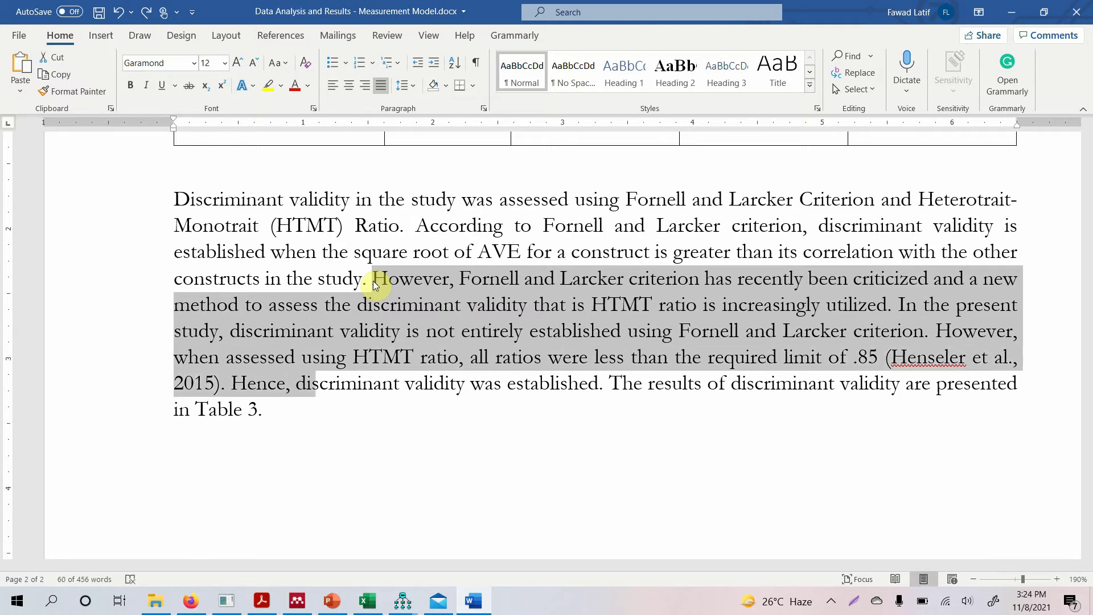
{"action": "key", "text": "shift+Right"}
{"action": "key", "text": "shift+Right"}
{"action": "key", "text": "shift+Right"}
{"action": "key", "text": "shift+Right"}
{"action": "key", "text": "shift+Right"}
{"action": "key", "text": "shift+Right"}
{"action": "key", "text": "shift+Right"}
{"action": "key", "text": "shift+Right"}
{"action": "key", "text": "shift+Right"}
{"action": "key", "text": "shift+Right"}
{"action": "key", "text": "shift+Right"}
{"action": "key", "text": "shift+Right"}
{"action": "key", "text": "shift+Right"}
{"action": "key", "text": "shift+Right"}
{"action": "key", "text": "shift+Right"}
{"action": "key", "text": "shift+Right"}
{"action": "key", "text": "shift+Right"}
{"action": "key", "text": "shift+Right"}
{"action": "key", "text": "shift+Right"}
{"action": "key", "text": "shift+Right"}
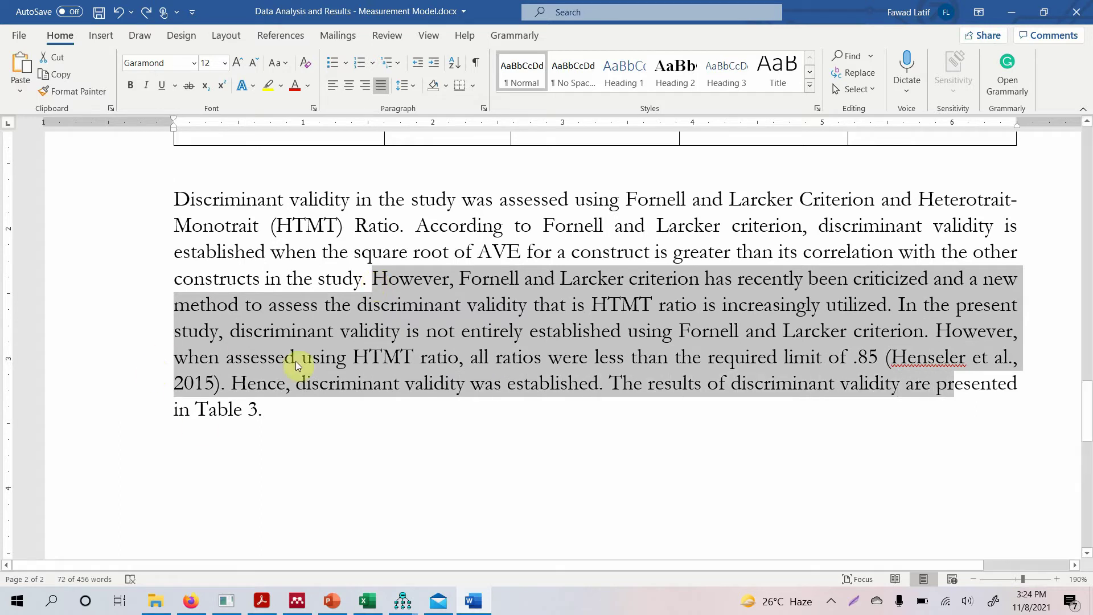
Paste the Fornell-Larcker matrix (Excel A1:D4) below the discriminant-validity paragraph
{"action": "left_click", "coordinate": [293, 447]}
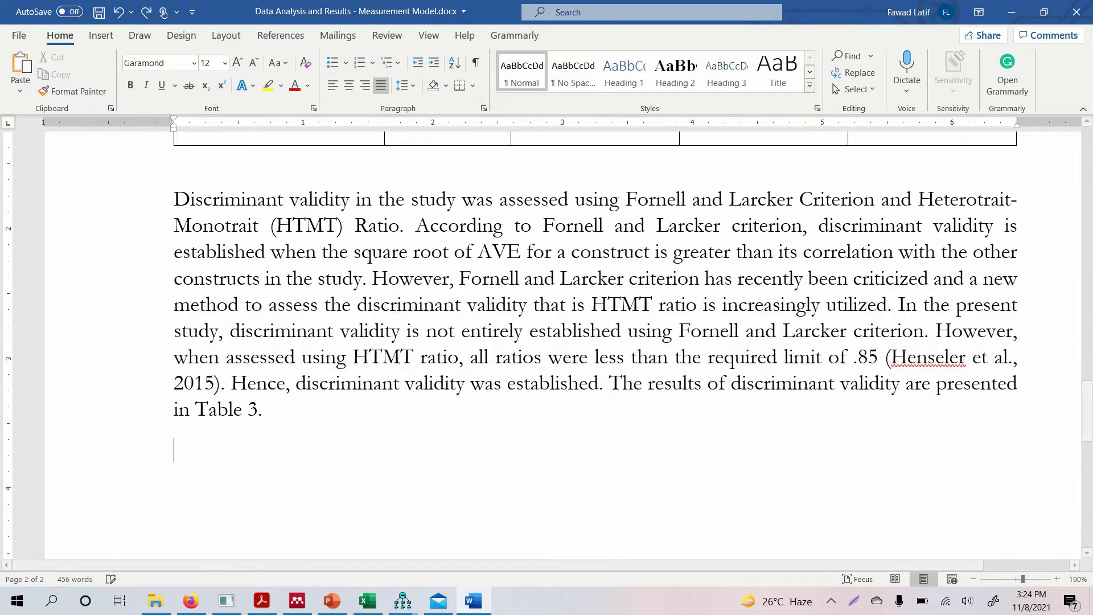
{"action": "left_click", "coordinate": [367, 601]}
{"action": "left_click_drag", "start_coordinate": [29, 165], "coordinate": [175, 204]}
{"action": "key", "text": "ctrl+c"}
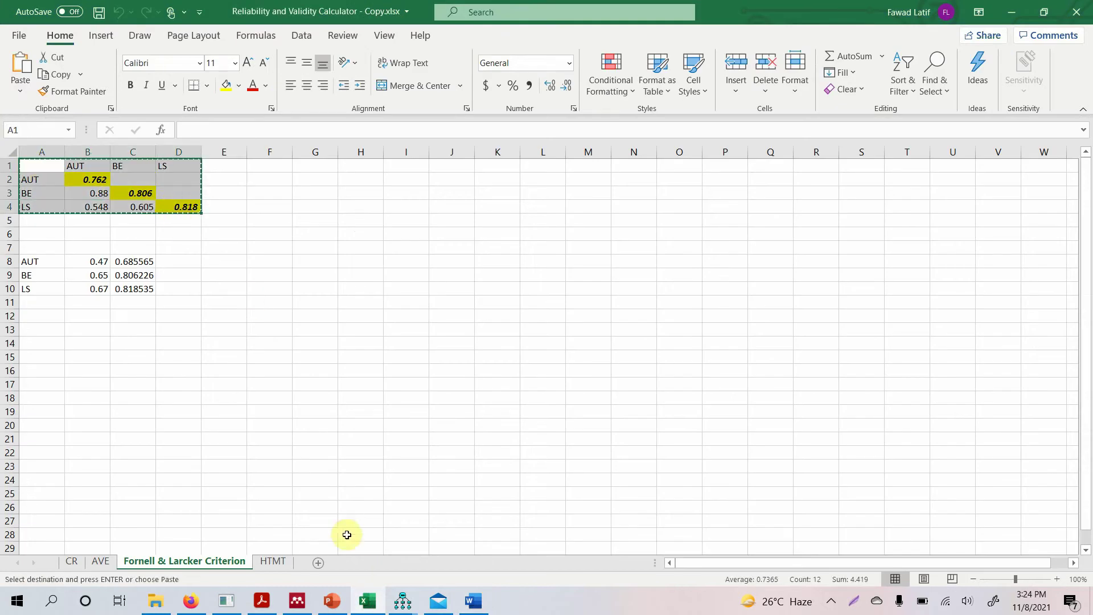
{"action": "key", "text": "alt+Tab"}
{"action": "key", "text": "ctrl+v"}
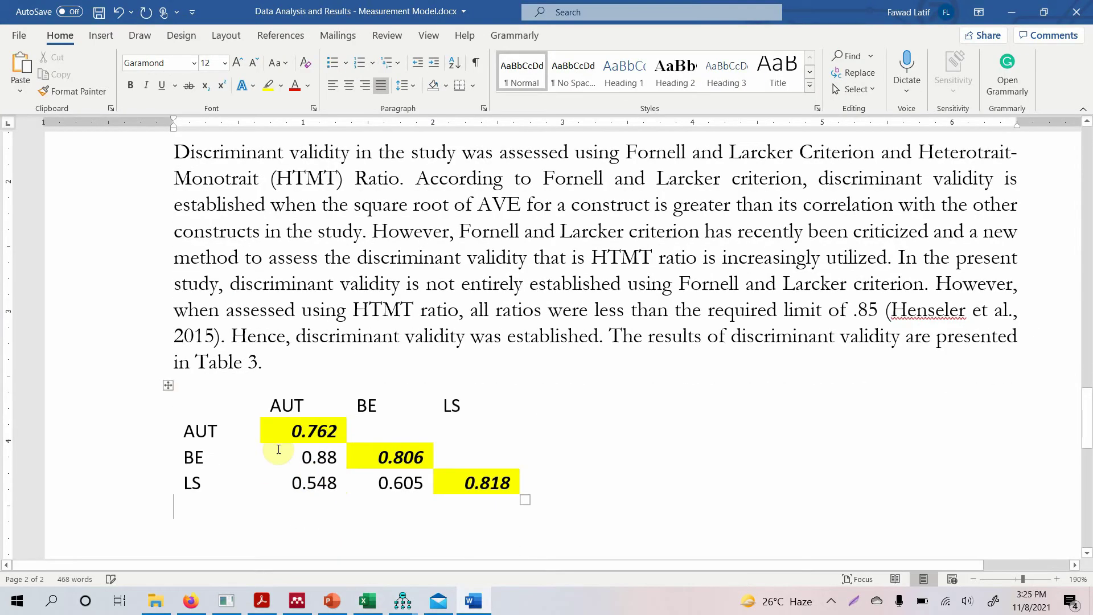
Give the pasted table All Borders and move the cursor below it
{"action": "left_click", "coordinate": [170, 385]}
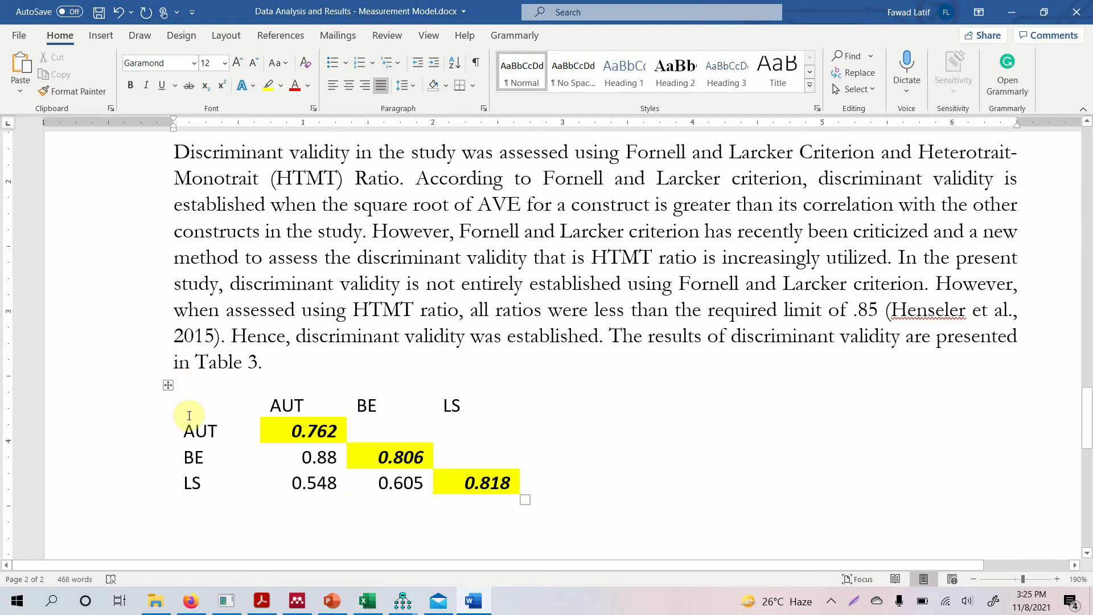
{"action": "left_click", "coordinate": [168, 385]}
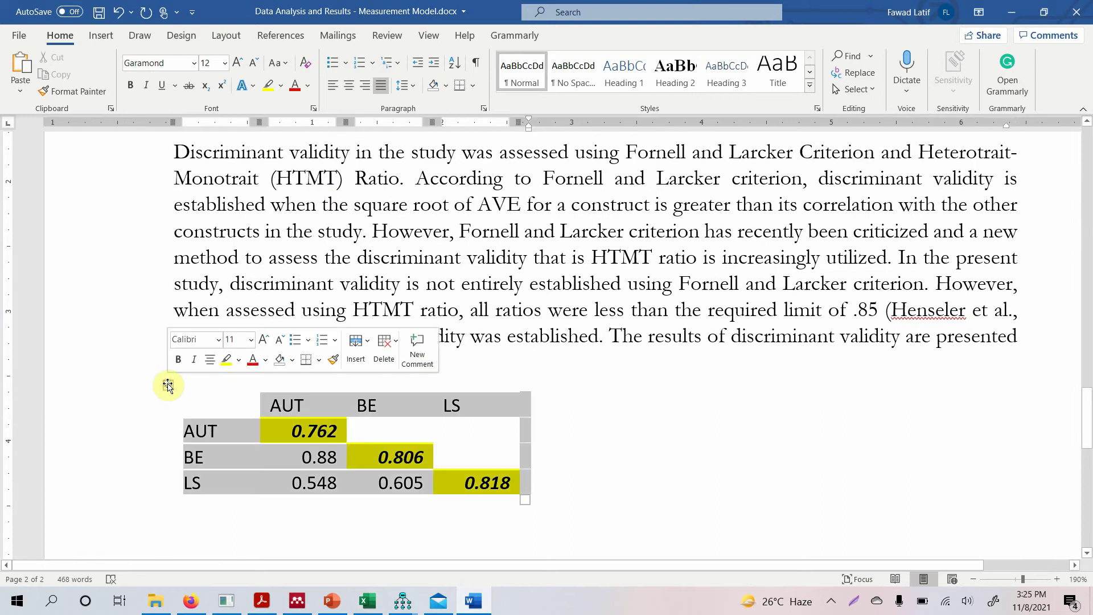
{"action": "left_click", "coordinate": [477, 86]}
{"action": "left_click", "coordinate": [477, 200]}
{"action": "left_click", "coordinate": [573, 490]}
{"action": "key", "text": "Return"}
{"action": "key", "text": "Return"}
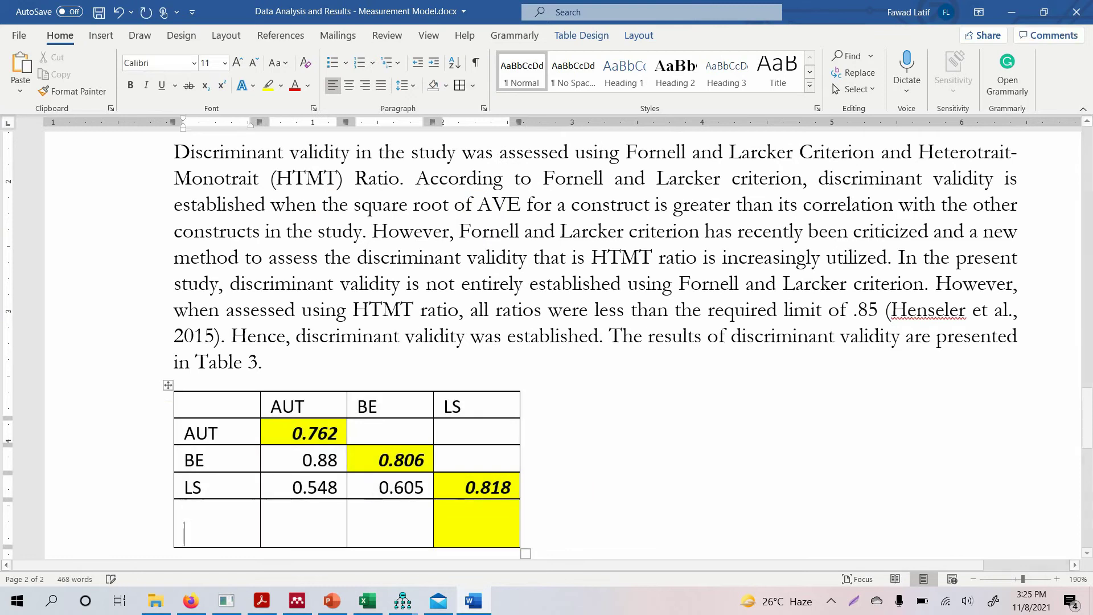
{"action": "key", "text": "ctrl+z"}
{"action": "key", "text": "ctrl+z"}
{"action": "key", "text": "Down"}
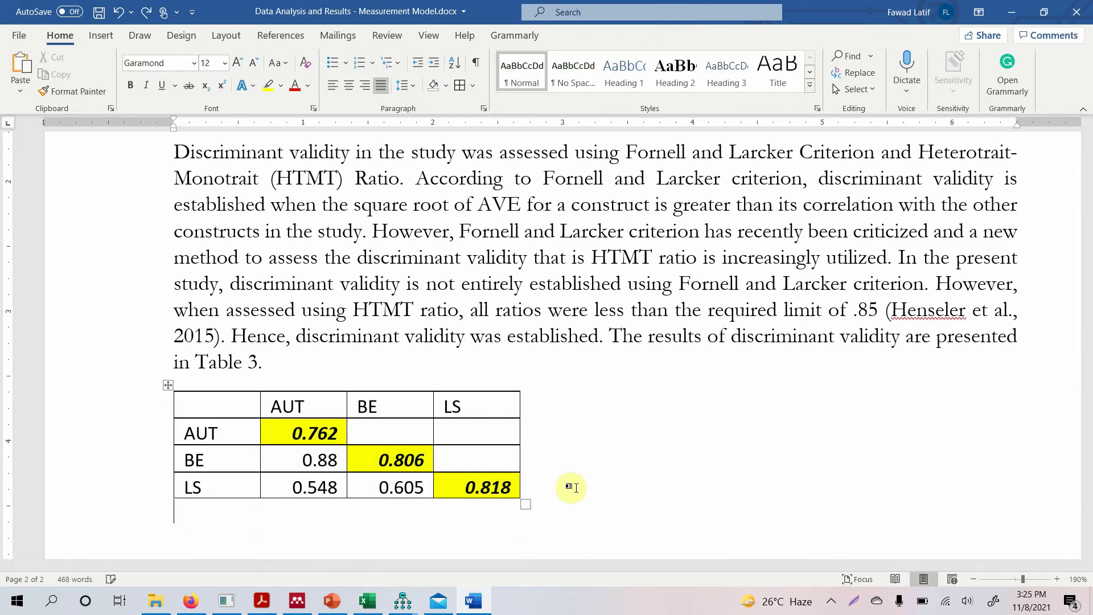
Format HTMT ratios T15:U17 as Number with two decimals, then copy matrix S14:V17
{"action": "left_click", "coordinate": [368, 601]}
{"action": "left_click", "coordinate": [273, 561]}
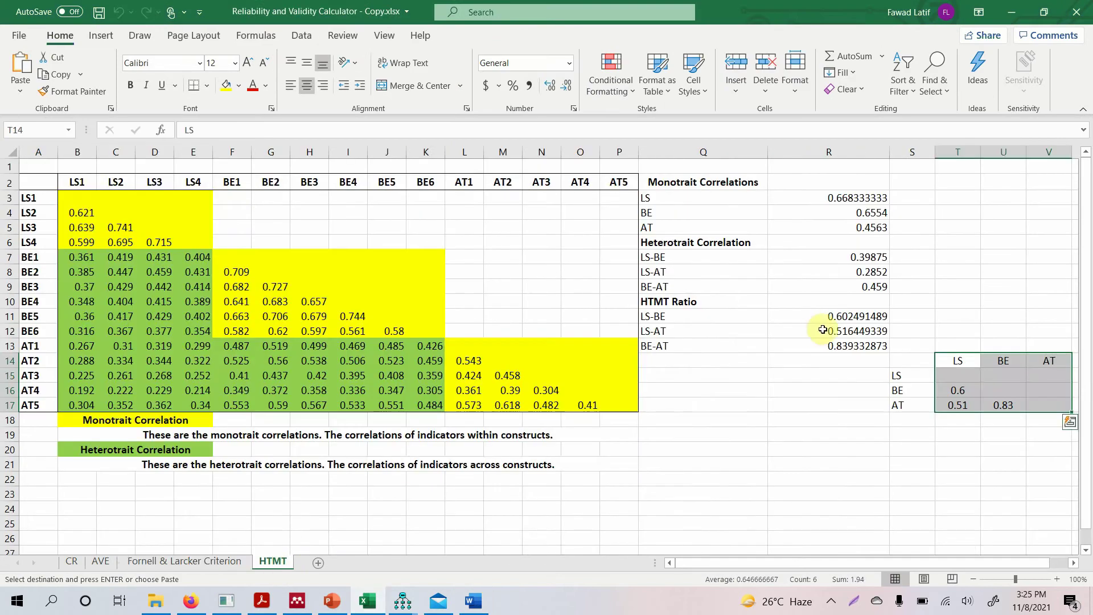
{"action": "left_click_drag", "start_coordinate": [905, 361], "coordinate": [1041, 402]}
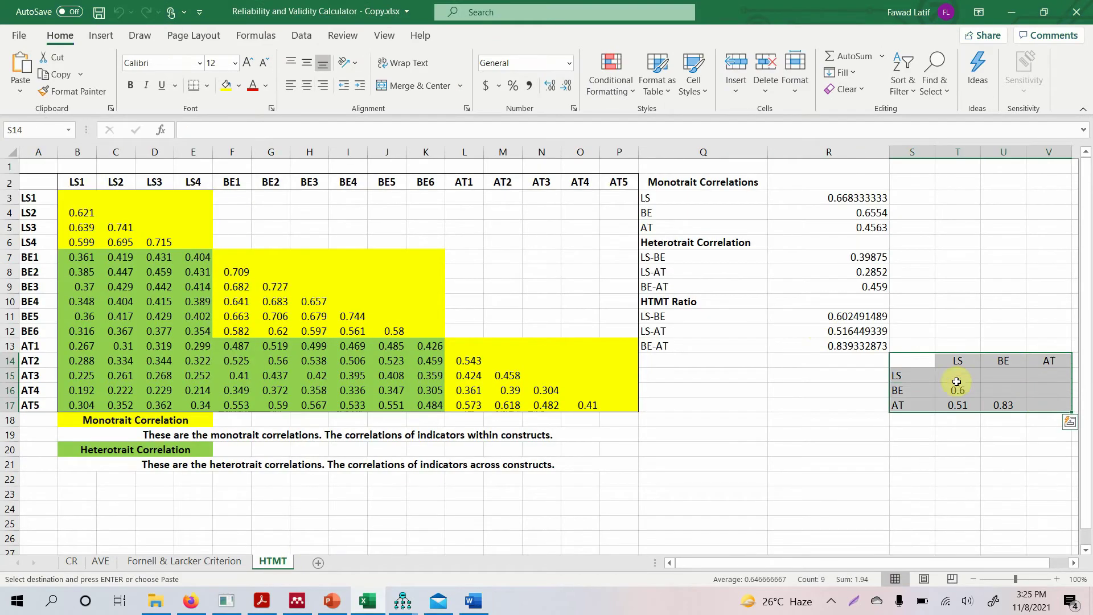
{"action": "left_click_drag", "start_coordinate": [954, 376], "coordinate": [1001, 400]}
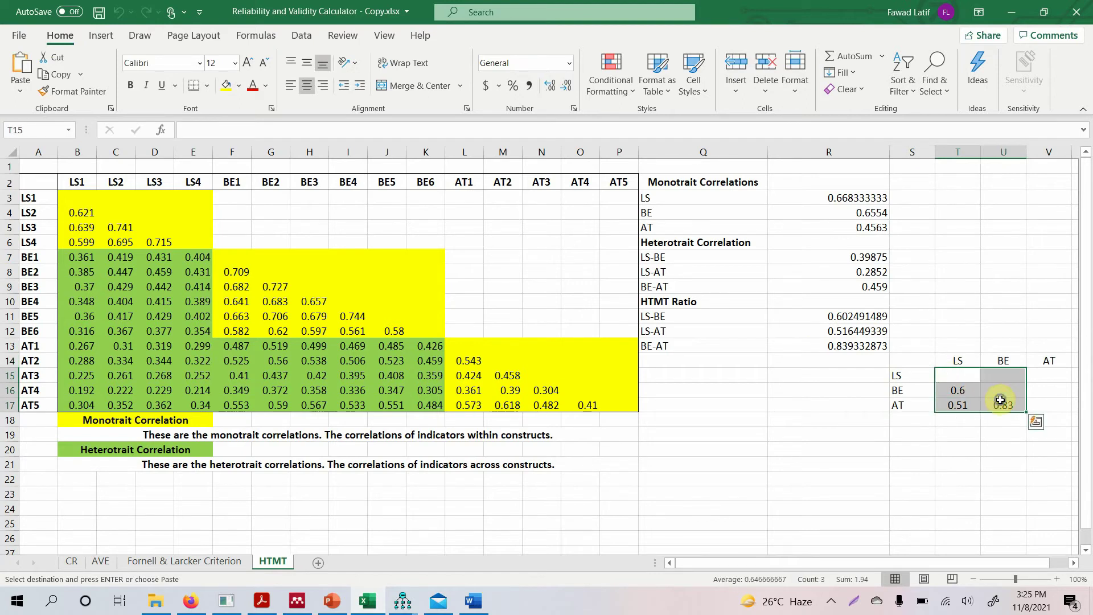
{"action": "right_click", "coordinate": [1001, 400]}
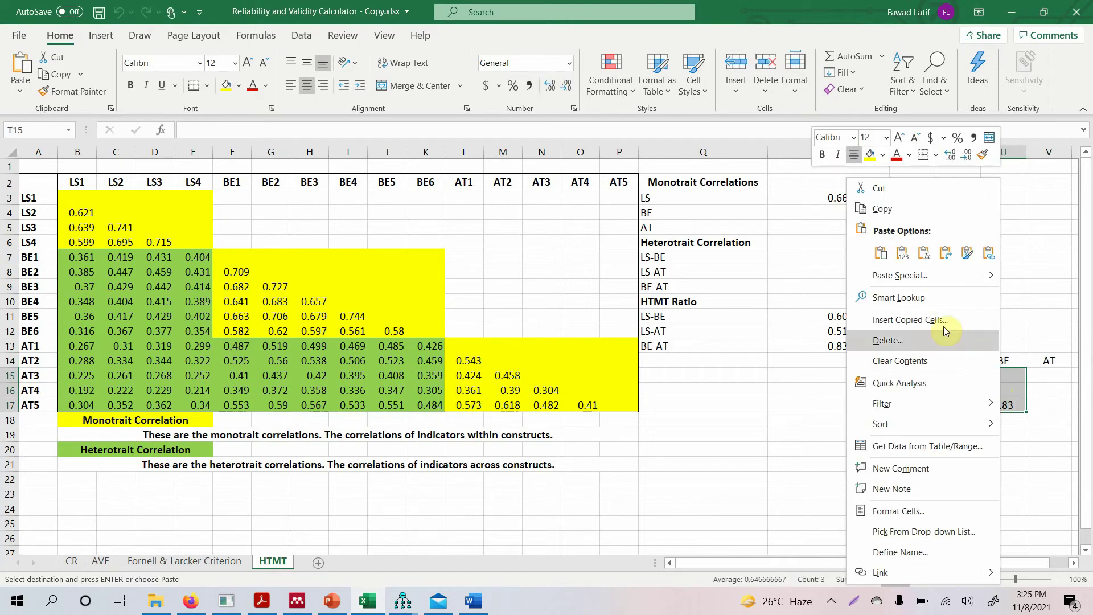
{"action": "left_click", "coordinate": [914, 512]}
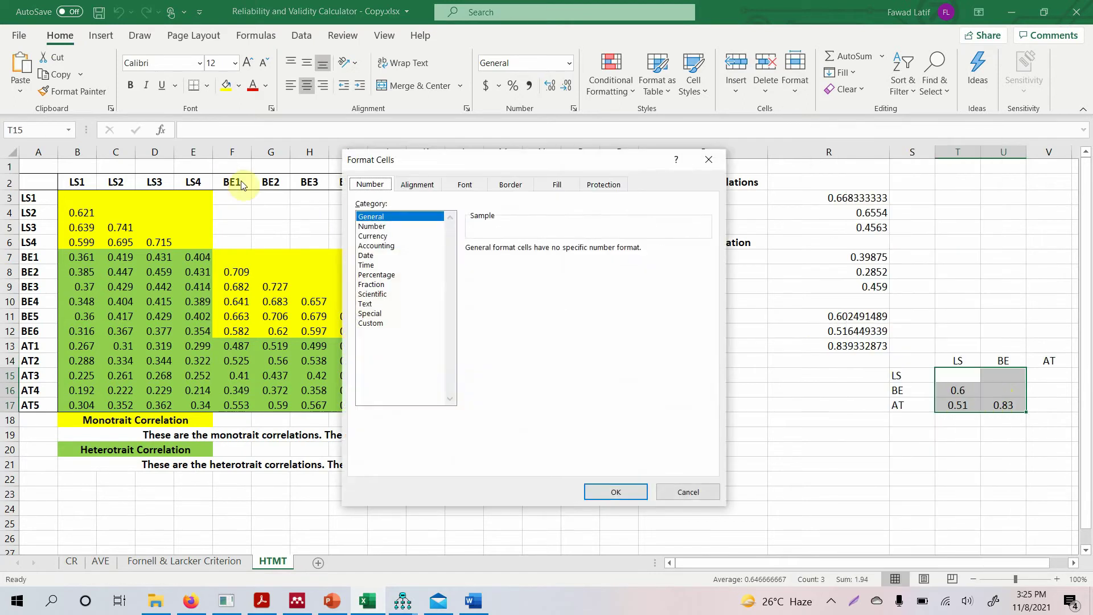
{"action": "left_click", "coordinate": [388, 236]}
{"action": "left_click", "coordinate": [381, 227]}
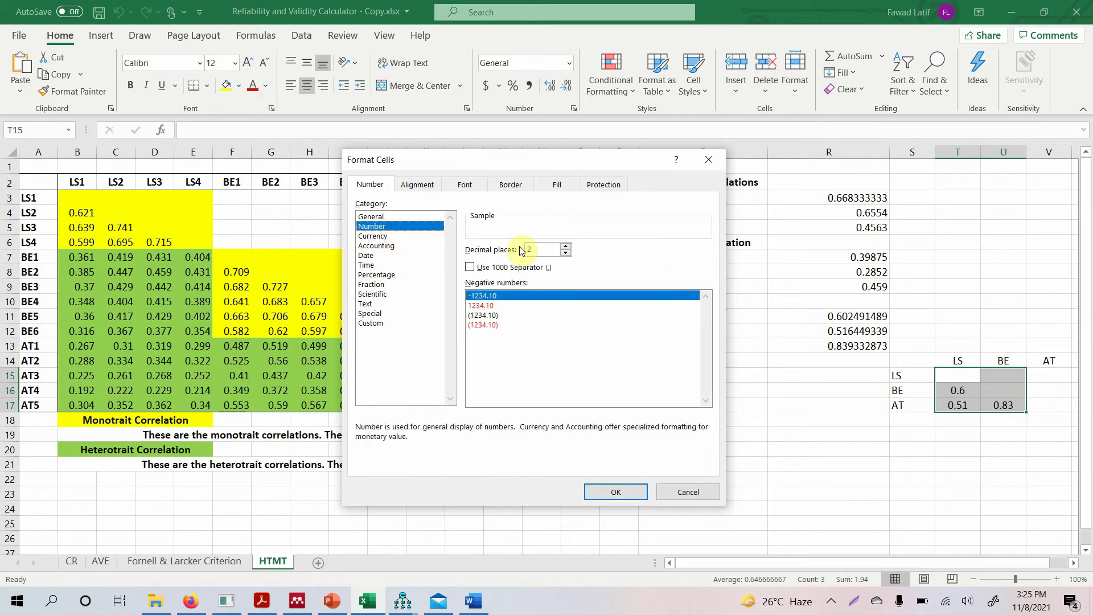
{"action": "left_click", "coordinate": [631, 493]}
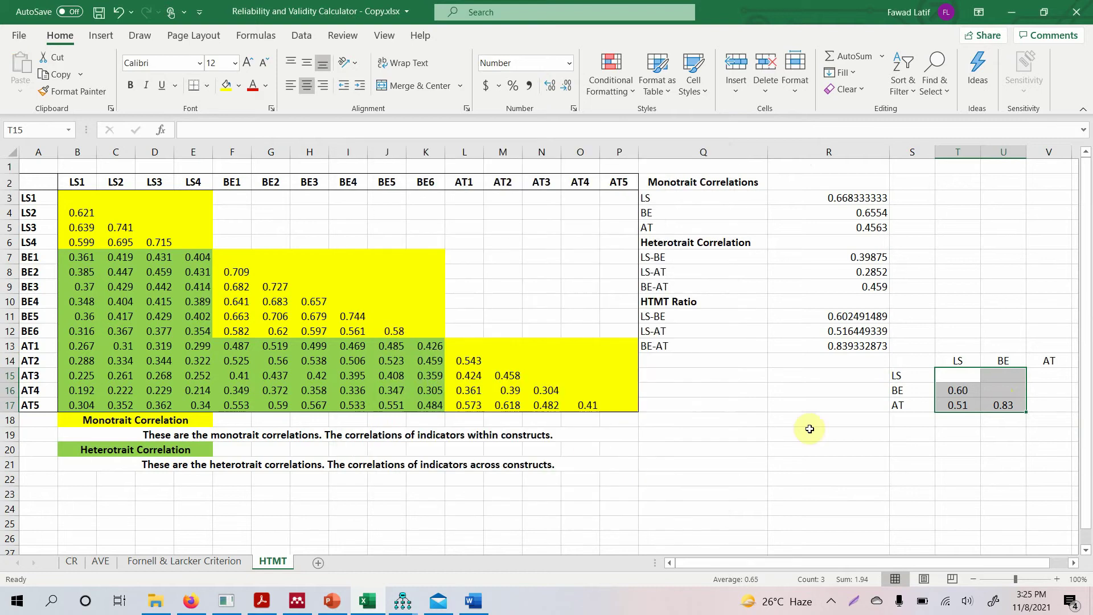
{"action": "left_click_drag", "start_coordinate": [911, 361], "coordinate": [1038, 415]}
{"action": "key", "text": "ctrl+c"}
Paste the HTMT matrix below the Fornell-Larcker table and give it All Borders
{"action": "left_click", "coordinate": [473, 601]}
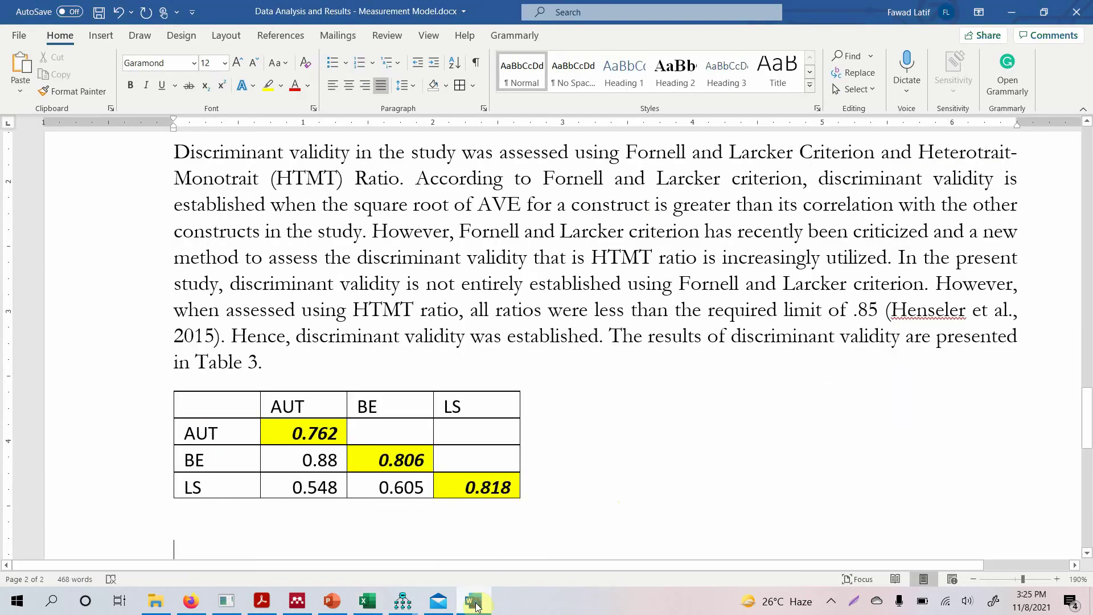
{"action": "key", "text": "ctrl+v"}
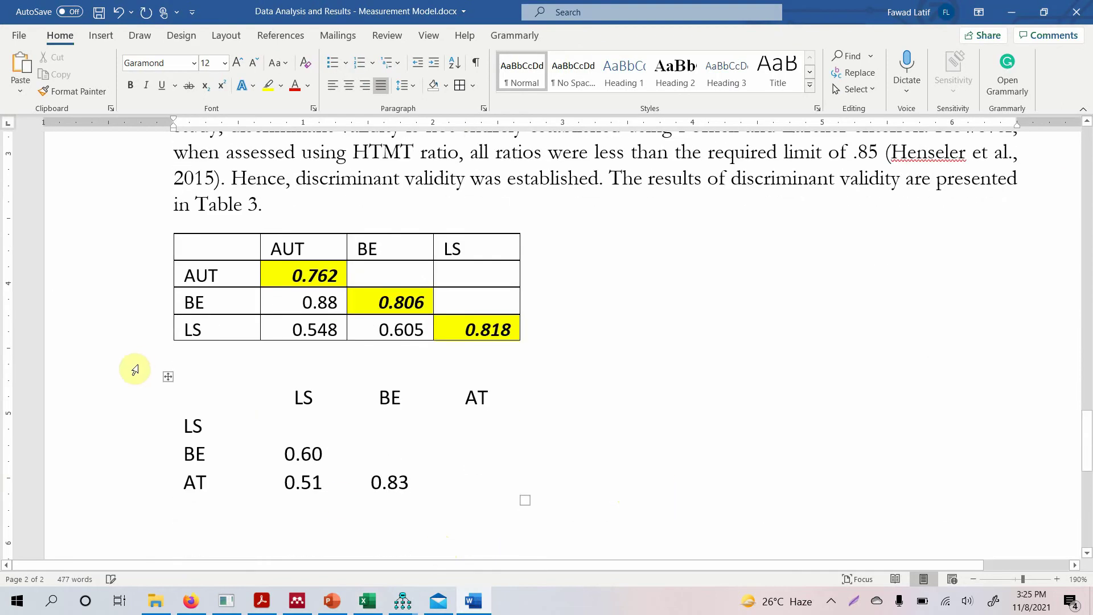
{"action": "left_click", "coordinate": [168, 376]}
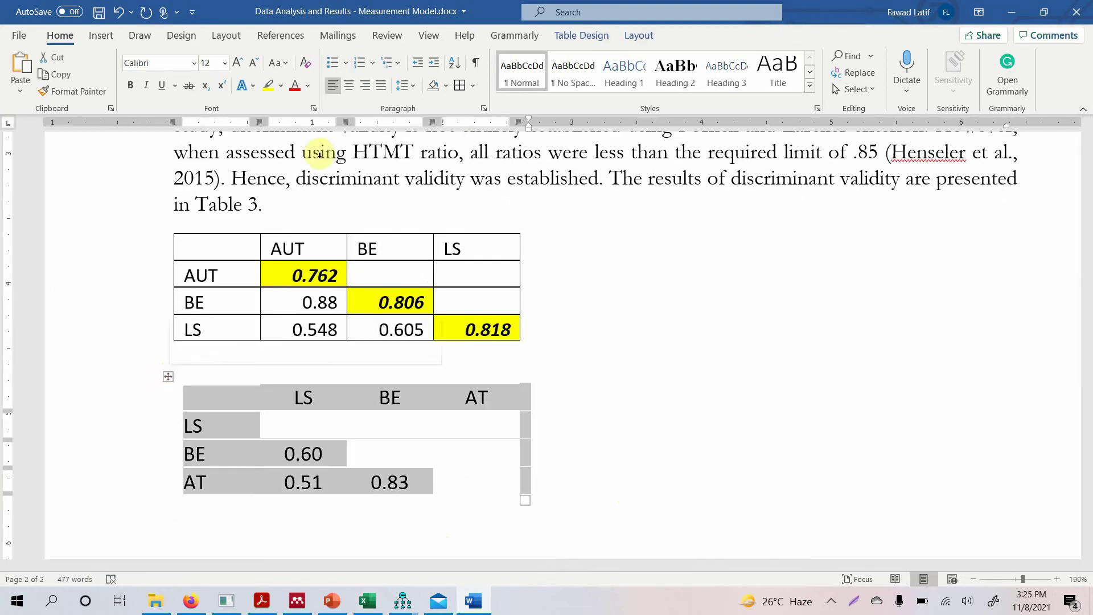
{"action": "left_click", "coordinate": [460, 84]}
Centre the HTMT table's header labels and ratio values
{"action": "left_click", "coordinate": [289, 389]}
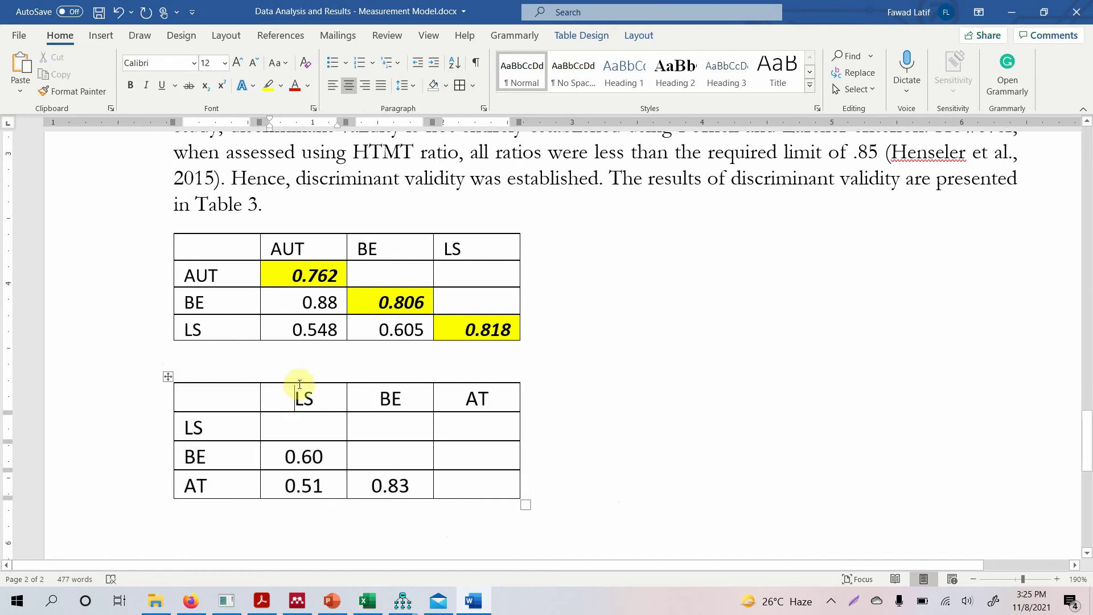
{"action": "left_click_drag", "start_coordinate": [299, 381], "coordinate": [440, 402]}
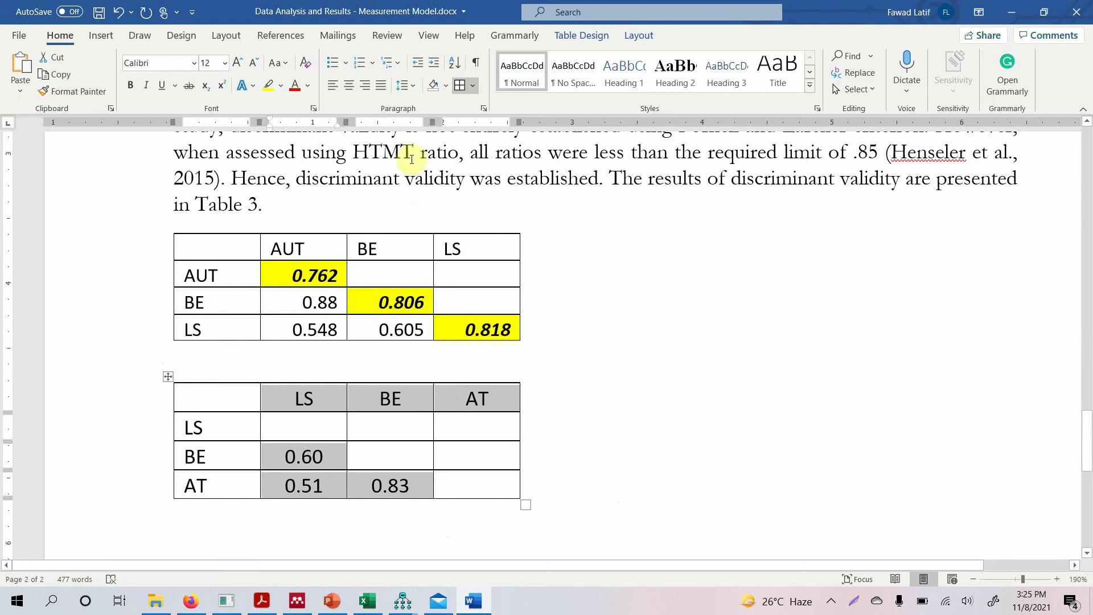
{"action": "left_click", "coordinate": [348, 87]}
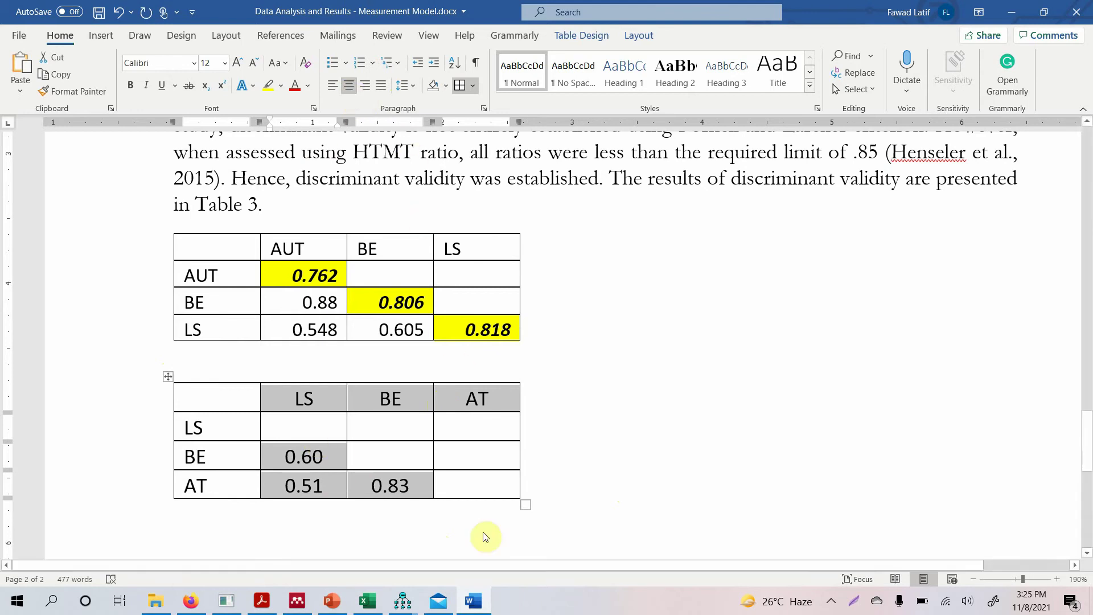
{"action": "left_click", "coordinate": [332, 601]}
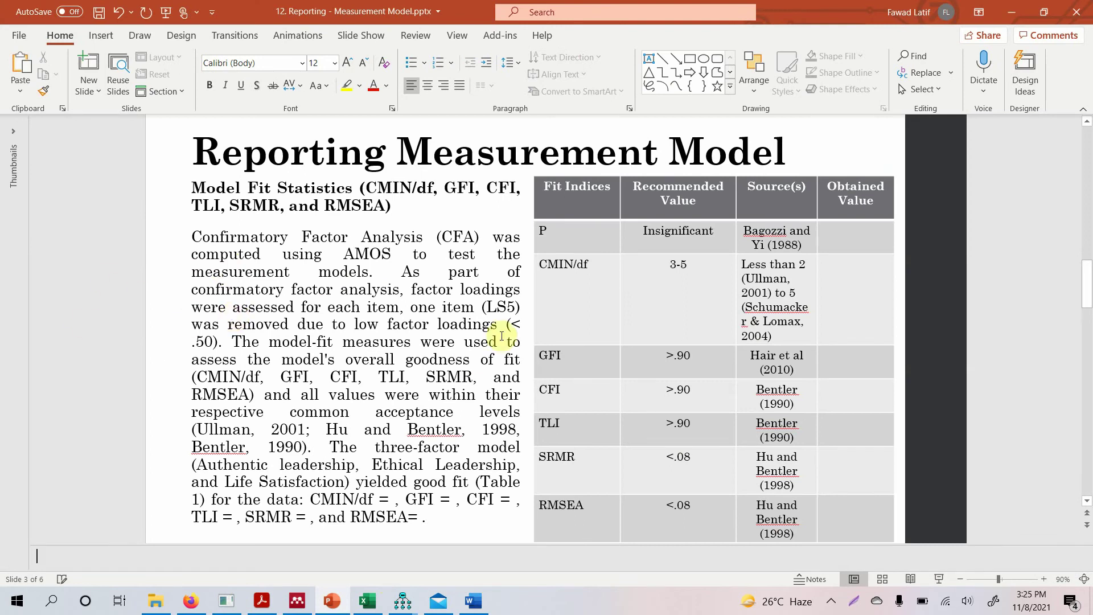
Run the slide show from the current slide to reach the Discriminant Validity slide
{"action": "key", "text": "shift+F5"}
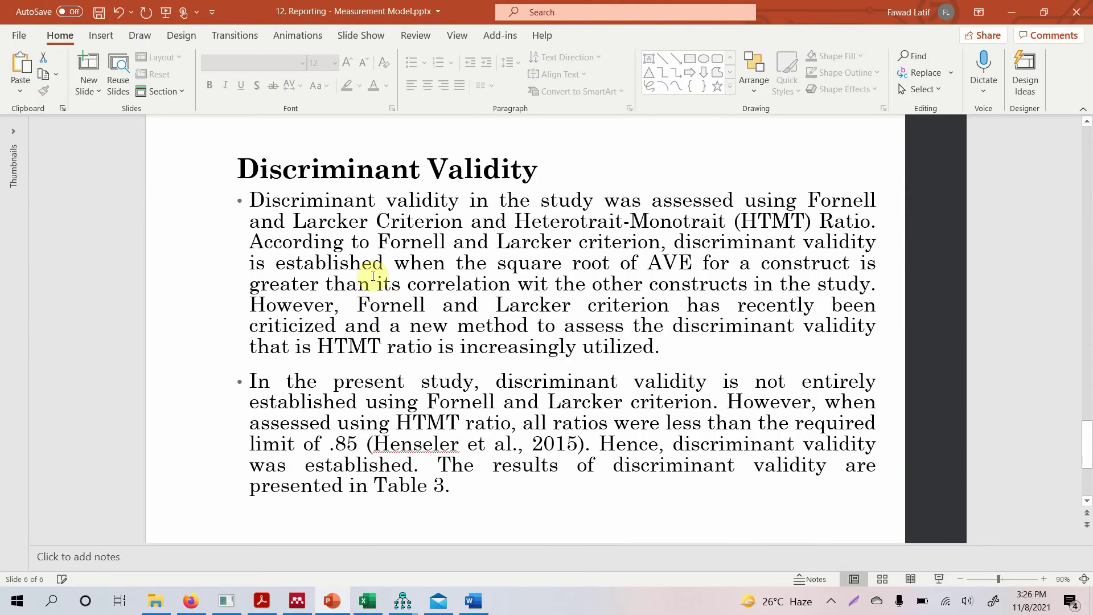
Review the CR, AVE and Fornell & Larcker Criterion sheets, finishing on the HTMT sheet
{"action": "left_click", "coordinate": [365, 604]}
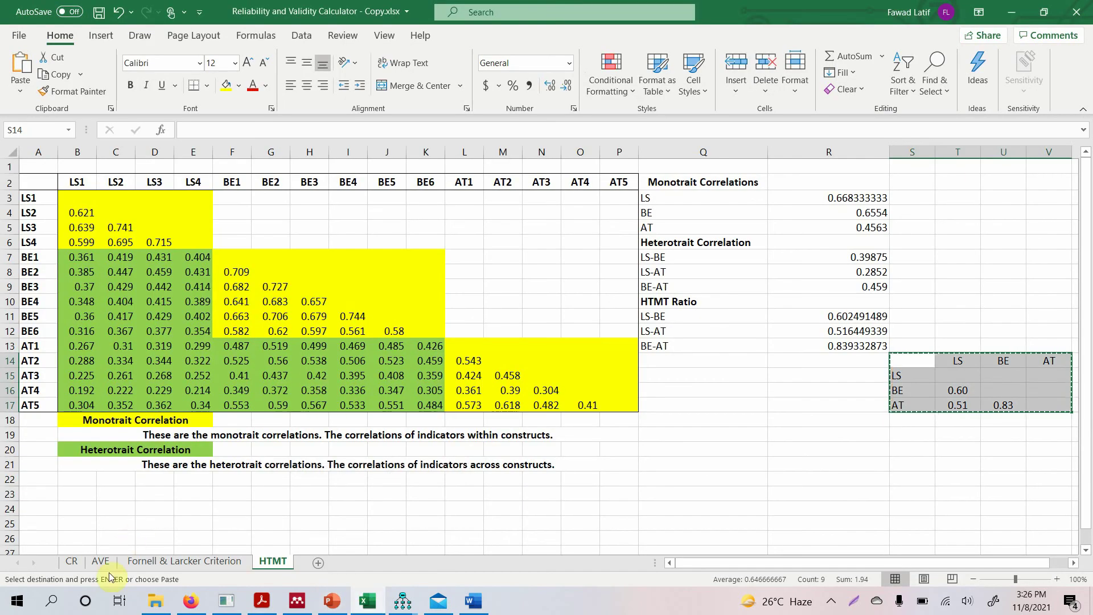
{"action": "left_click", "coordinate": [72, 562]}
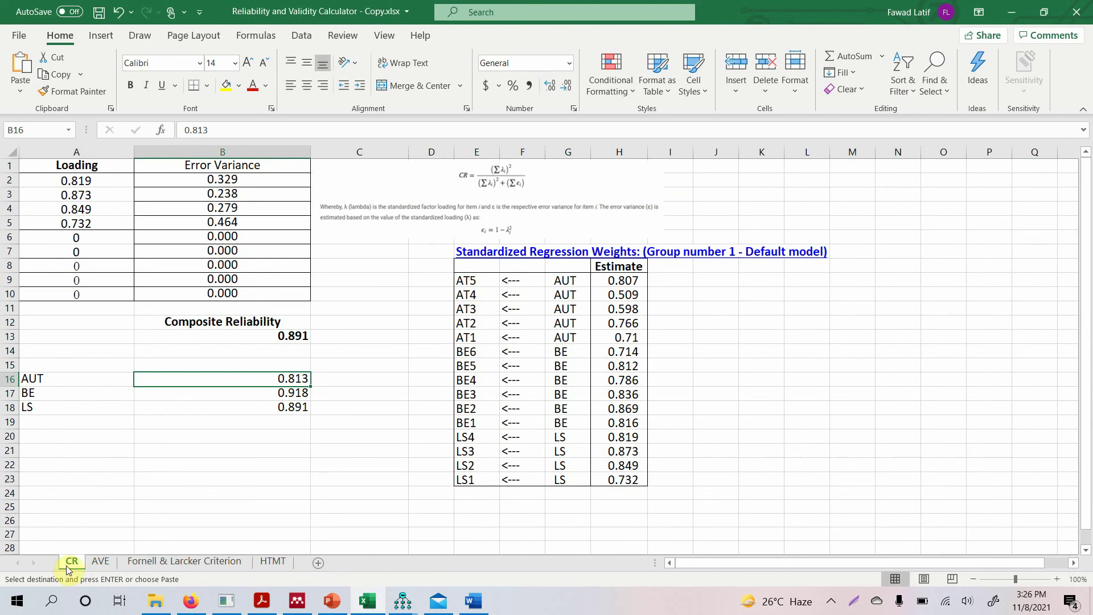
{"action": "left_click", "coordinate": [100, 561]}
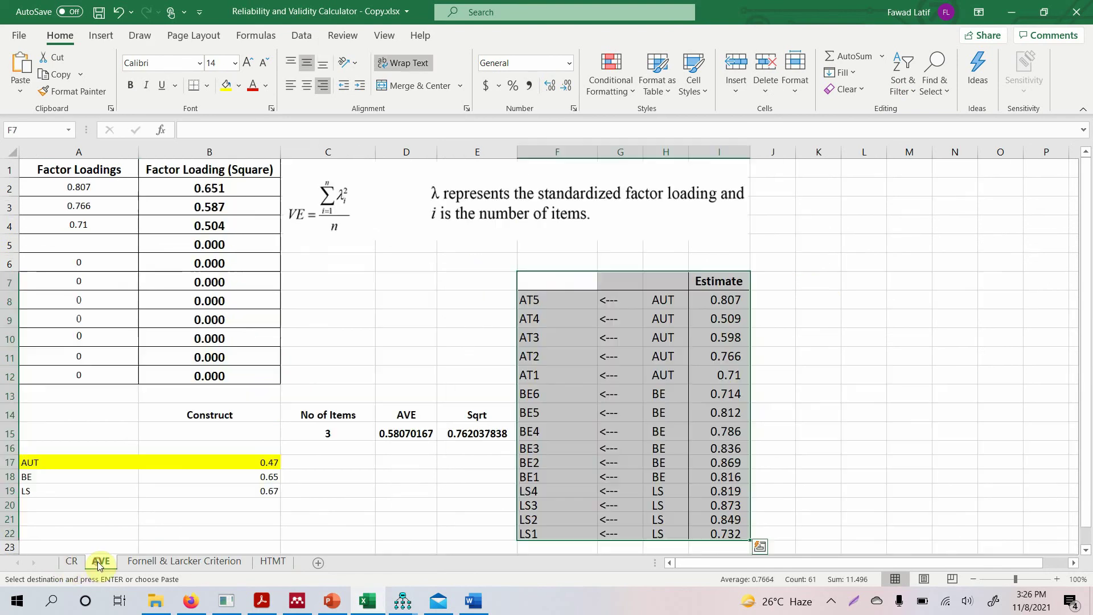
{"action": "left_click", "coordinate": [145, 562]}
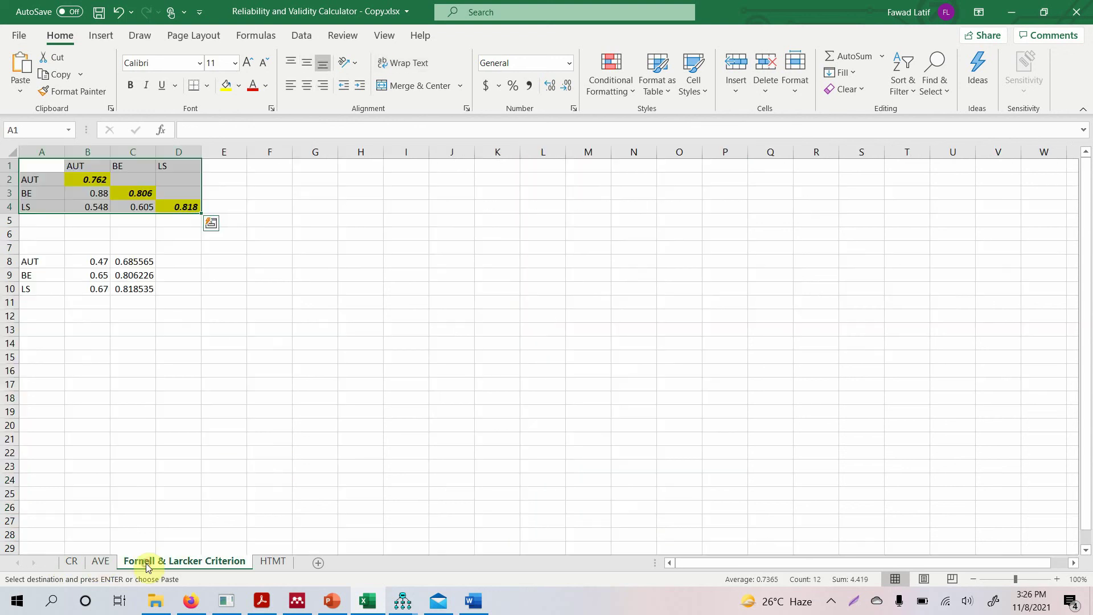
{"action": "left_click", "coordinate": [274, 562]}
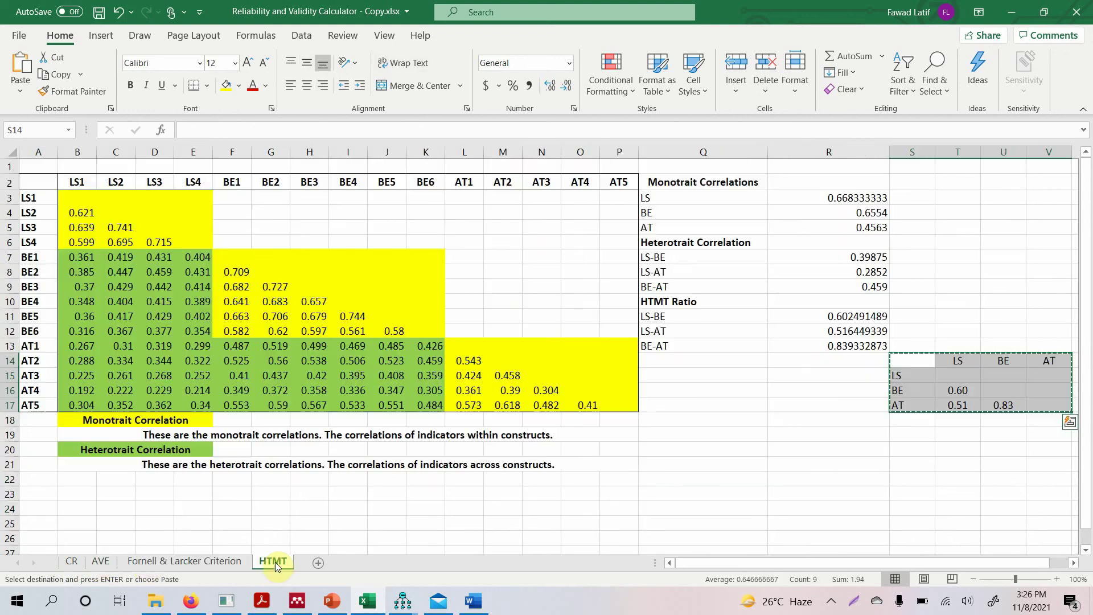